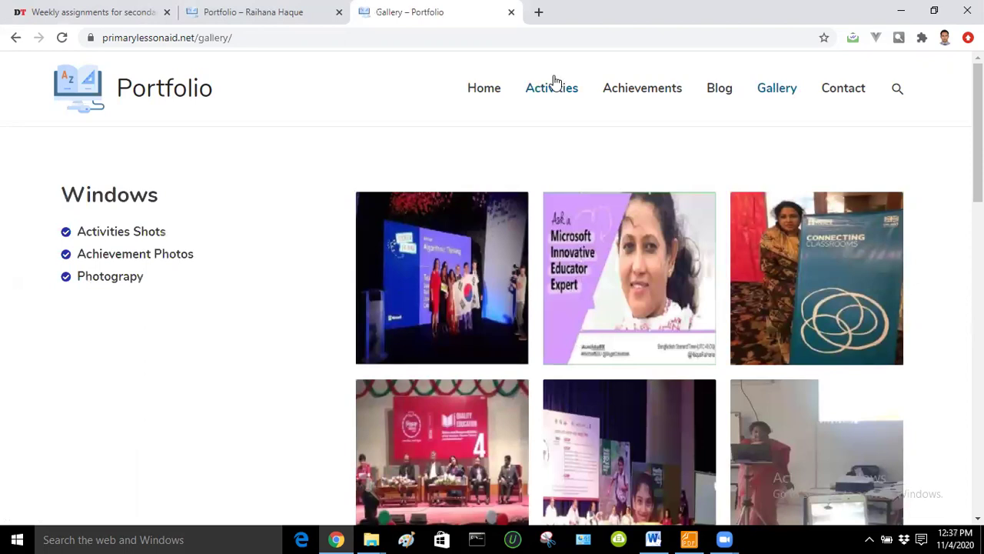
- Go to the portfolio site's home page and open its WordPress admin address primarylessonaid.net/wp-admin
{"action": "left_click", "coordinate": [484, 90]}
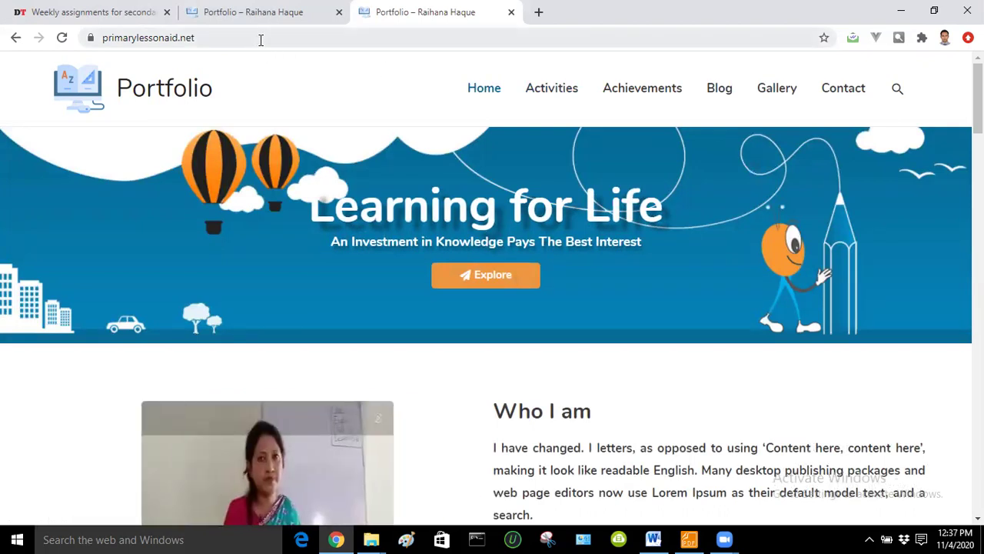
{"action": "left_click", "coordinate": [261, 40]}
{"action": "left_click", "coordinate": [261, 38]}
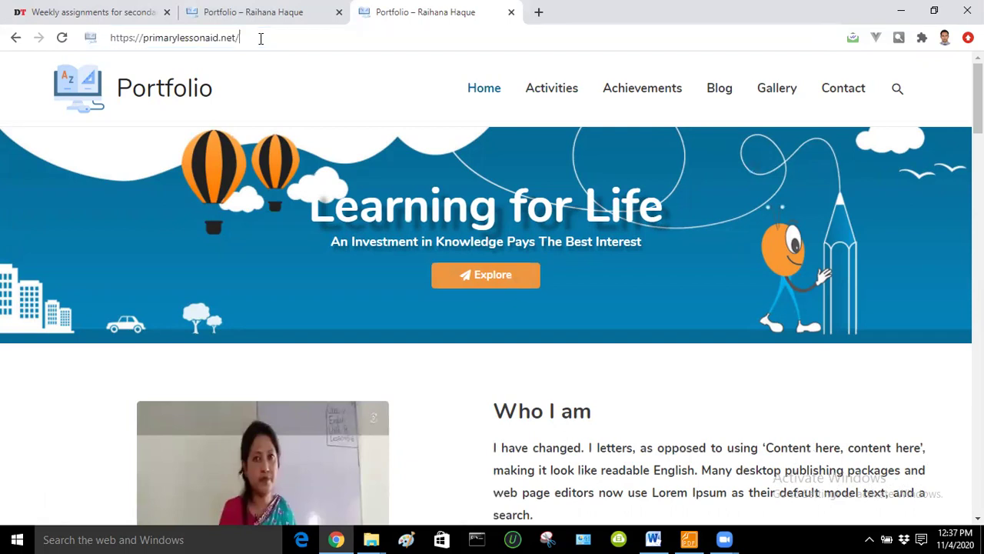
{"action": "type", "text": "/wp"}
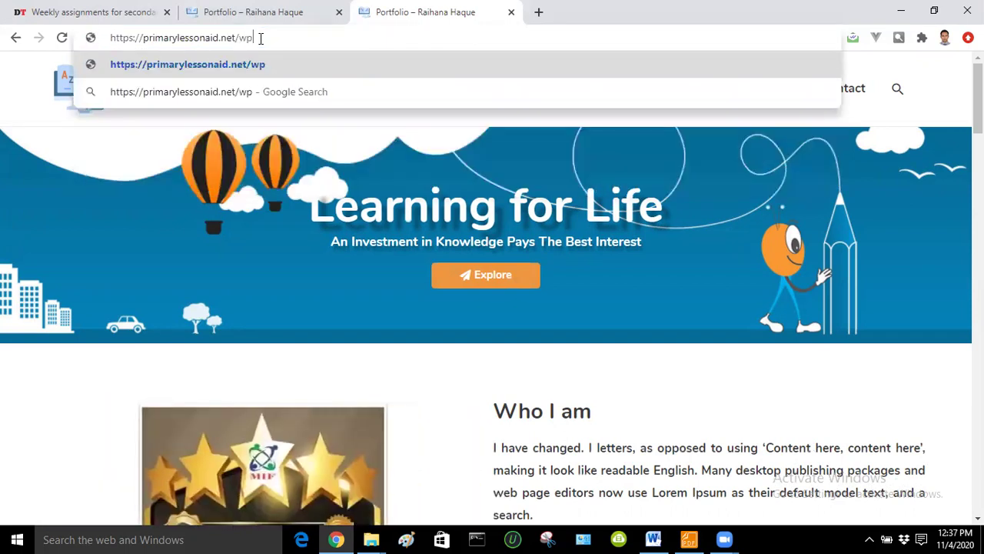
{"action": "type", "text": "-admi"}
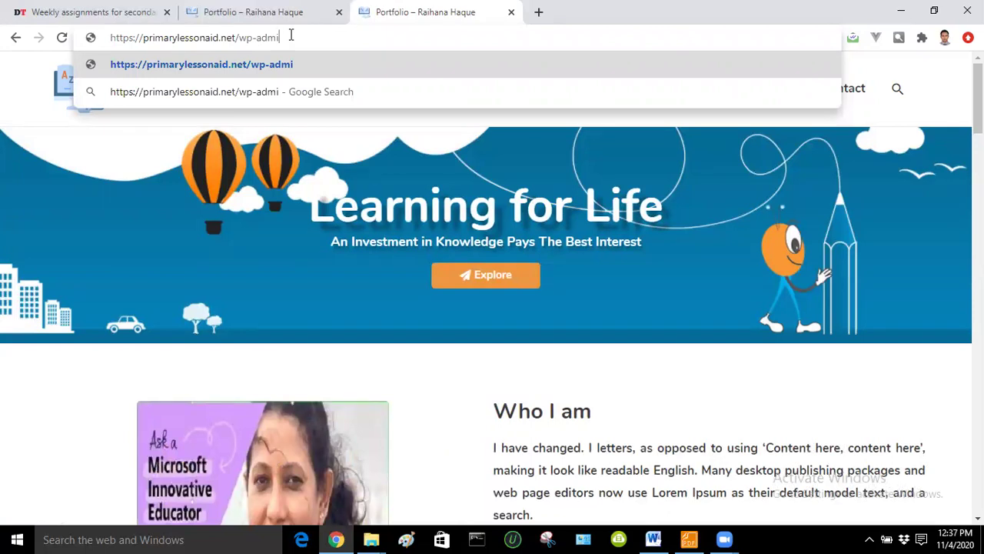
{"action": "key", "text": "Return"}
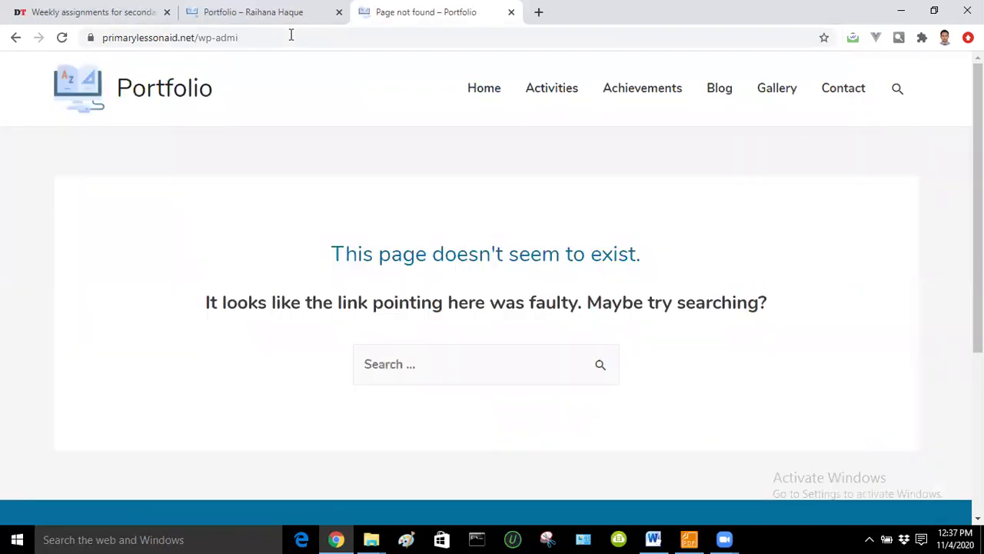
{"action": "left_click", "coordinate": [261, 36]}
{"action": "left_click", "coordinate": [261, 37]}
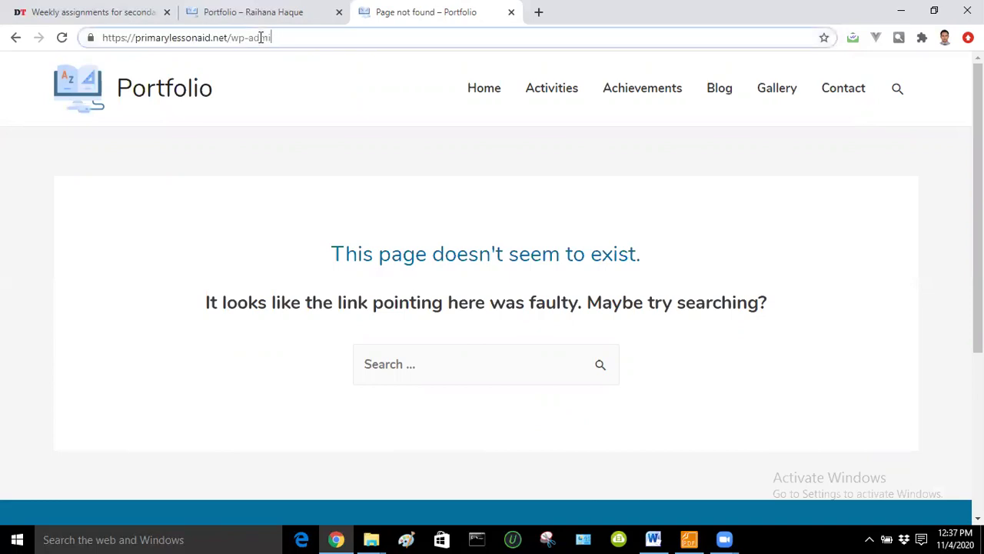
{"action": "type", "text": "n"}
{"action": "key", "text": "Return"}
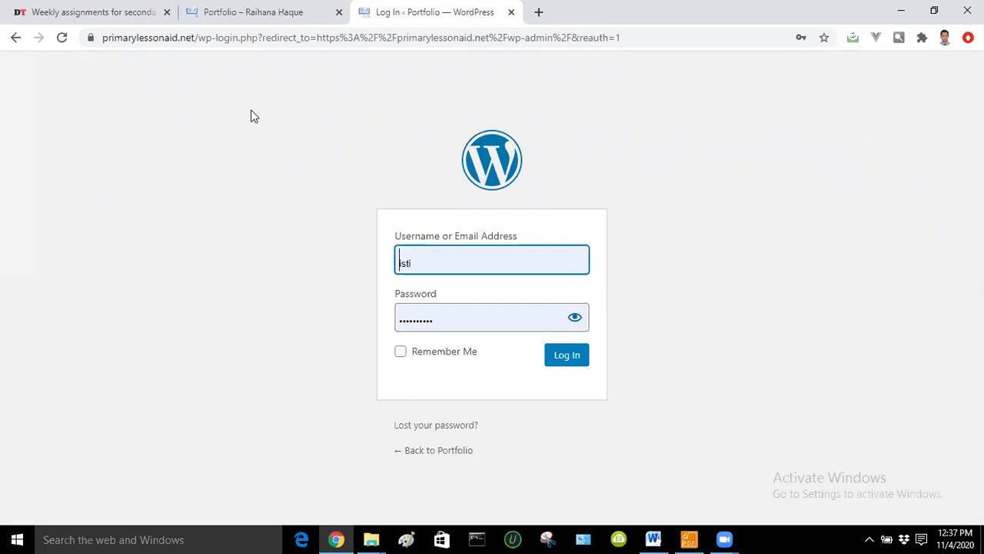
- Replace the prefilled password with the account password, keep the filled-in username, and log in to the admin area
{"action": "left_click", "coordinate": [417, 261]}
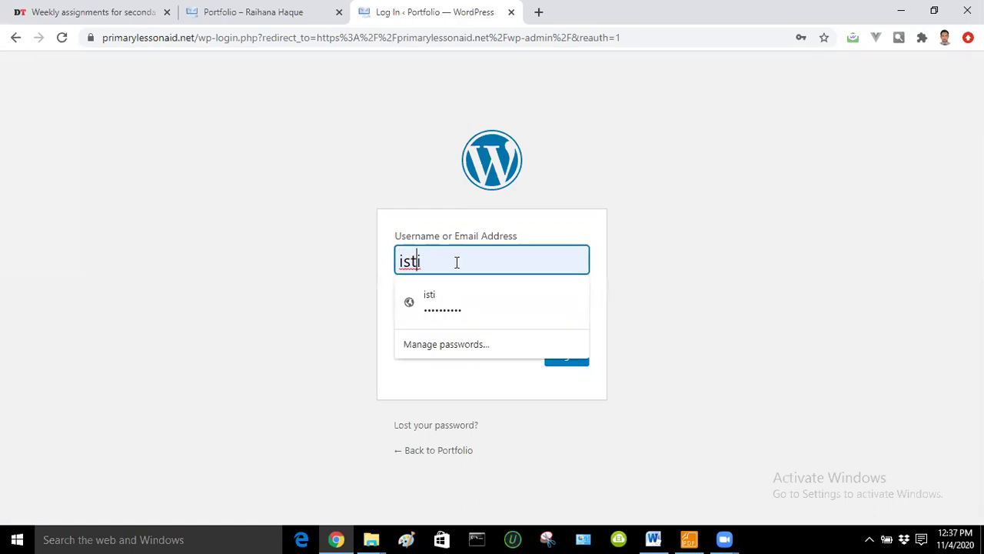
{"action": "left_click", "coordinate": [544, 316]}
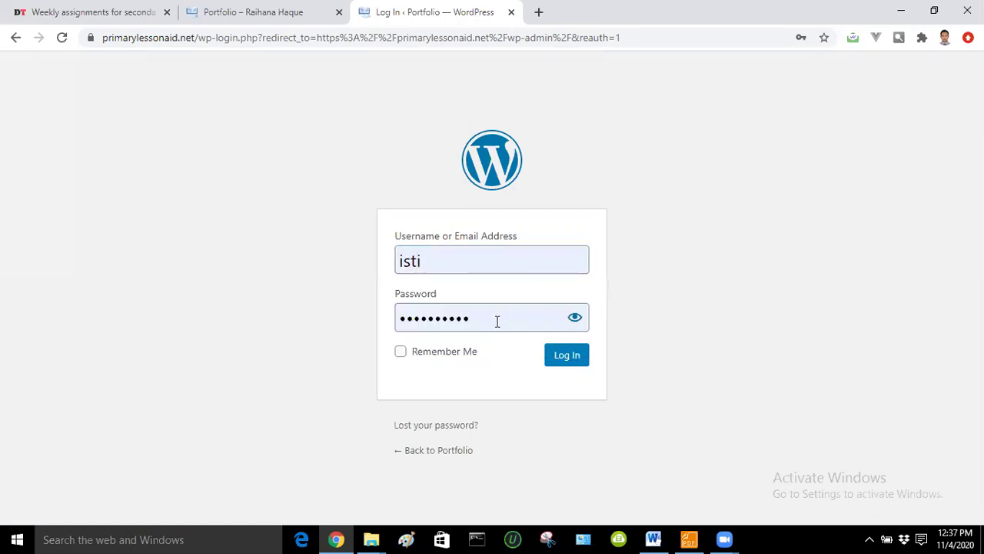
{"action": "left_click", "coordinate": [497, 321]}
{"action": "key", "text": "BackSpace"}
{"action": "key", "text": "BackSpace"}
{"action": "key", "text": "BackSpace"}
{"action": "key", "text": "BackSpace"}
{"action": "key", "text": "BackSpace"}
{"action": "key", "text": "BackSpace"}
{"action": "key", "text": "BackSpace"}
{"action": "key", "text": "BackSpace"}
{"action": "key", "text": "BackSpace"}
{"action": "key", "text": "BackSpace"}
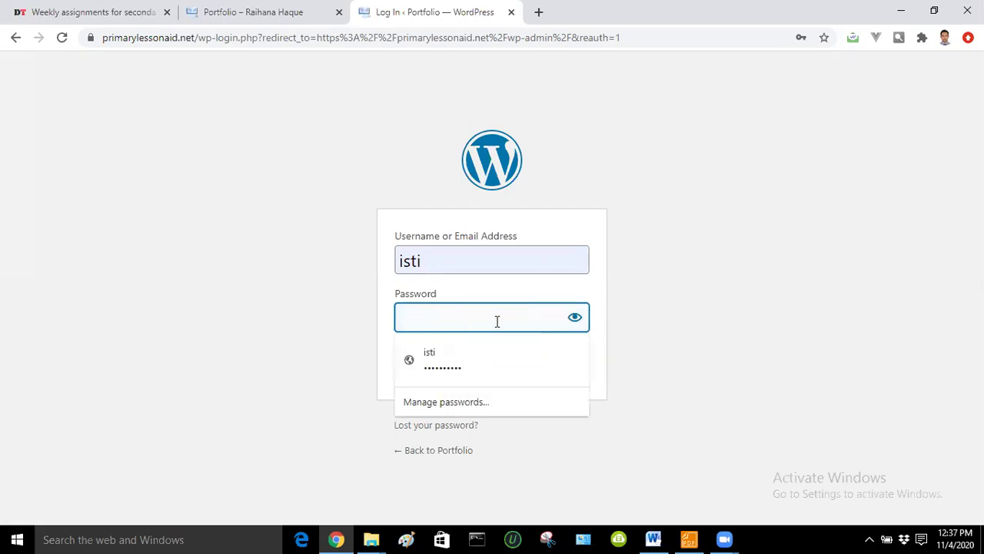
{"action": "type", "text": "a"}
{"action": "key", "text": "BackSpace"}
{"action": "type", "text": "••••••••••"}
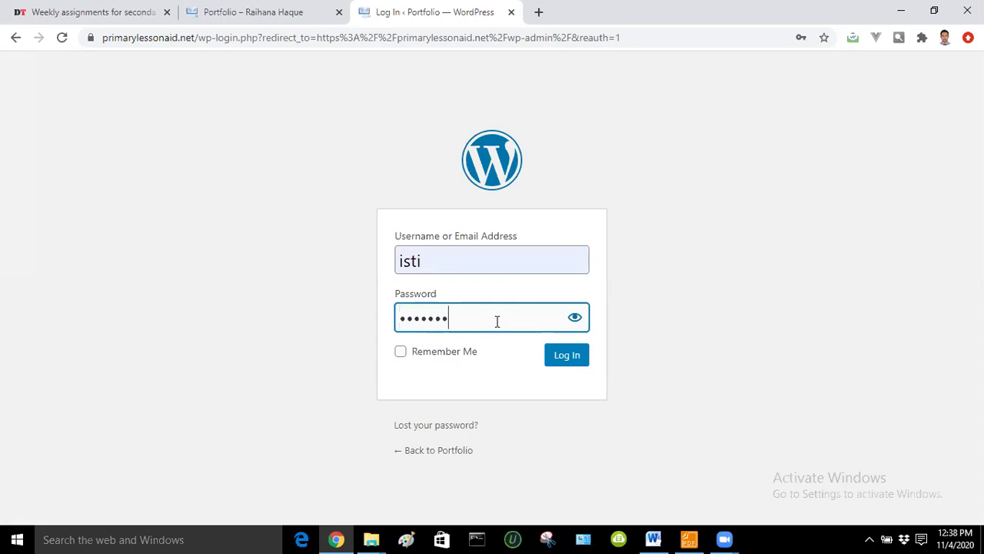
{"action": "left_click", "coordinate": [564, 361]}
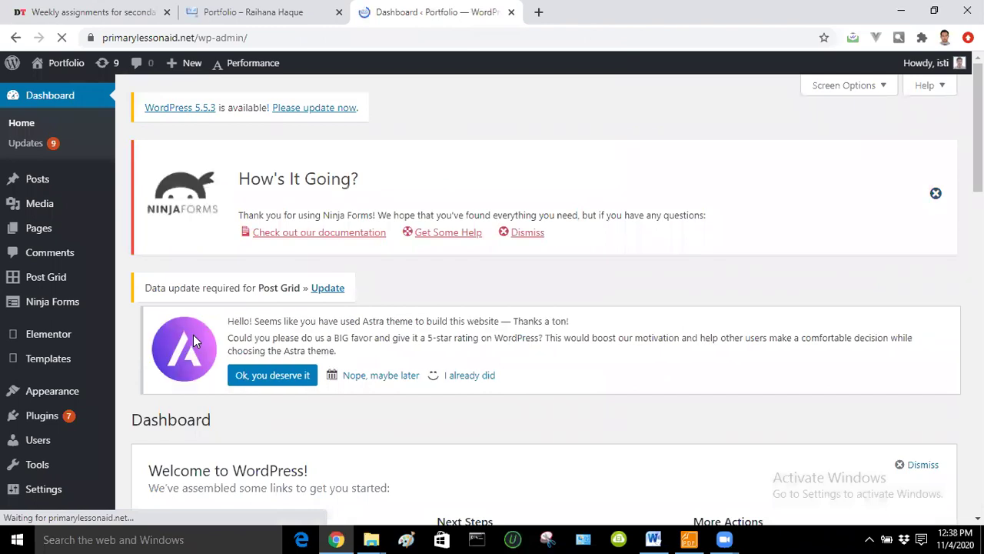
- Compare the public portfolio home page with the WordPress admin dashboard, ending on the dashboard
{"action": "left_click", "coordinate": [239, 9]}
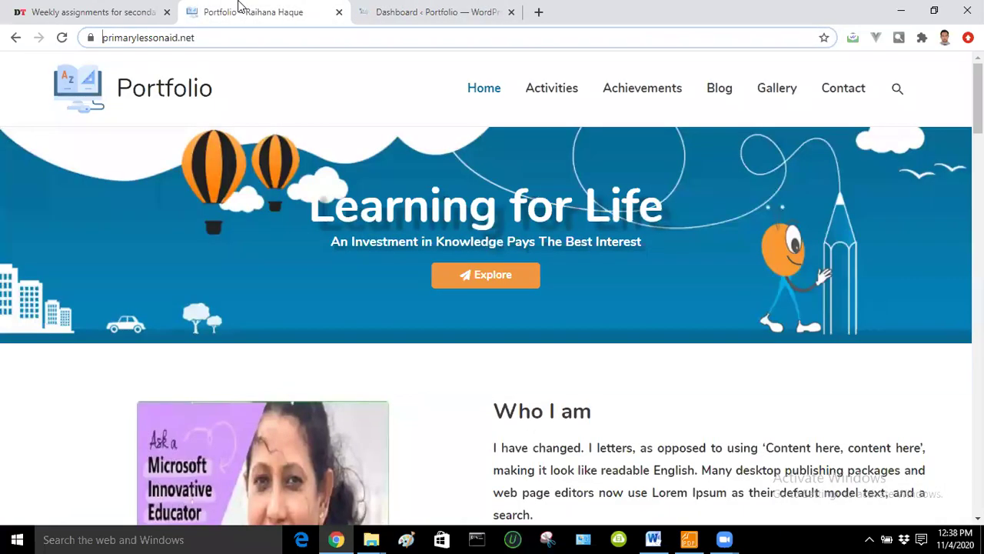
{"action": "left_click", "coordinate": [415, 8]}
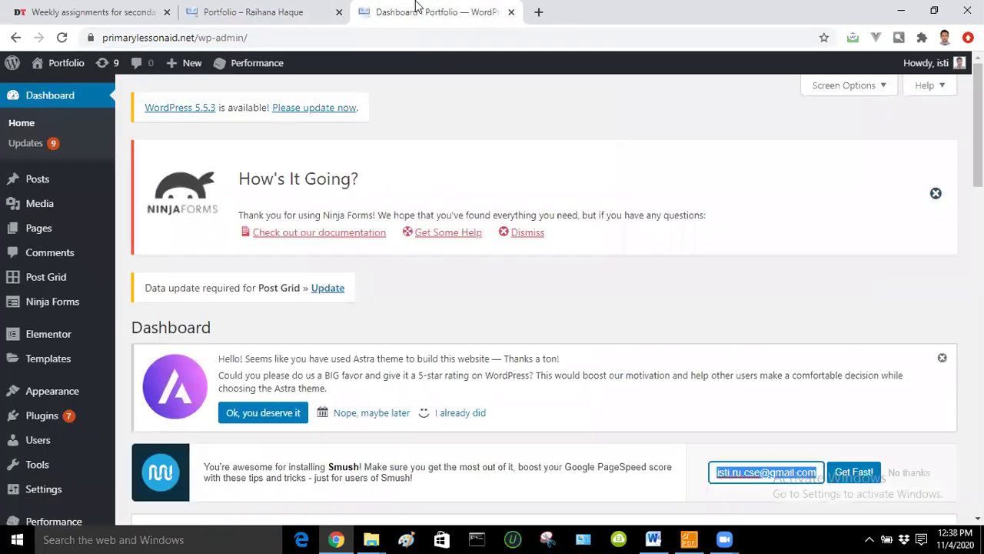
{"action": "left_click", "coordinate": [311, 8]}
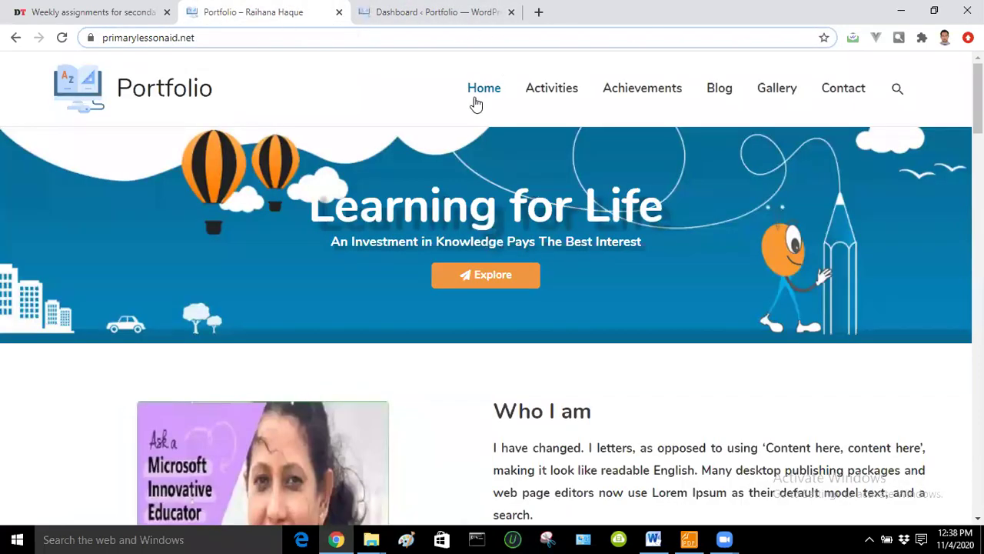
{"action": "left_click", "coordinate": [416, 9]}
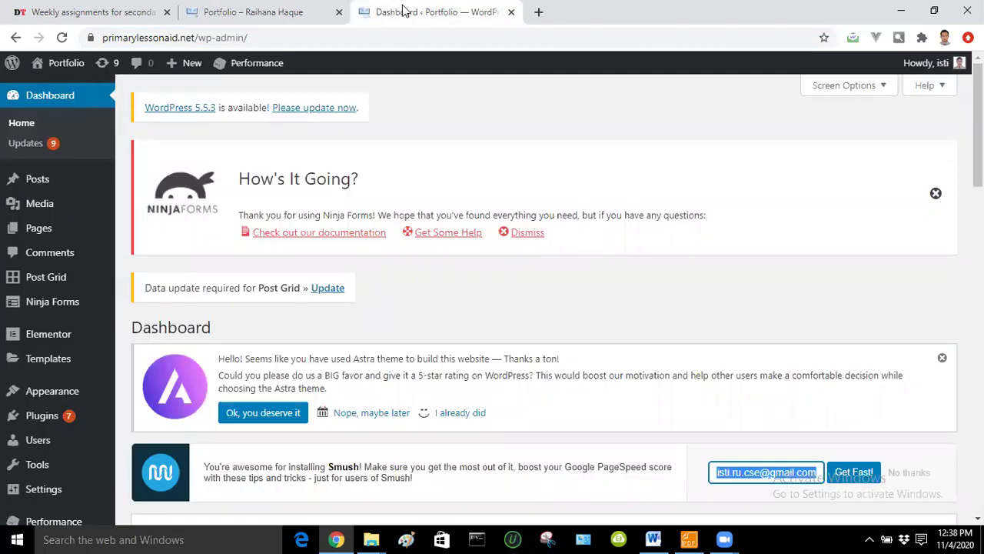
- Visit the live site from the dashboard in the same tab and go back to the dashboard
{"action": "mouse_move", "coordinate": [52, 66]}
{"action": "left_click_drag", "start_coordinate": [27, 55], "coordinate": [98, 73]}
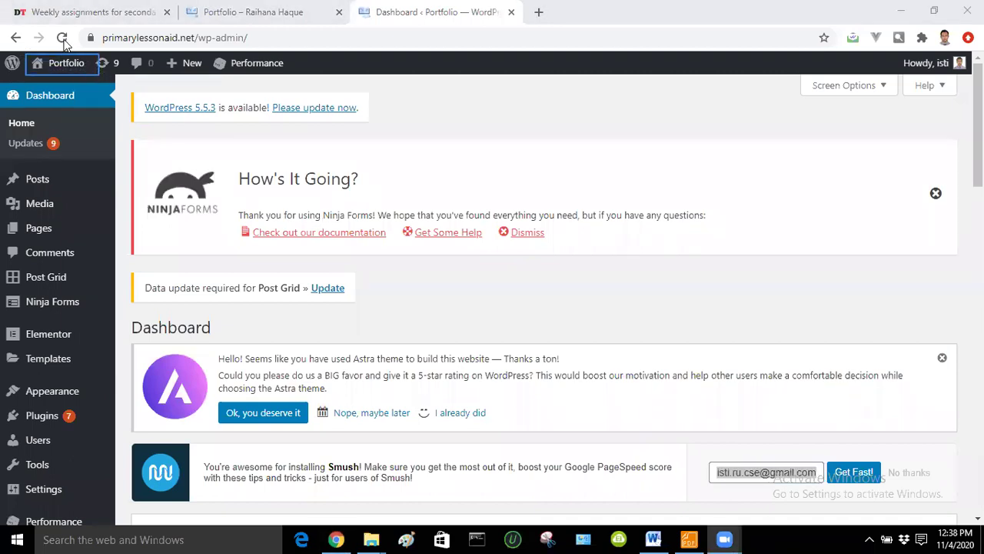
{"action": "mouse_move", "coordinate": [65, 66]}
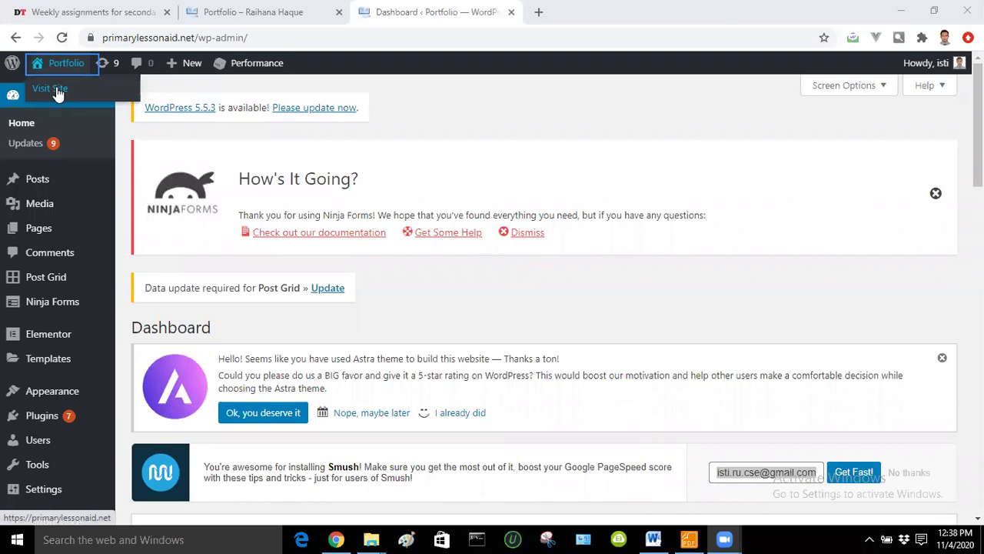
{"action": "left_click", "coordinate": [57, 90]}
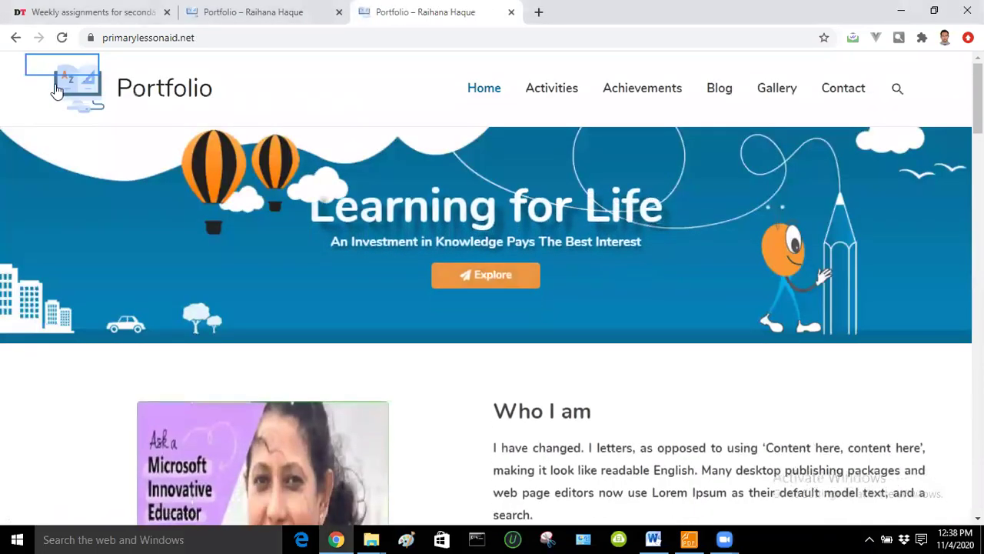
{"action": "left_click", "coordinate": [15, 38]}
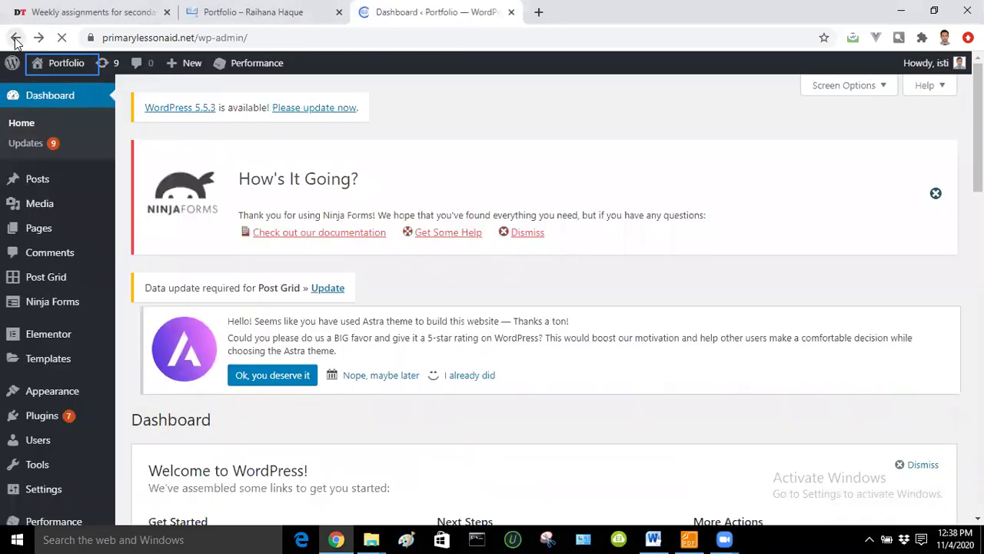
- Open the live site from the dashboard in a new tab, view it, and return to the dashboard
{"action": "mouse_move", "coordinate": [61, 68]}
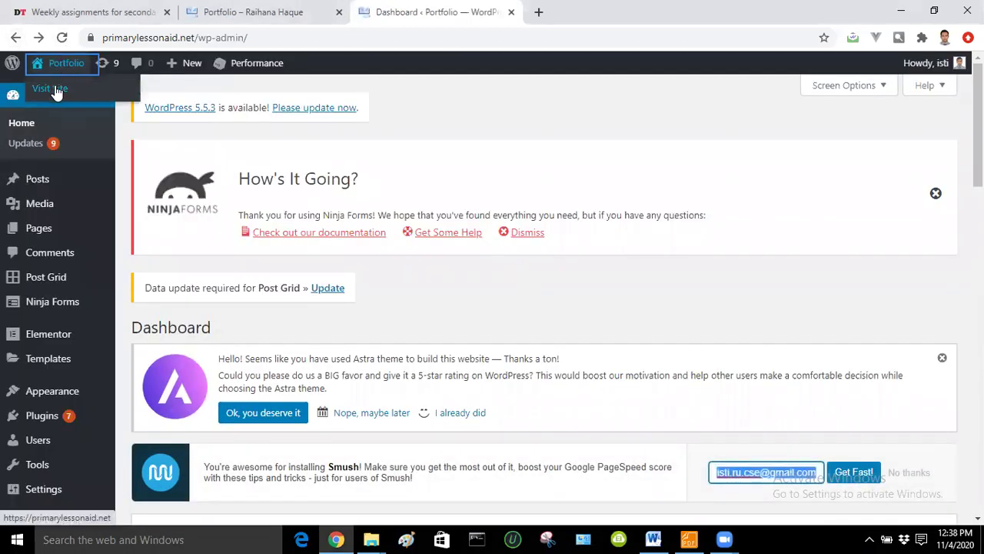
{"action": "right_click", "coordinate": [55, 91]}
{"action": "left_click", "coordinate": [92, 97]}
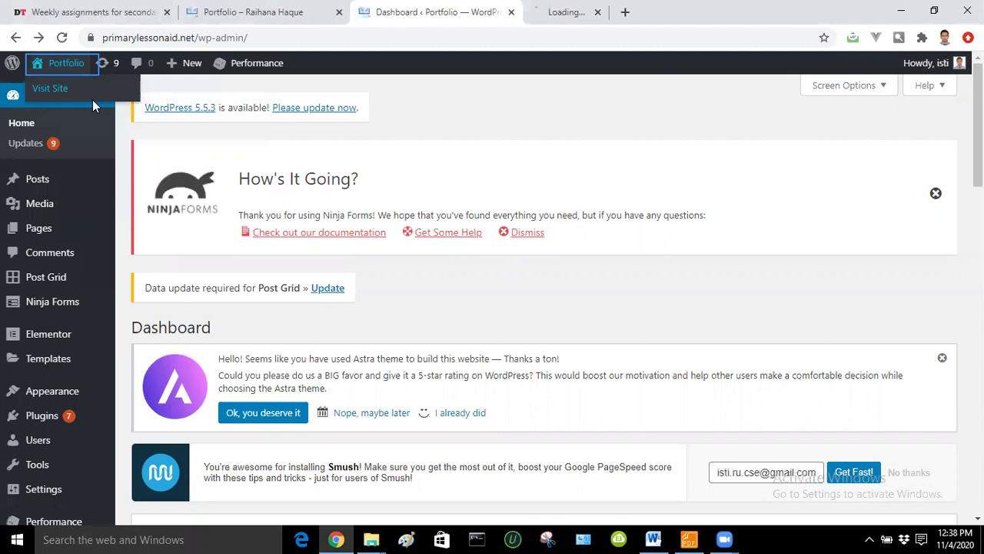
{"action": "left_click", "coordinate": [616, 10]}
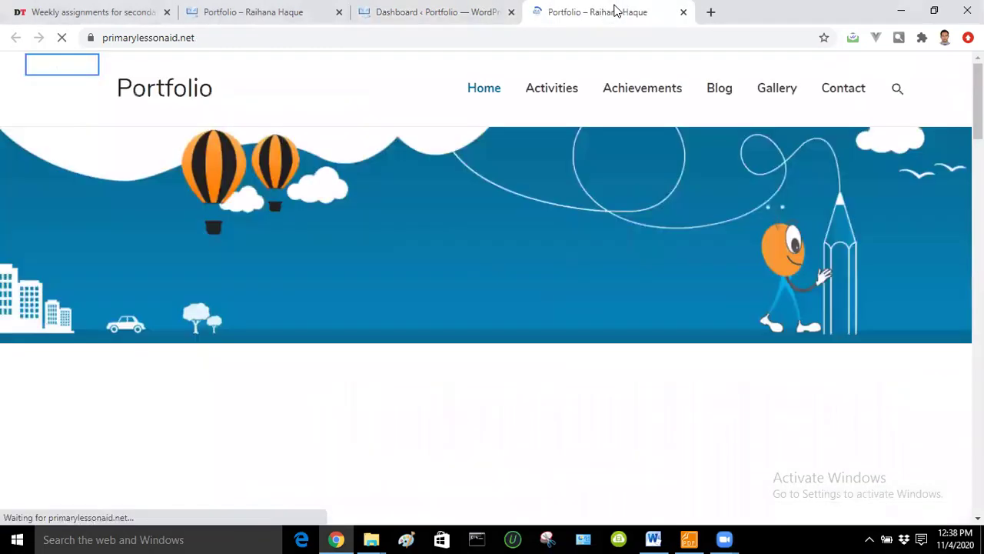
{"action": "left_click", "coordinate": [430, 9]}
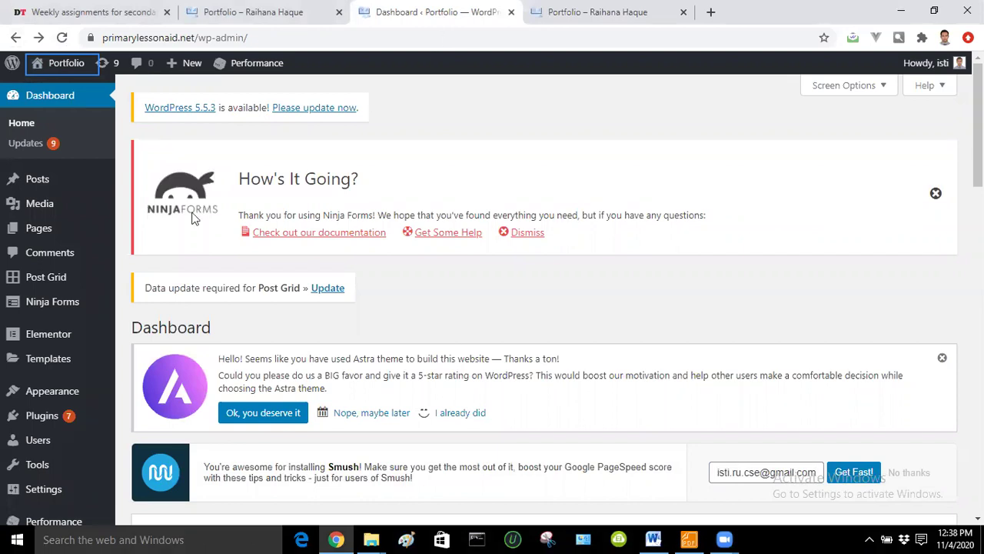
- Open the list of all the site's pages in the dashboard and look through it
{"action": "mouse_move", "coordinate": [77, 222]}
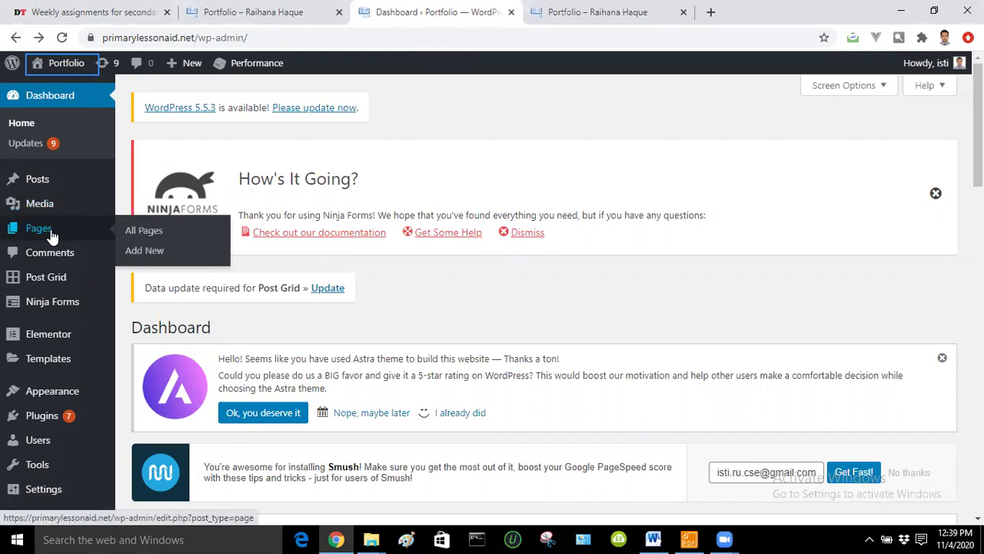
{"action": "left_click", "coordinate": [52, 236]}
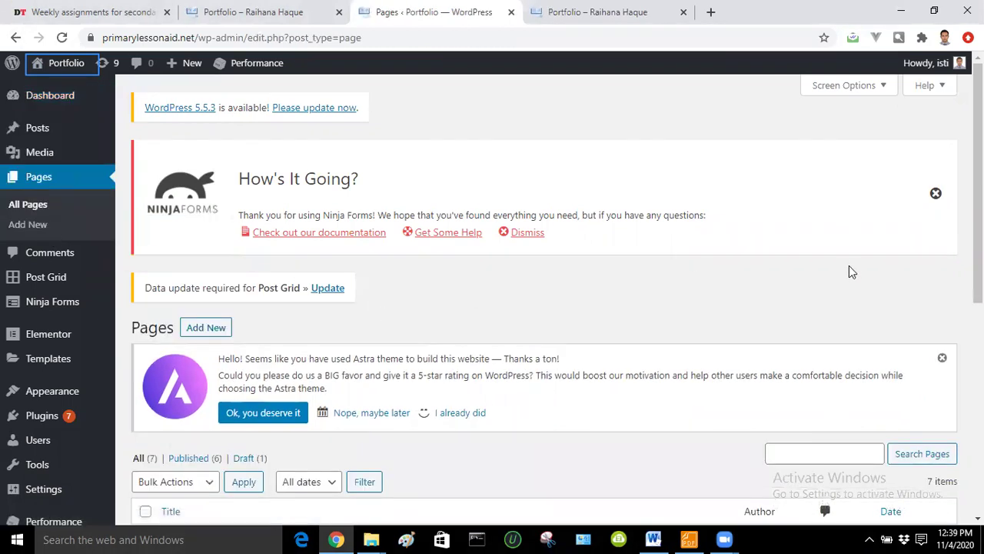
{"action": "scroll", "coordinate": [852, 271], "scroll_direction": "down", "scroll_amount": 3}
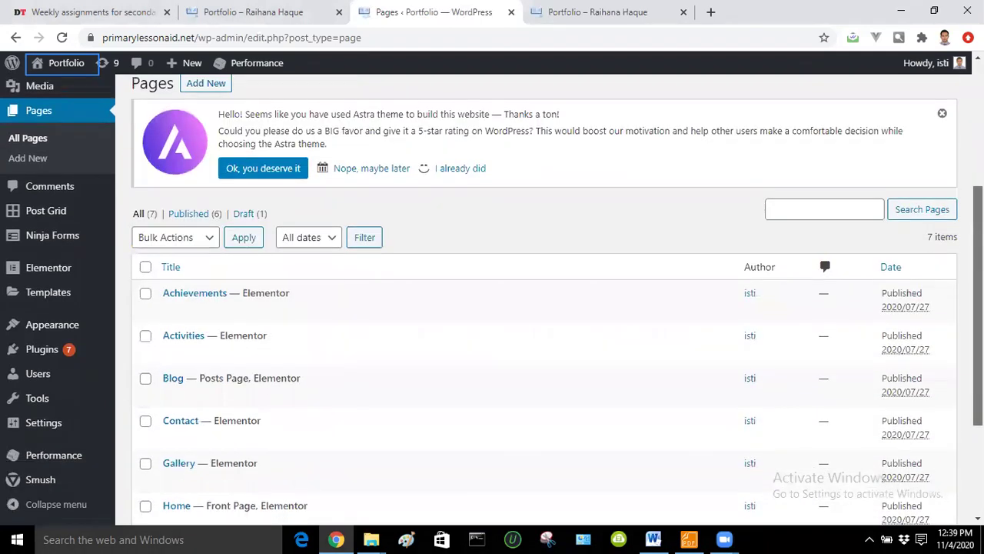
{"action": "scroll", "coordinate": [867, 217], "scroll_direction": "up", "scroll_amount": 1}
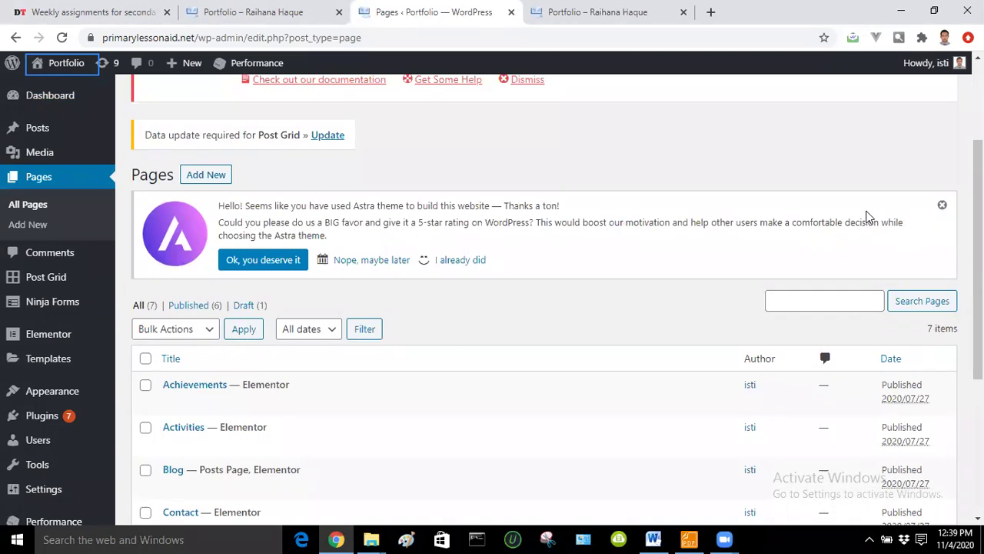
{"action": "left_click", "coordinate": [46, 179]}
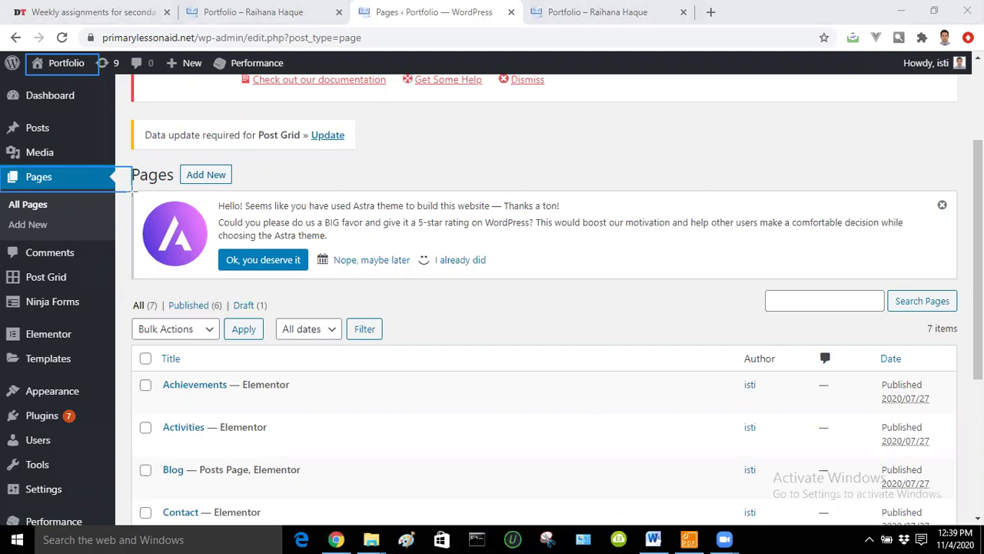
{"action": "left_click", "coordinate": [331, 183]}
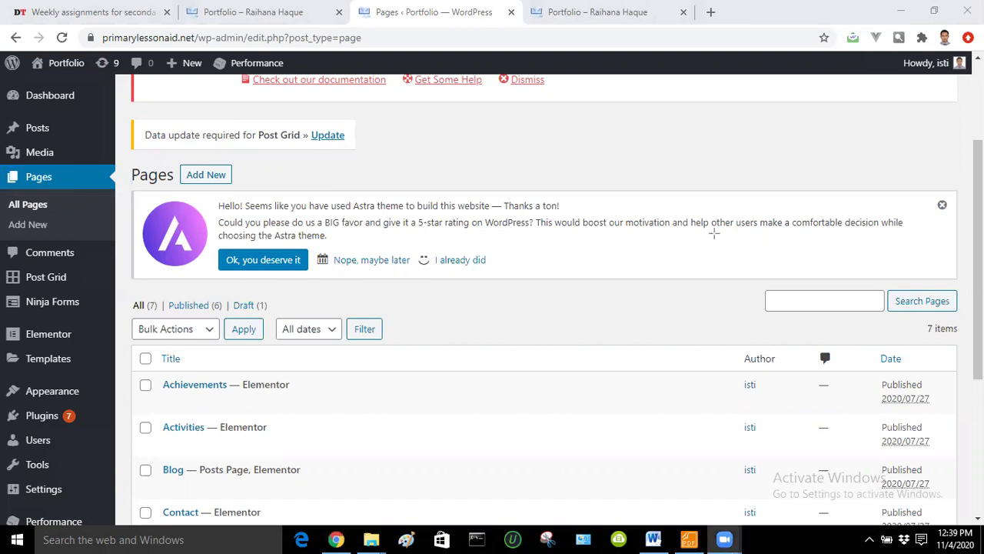
- Check the live home page, and open the Home page in the Elementor editor in a new tab
{"action": "left_click", "coordinate": [655, 7]}
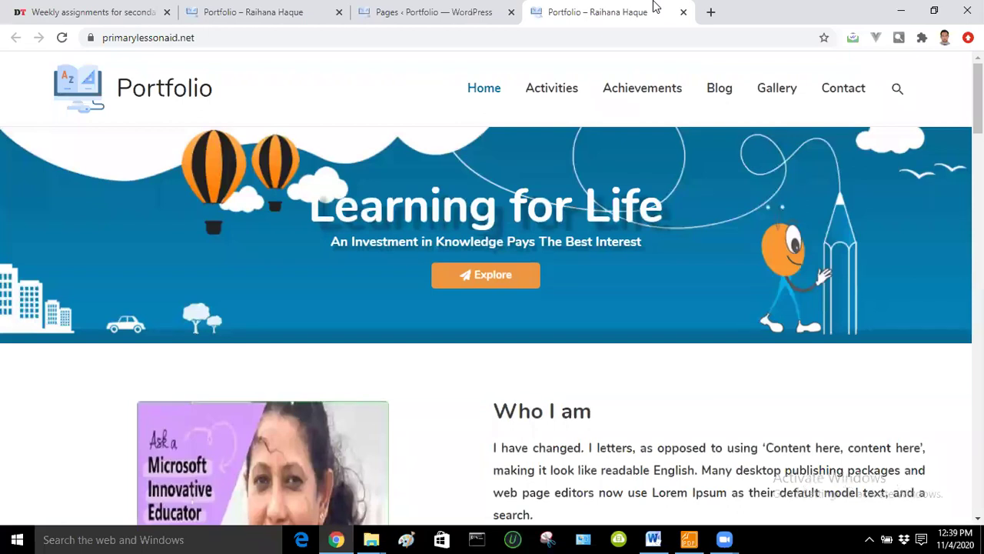
{"action": "left_click", "coordinate": [448, 10]}
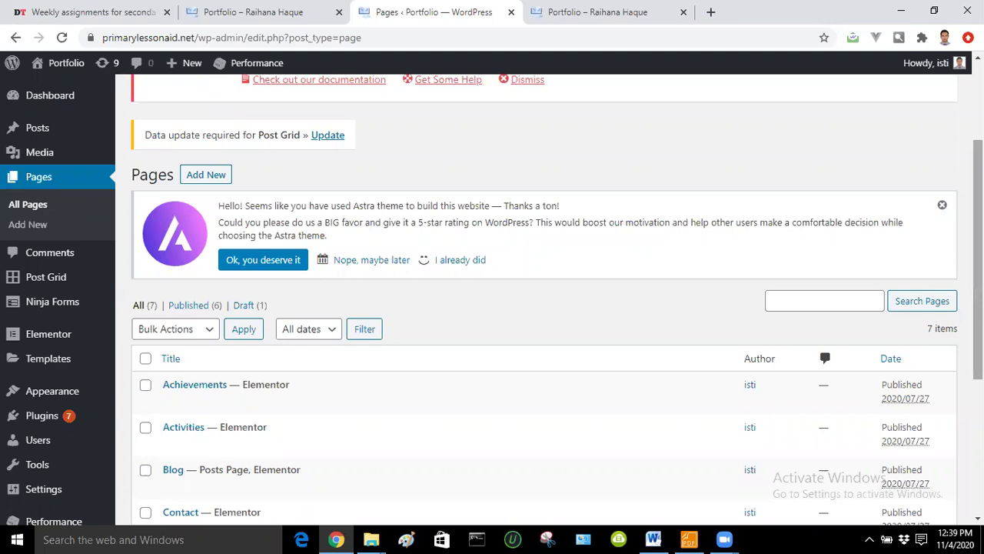
{"action": "scroll", "coordinate": [538, 308], "scroll_direction": "down", "scroll_amount": 3}
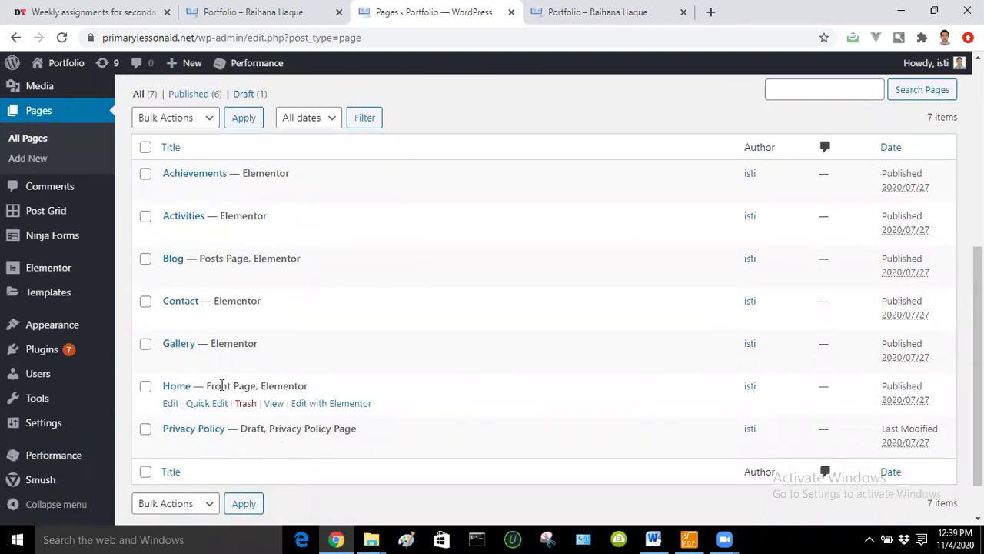
{"action": "right_click", "coordinate": [331, 407]}
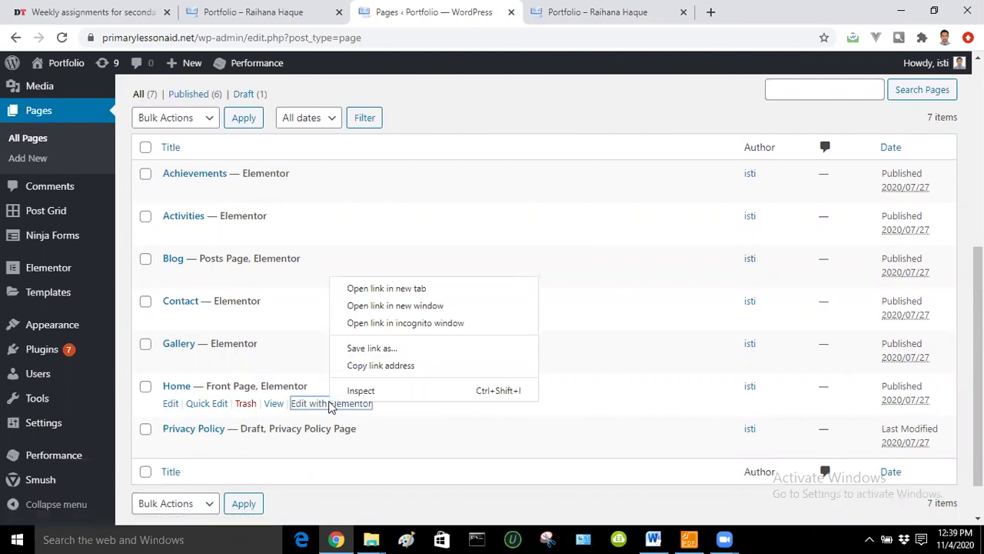
{"action": "left_click", "coordinate": [399, 289]}
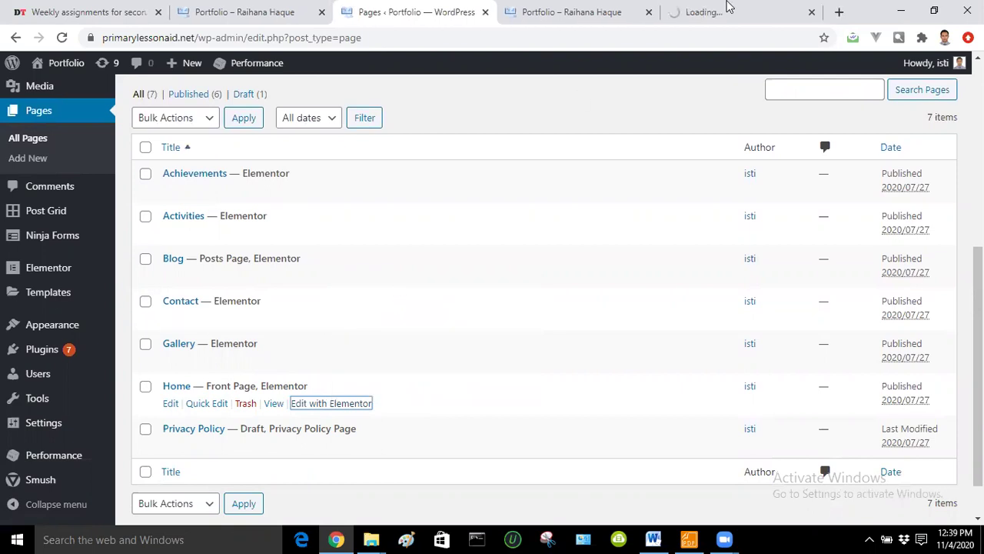
- Move the Home page's Elementor tab beside the Pages list tab, view the list, and return to the editor
{"action": "left_click_drag", "start_coordinate": [729, 12], "coordinate": [529, 46]}
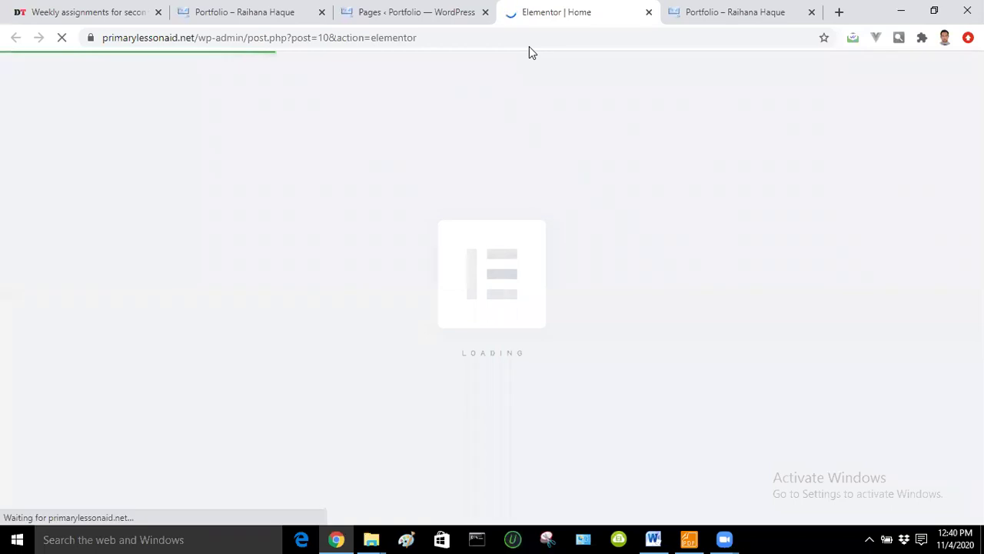
{"action": "left_click", "coordinate": [434, 8]}
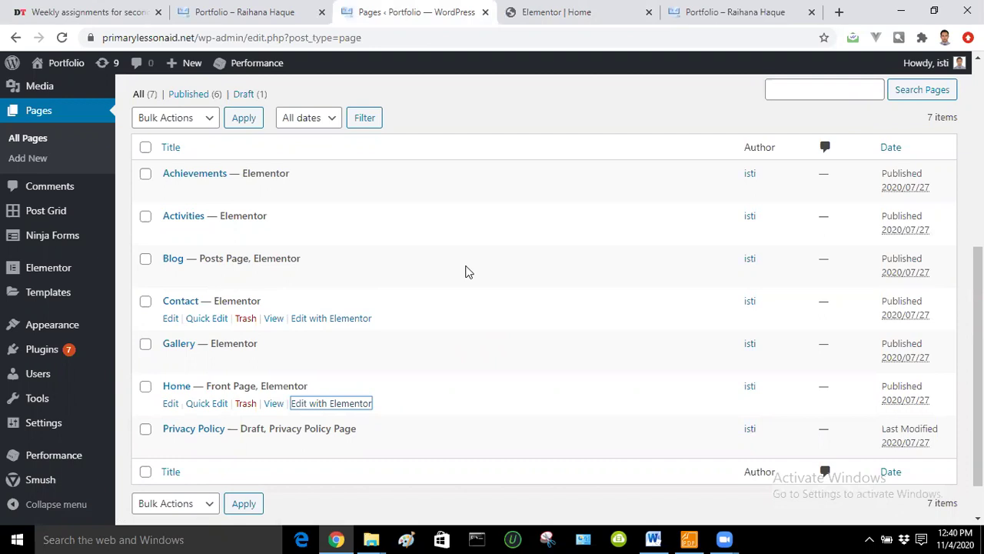
{"action": "left_click", "coordinate": [562, 11]}
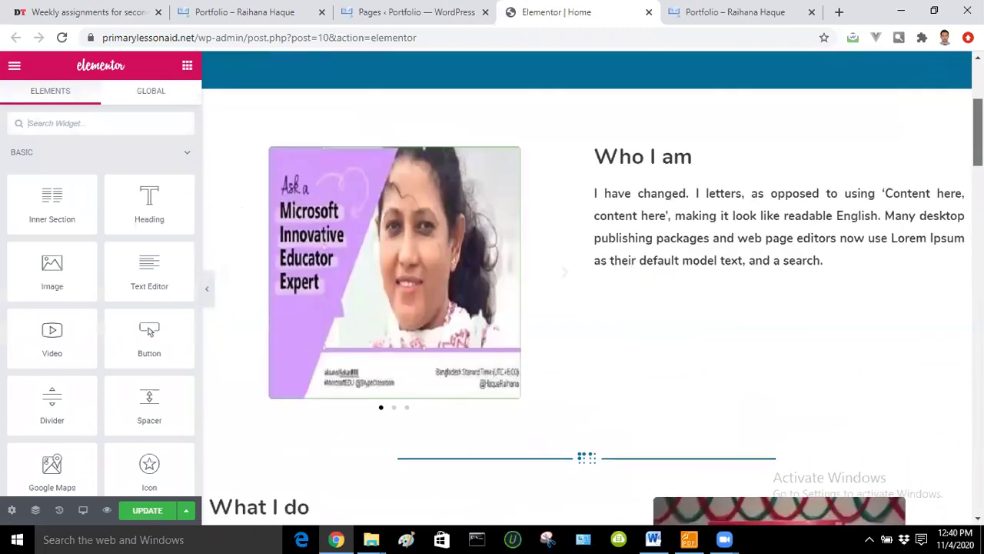
- Clear the "Who I am" heading beside the image carousel directly on the page and retype it as "IWho I am"
{"action": "scroll", "coordinate": [738, 339], "scroll_direction": "up", "scroll_amount": 2}
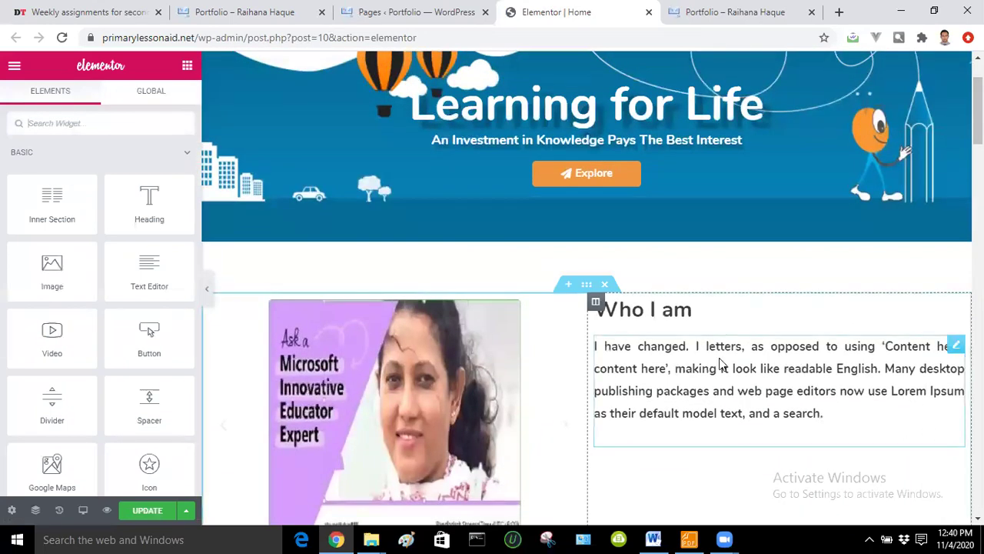
{"action": "left_click", "coordinate": [700, 323]}
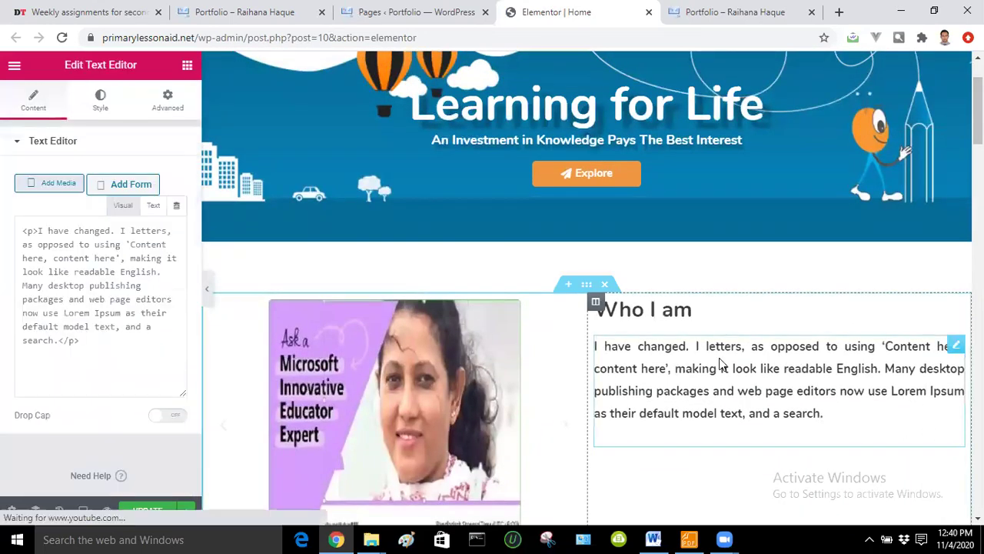
{"action": "left_click", "coordinate": [696, 311]}
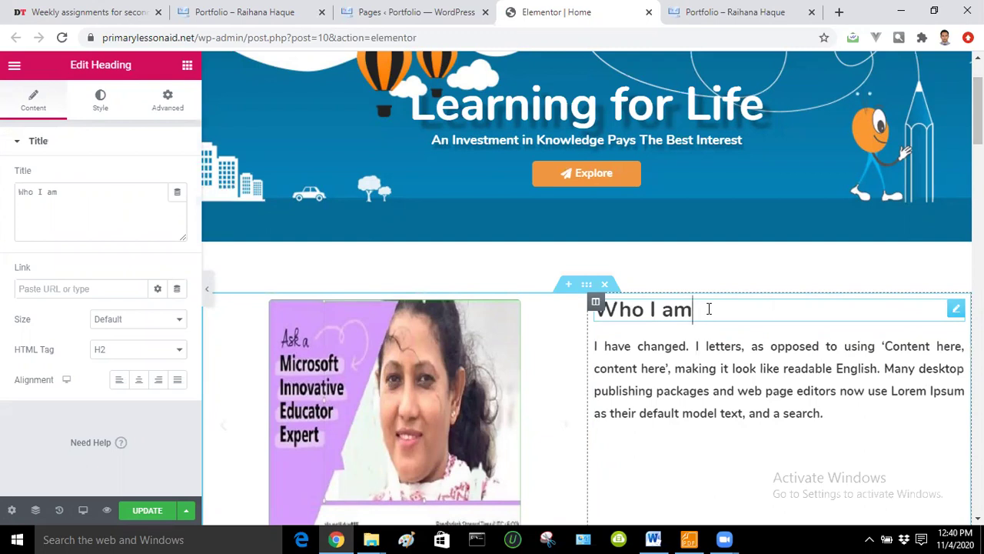
{"action": "key", "text": "BackSpace"}
{"action": "key", "text": "BackSpace"}
{"action": "key", "text": "BackSpace"}
{"action": "key", "text": "BackSpace"}
{"action": "key", "text": "BackSpace"}
{"action": "key", "text": "BackSpace"}
{"action": "key", "text": "BackSpace"}
{"action": "key", "text": "BackSpace"}
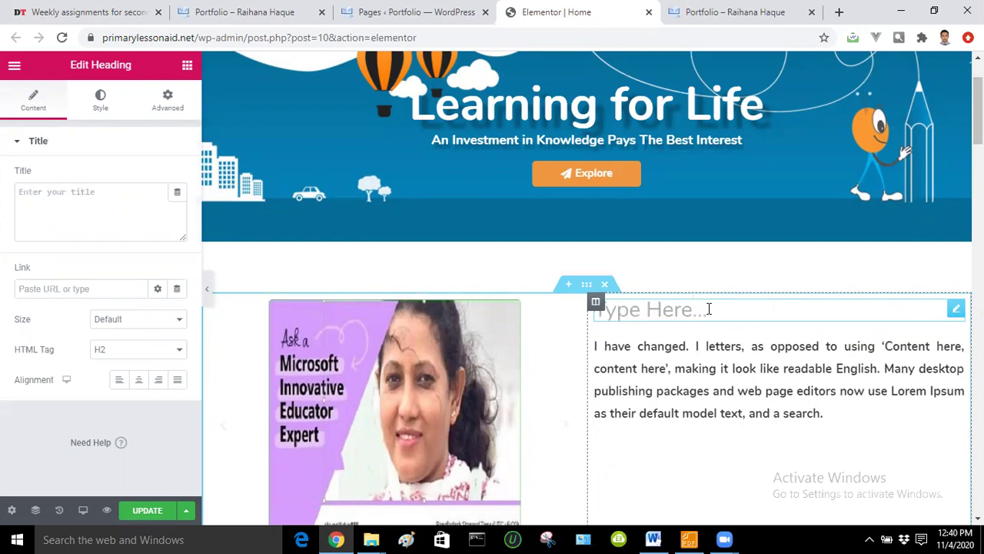
{"action": "type", "text": "I"}
{"action": "key", "text": "BackSpace"}
{"action": "type", "text": "IWho I am"}
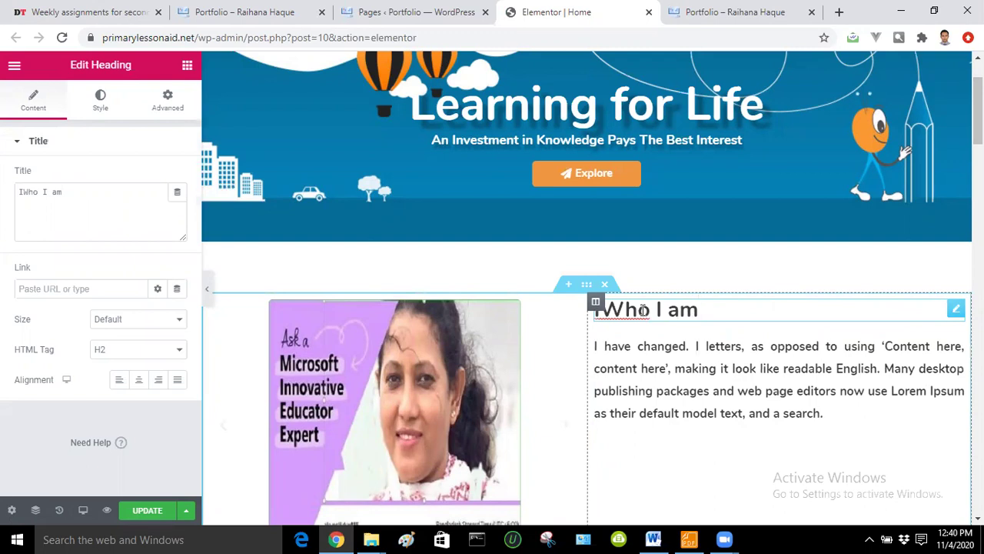
- Remove the stray "I" at the start of the heading so it reads "Who I am"
{"action": "left_click", "coordinate": [599, 304]}
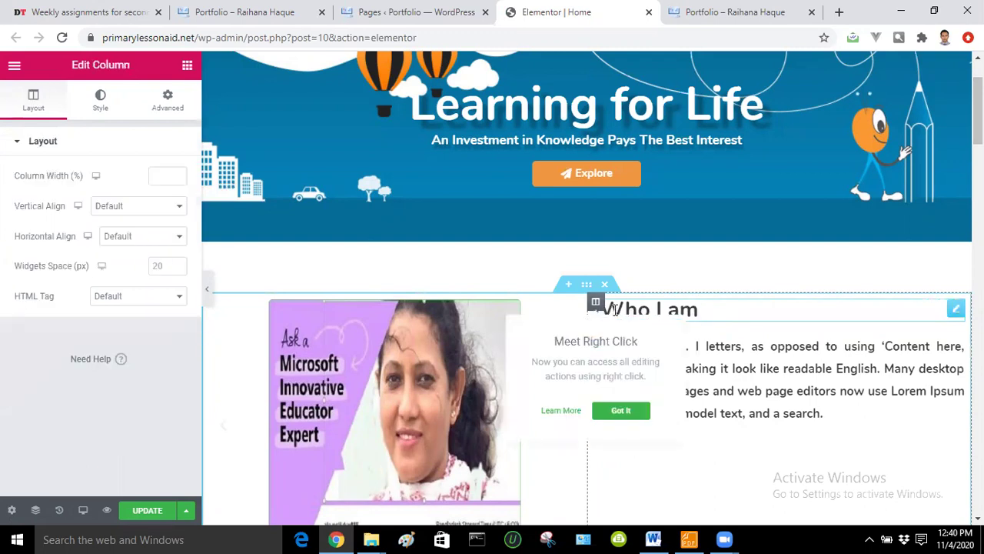
{"action": "left_click", "coordinate": [616, 309]}
{"action": "key", "text": "Left"}
{"action": "key", "text": "Left"}
{"action": "key", "text": "Left"}
{"action": "key", "text": "Left"}
{"action": "key", "text": "Left"}
{"action": "key", "text": "Left"}
{"action": "key", "text": "Left"}
{"action": "key", "text": "Left"}
{"action": "key", "text": "Left"}
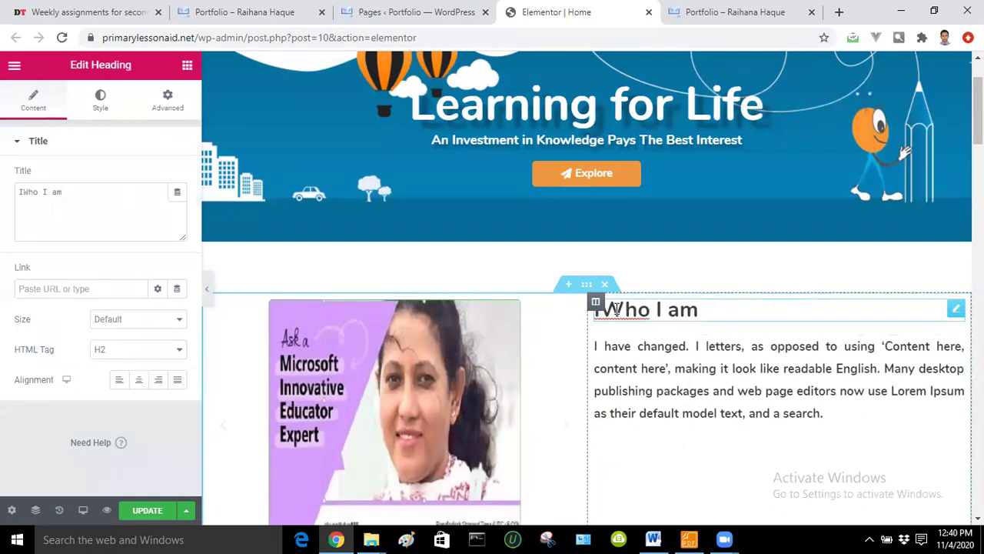
{"action": "key", "text": "Delete"}
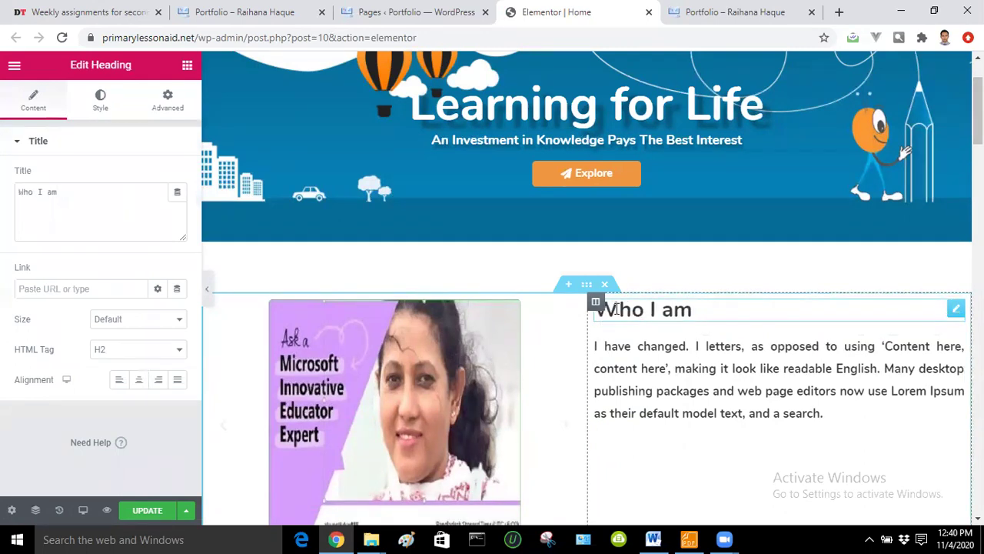
- Replace the heading's title in its content settings with "I am here" and update the page
{"action": "left_click", "coordinate": [114, 203]}
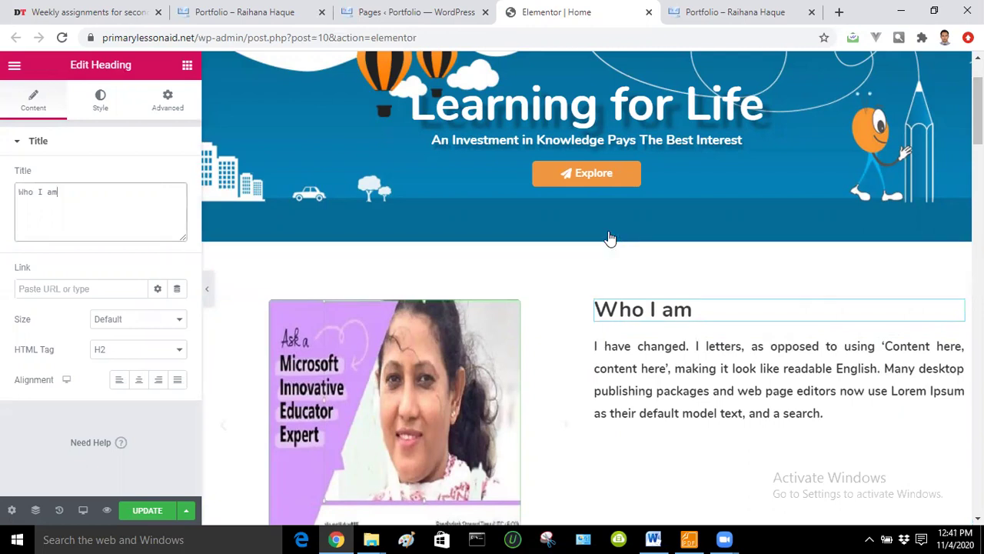
{"action": "mouse_move", "coordinate": [598, 300]}
{"action": "left_mouse_down"}
{"action": "mouse_move", "coordinate": [150, 220]}
{"action": "mouse_move", "coordinate": [139, 197]}
{"action": "left_mouse_up"}
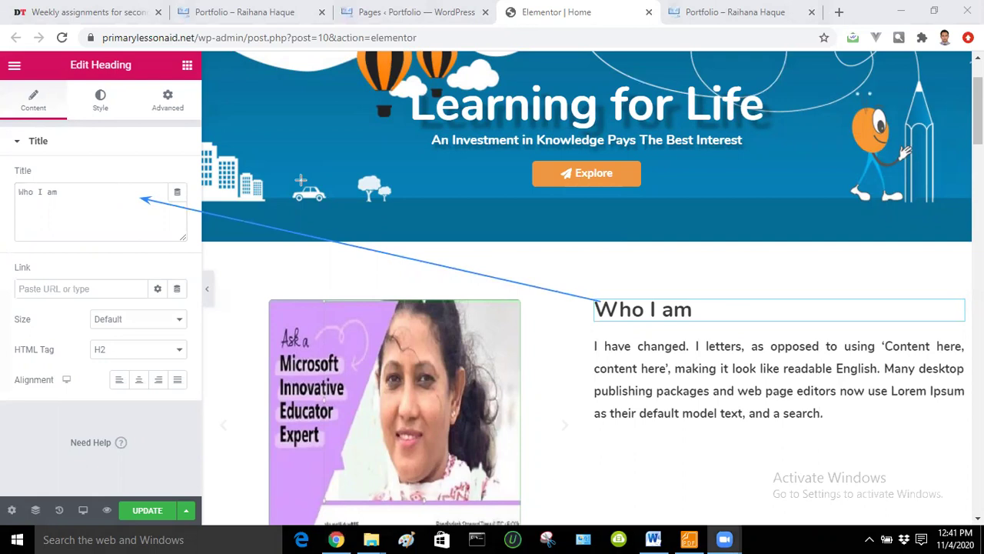
{"action": "left_click", "coordinate": [76, 198]}
{"action": "key", "text": "BackSpace"}
{"action": "key", "text": "BackSpace"}
{"action": "key", "text": "BackSpace"}
{"action": "key", "text": "BackSpace"}
{"action": "key", "text": "BackSpace"}
{"action": "key", "text": "BackSpace"}
{"action": "key", "text": "BackSpace"}
{"action": "key", "text": "BackSpace"}
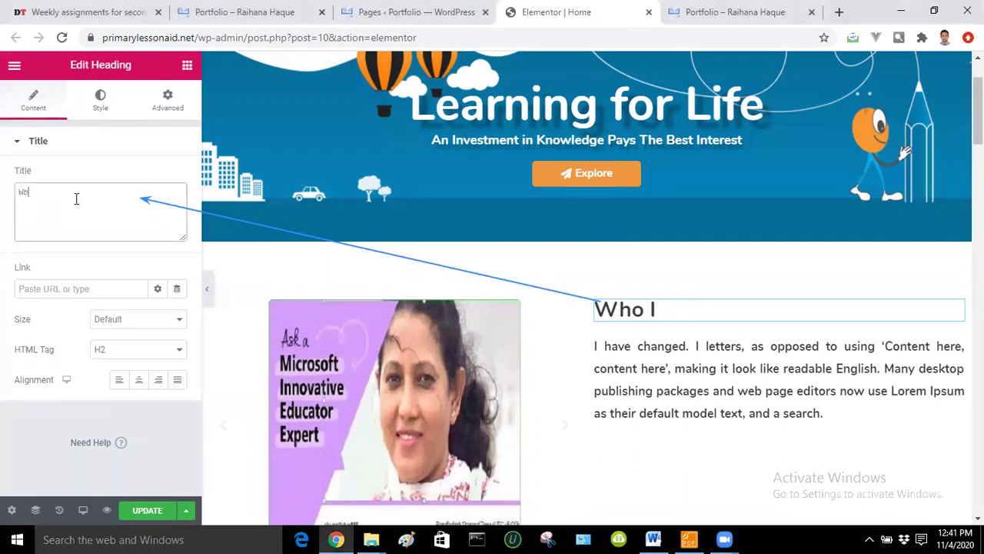
{"action": "type", "text": "I am "}
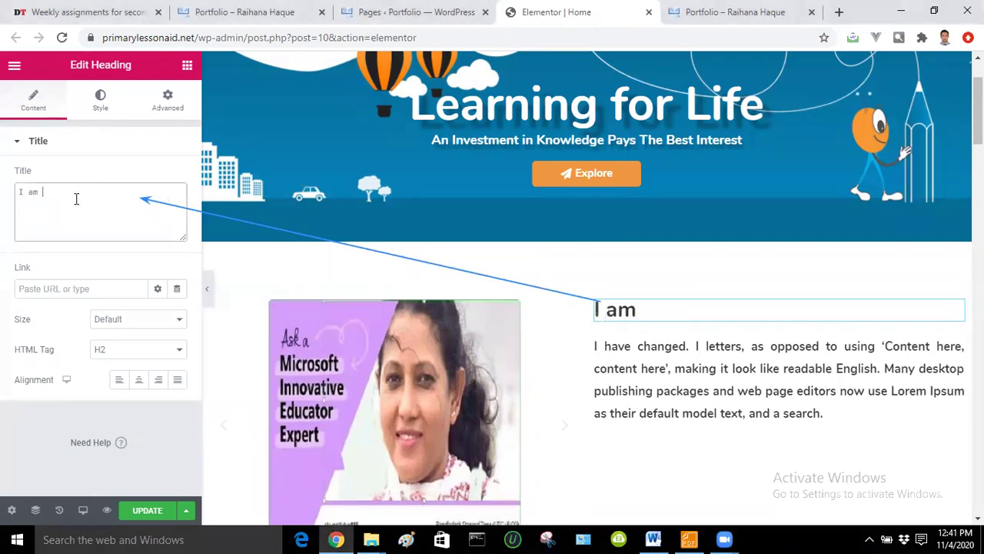
{"action": "type", "text": "here"}
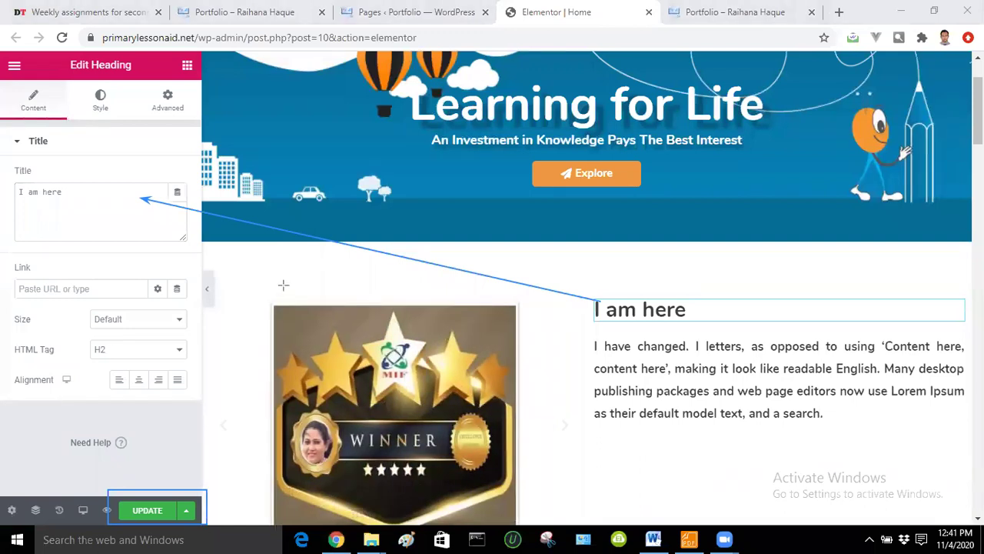
{"action": "left_click", "coordinate": [148, 512]}
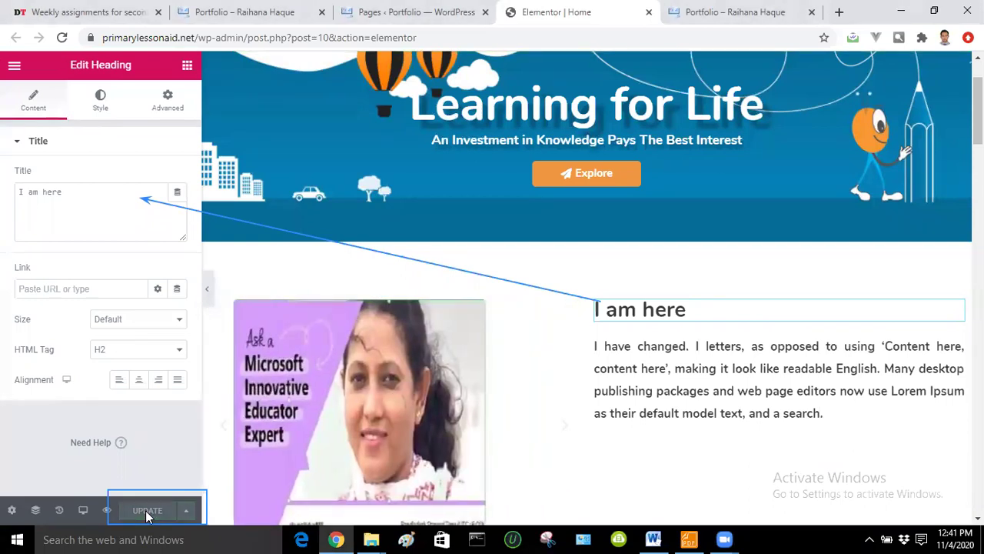
- Reload the live home page to check the heading beside the carousel, and return to the Elementor editor
{"action": "left_click", "coordinate": [730, 11]}
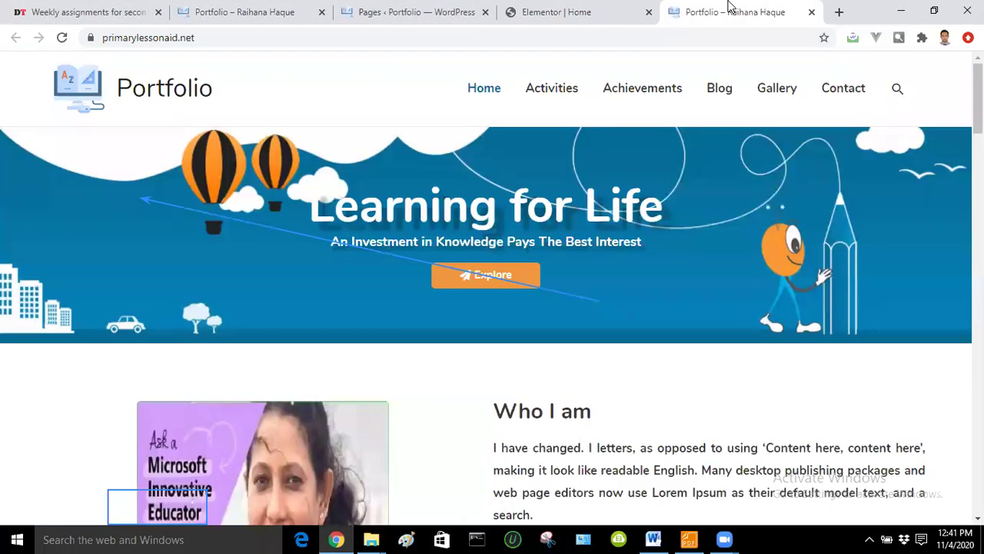
{"action": "left_click", "coordinate": [62, 37]}
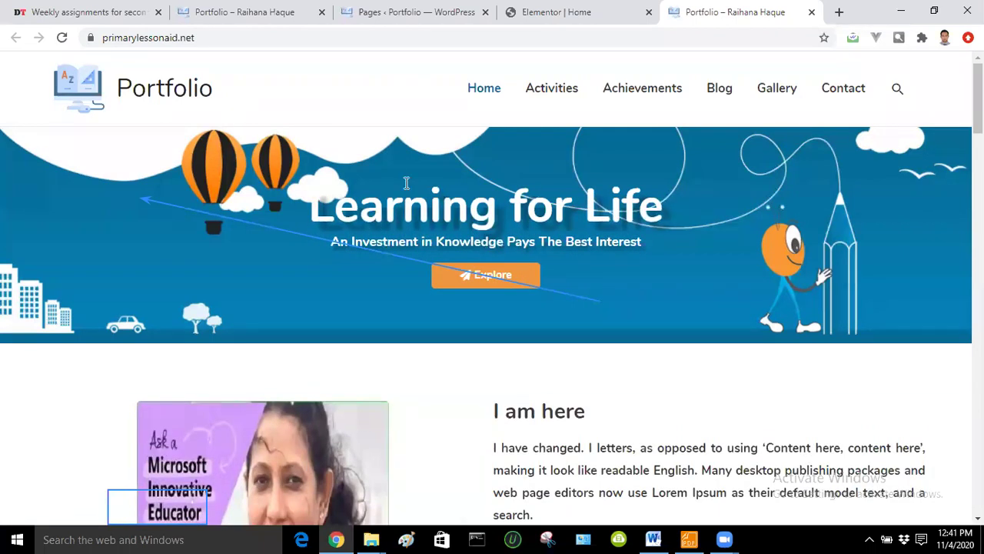
{"action": "mouse_move", "coordinate": [469, 380]}
{"action": "left_mouse_down"}
{"action": "mouse_move", "coordinate": [591, 435]}
{"action": "mouse_move", "coordinate": [606, 432]}
{"action": "left_mouse_up"}
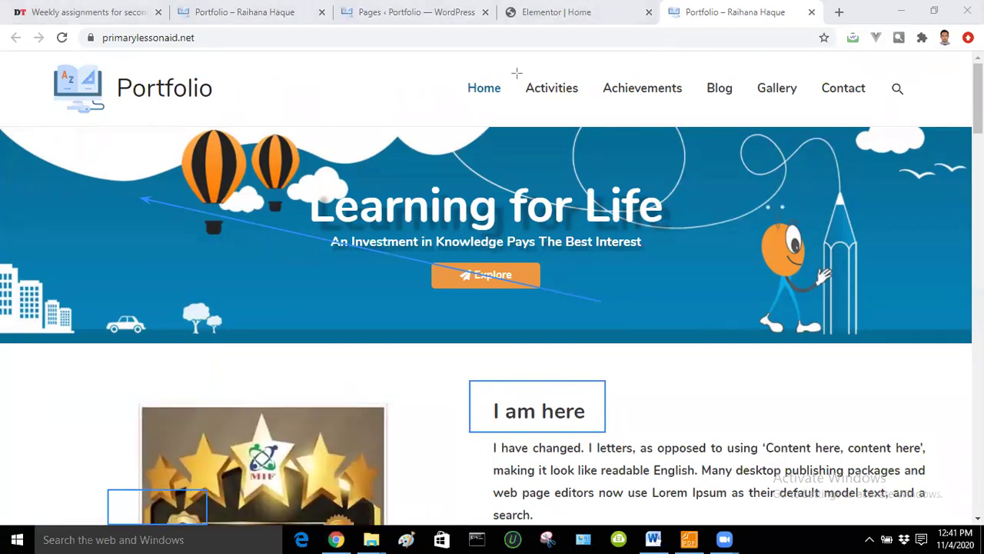
{"action": "left_click", "coordinate": [518, 13]}
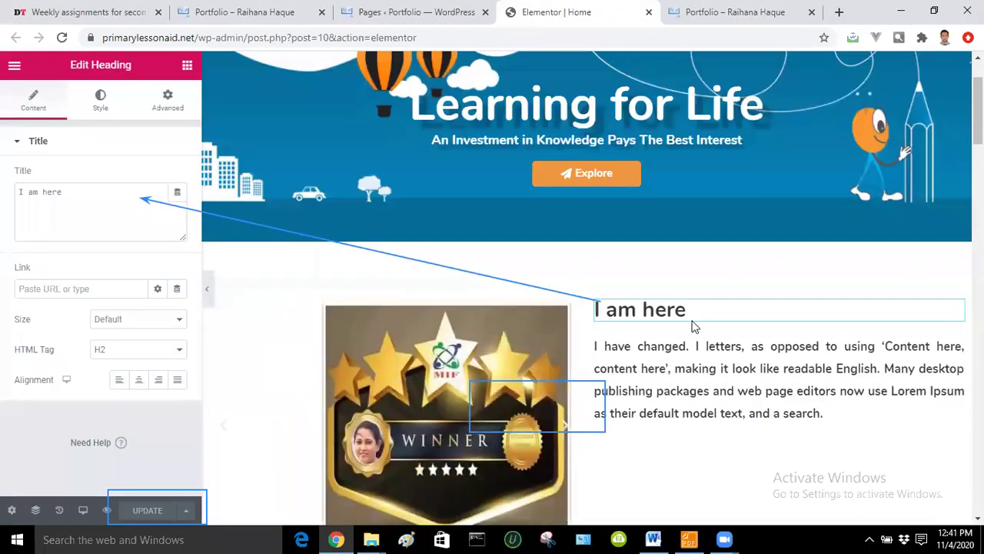
- Add a new first paragraph reading "I have changed" to the text below the "I am here" heading and update the page
{"action": "left_click", "coordinate": [699, 366]}
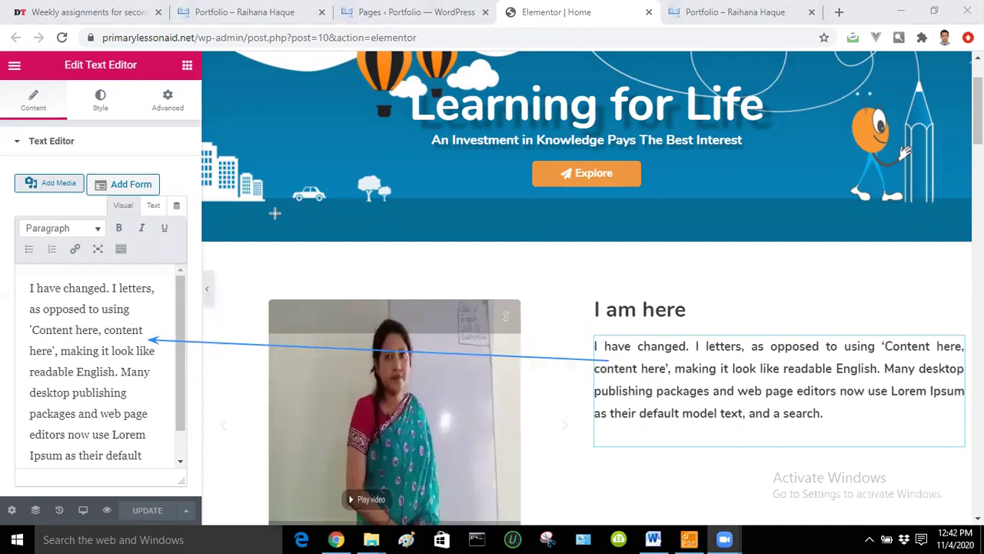
{"action": "left_click", "coordinate": [30, 288]}
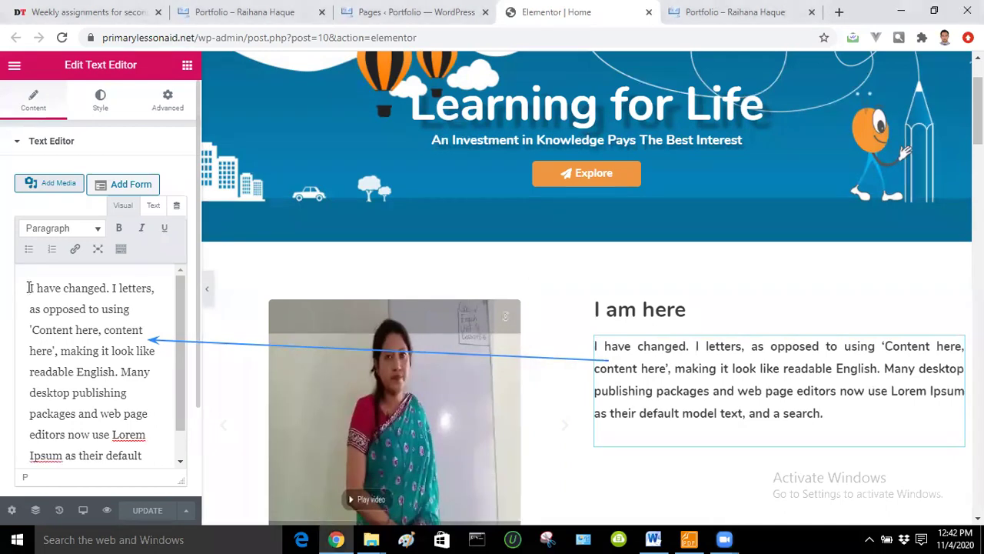
{"action": "key", "text": "Return"}
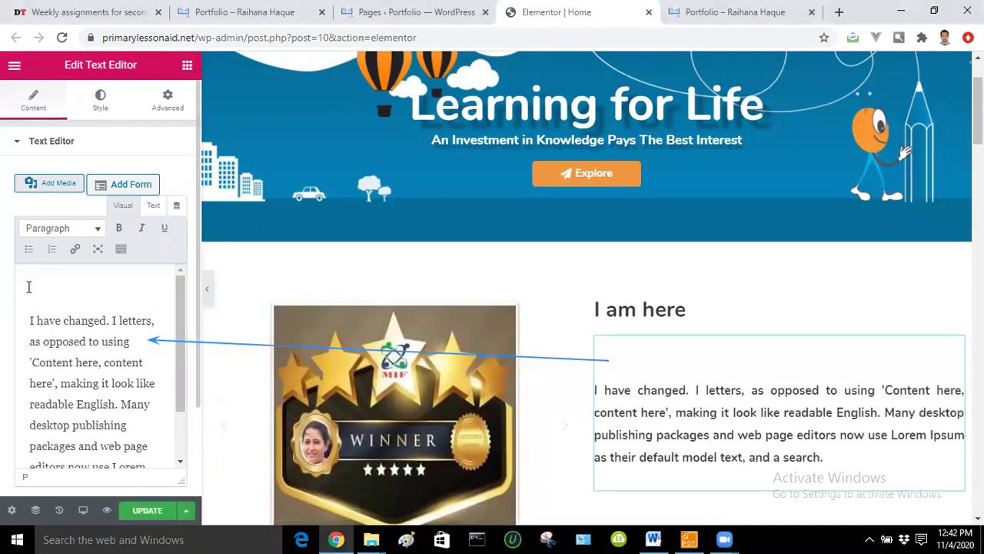
{"action": "type", "text": "I have changed"}
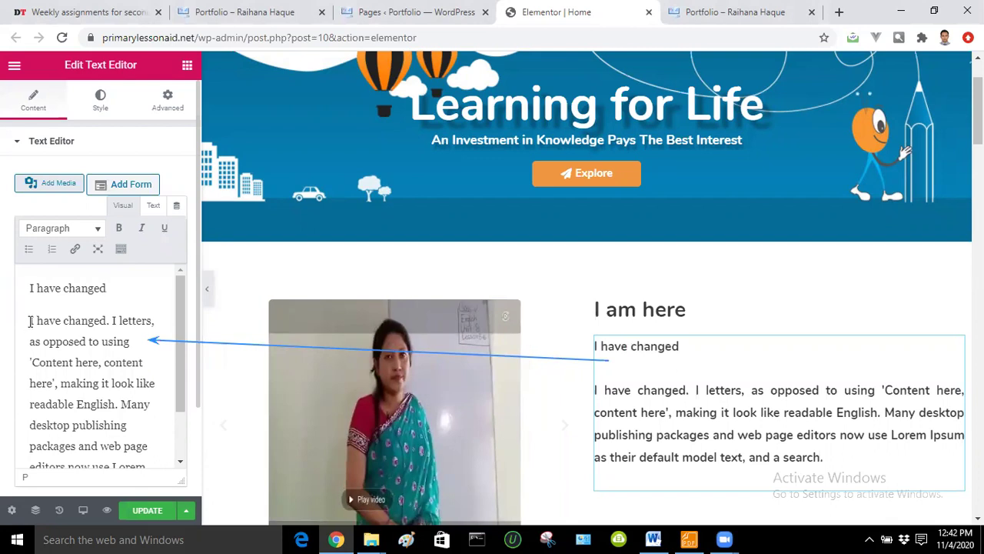
{"action": "left_click", "coordinate": [148, 511]}
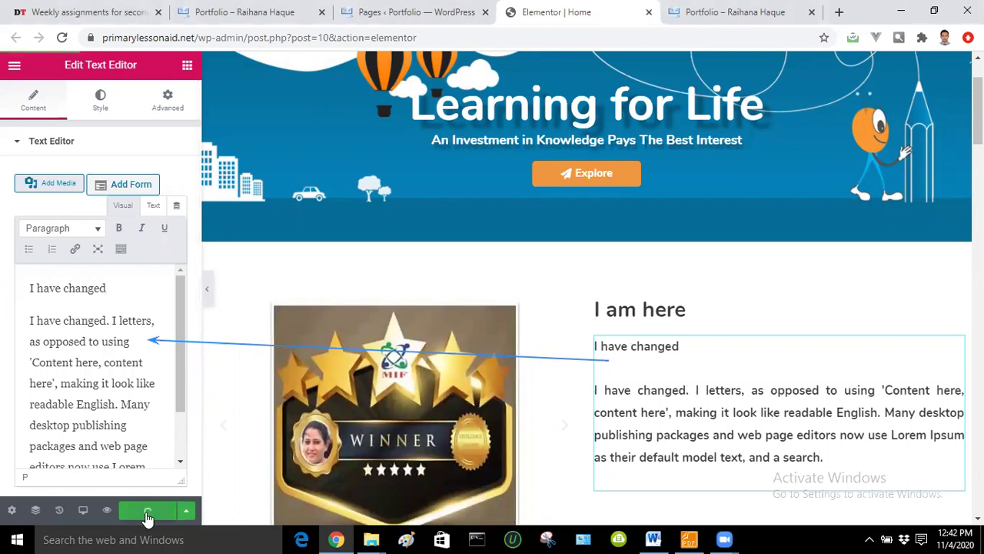
- Reload the live home page to check the text below the heading, and return to the Elementor editor
{"action": "left_click", "coordinate": [687, 12]}
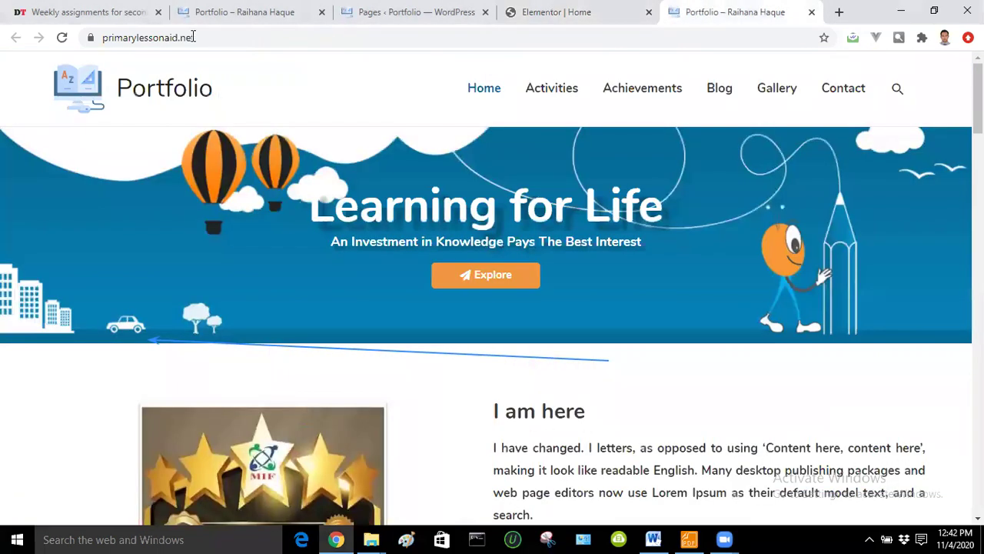
{"action": "left_click", "coordinate": [61, 39]}
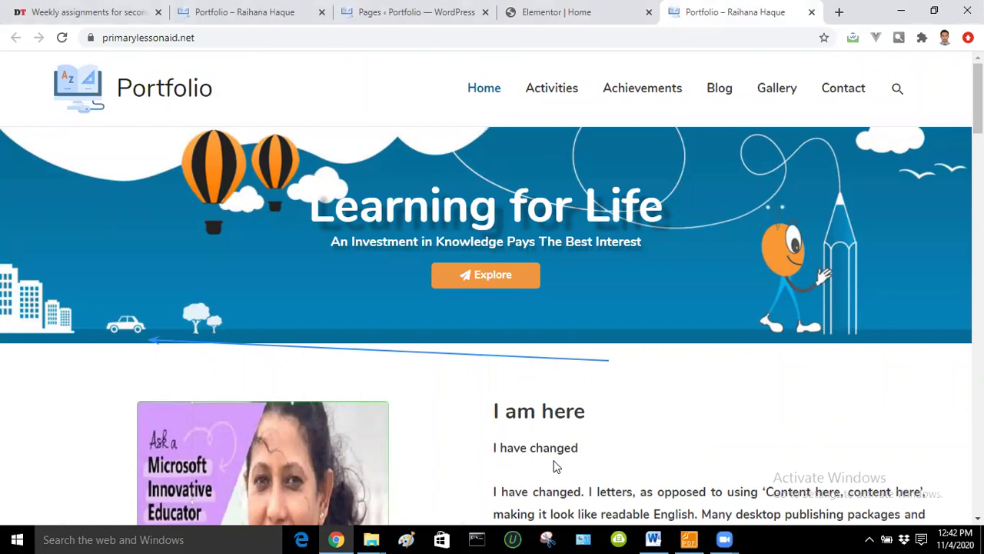
{"action": "left_click", "coordinate": [547, 11]}
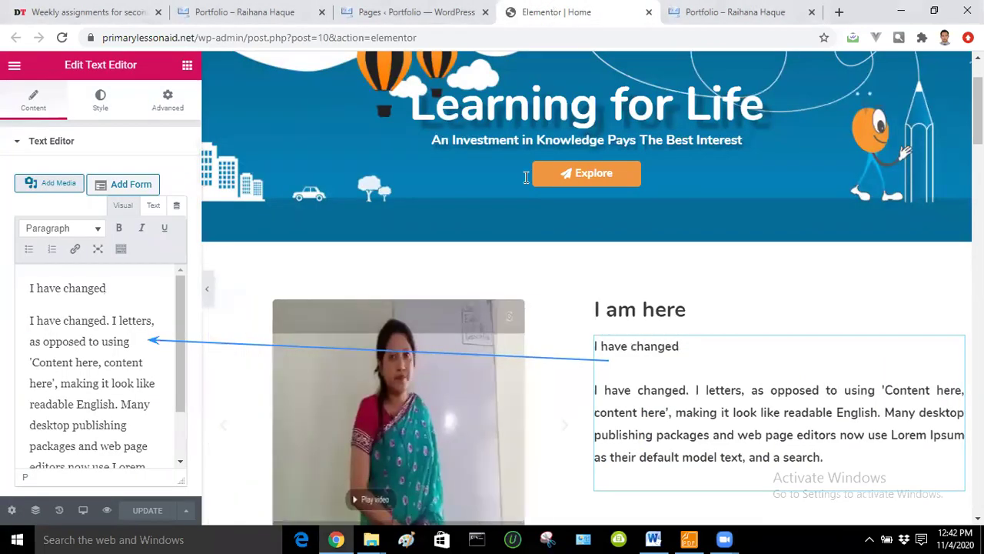
- Remove the added "I have changed" paragraph above the original text and update the page
{"action": "left_click", "coordinate": [31, 318]}
{"action": "key", "text": "BackSpace"}
{"action": "key", "text": "BackSpace"}
{"action": "key", "text": "BackSpace"}
{"action": "key", "text": "BackSpace"}
{"action": "key", "text": "BackSpace"}
{"action": "key", "text": "BackSpace"}
{"action": "key", "text": "BackSpace"}
{"action": "key", "text": "BackSpace"}
{"action": "key", "text": "BackSpace"}
{"action": "key", "text": "BackSpace"}
{"action": "key", "text": "BackSpace"}
{"action": "key", "text": "BackSpace"}
{"action": "key", "text": "BackSpace"}
{"action": "key", "text": "BackSpace"}
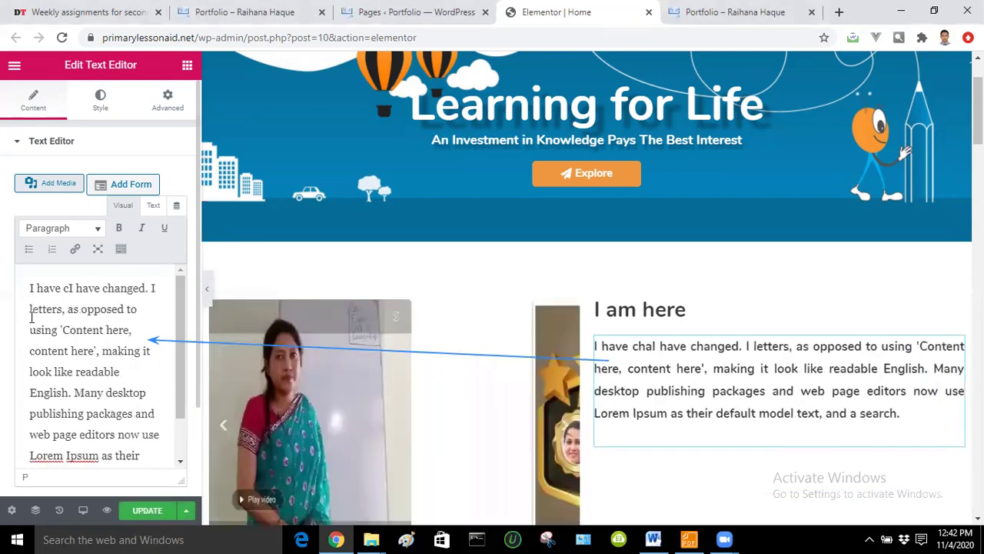
{"action": "key", "text": "BackSpace"}
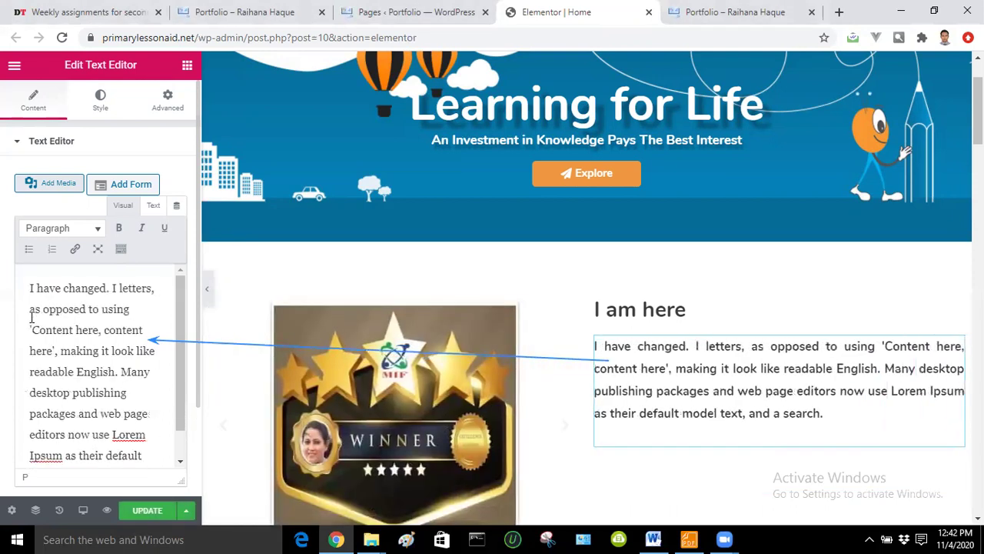
{"action": "left_click", "coordinate": [148, 512]}
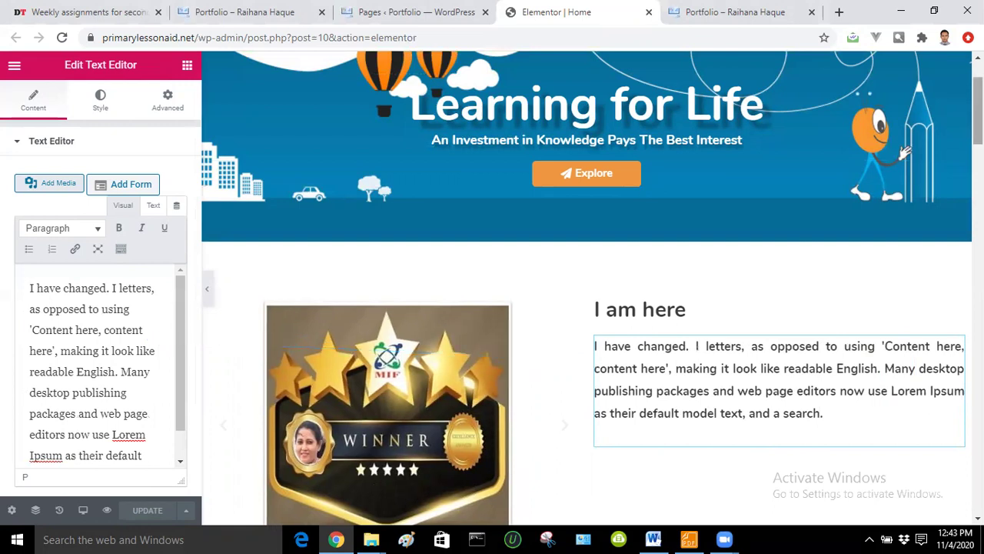
- View the settings of the image carousel beside the heading, and close the enlarged image preview
{"action": "scroll", "coordinate": [645, 181], "scroll_direction": "down", "scroll_amount": 2}
{"action": "scroll", "coordinate": [403, 301], "scroll_direction": "down", "scroll_amount": 1}
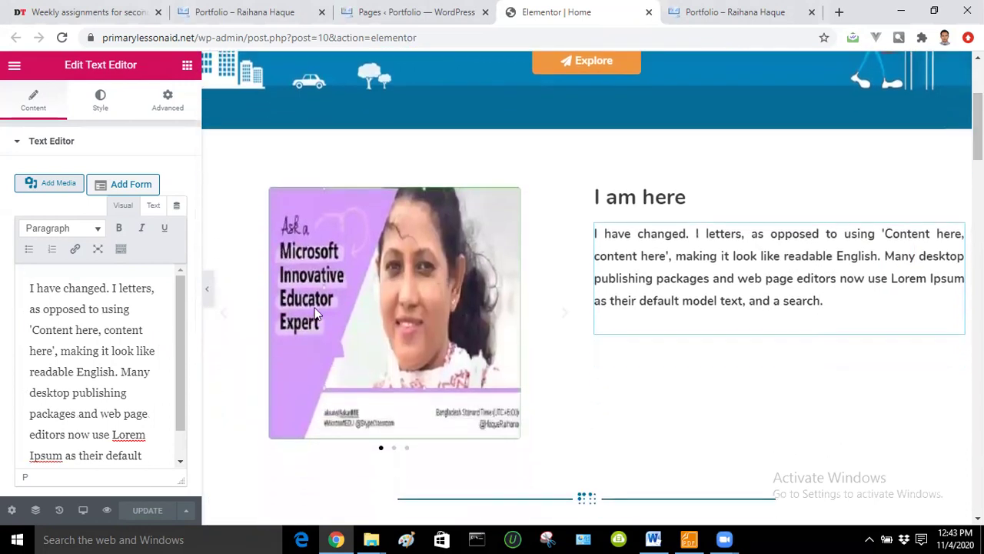
{"action": "left_click", "coordinate": [404, 301]}
{"action": "left_click", "coordinate": [404, 301]}
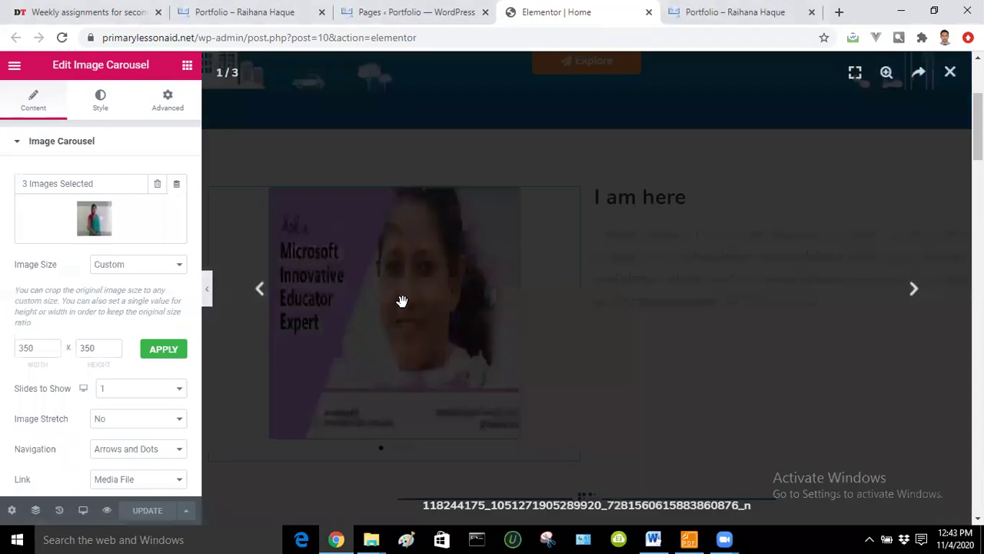
{"action": "left_click", "coordinate": [951, 71]}
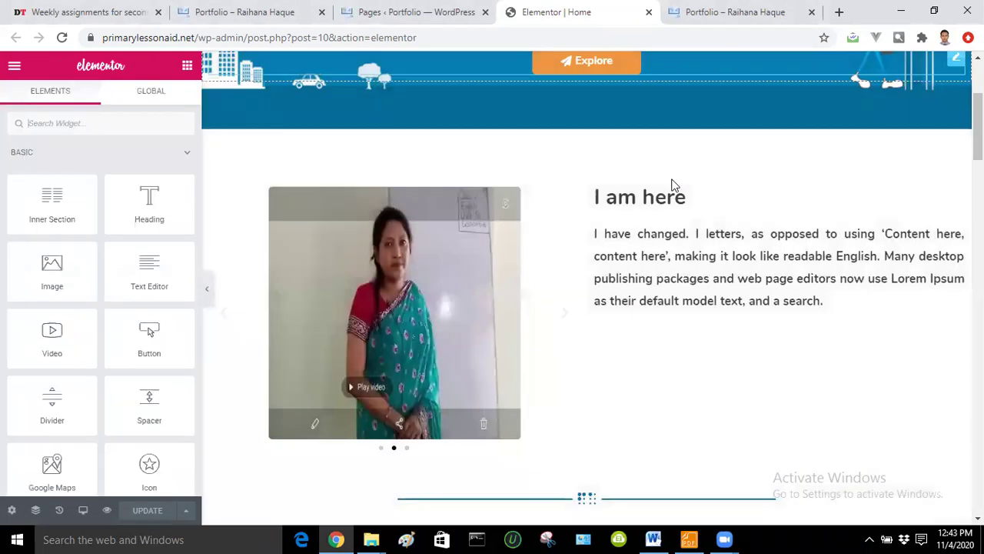
- Open the gallery of the image carousel beside the "I am here" heading and move its second image to first place
{"action": "left_click", "coordinate": [452, 281]}
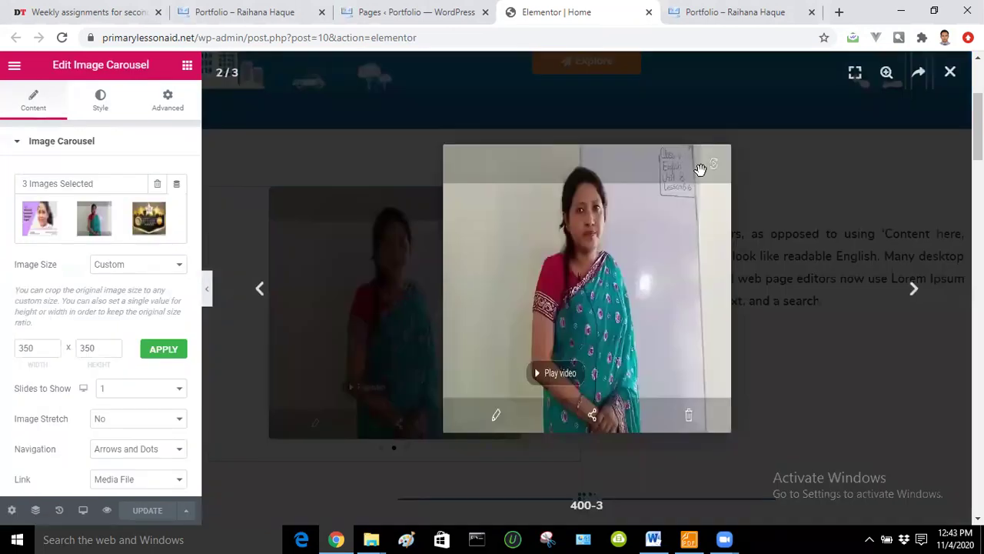
{"action": "left_click", "coordinate": [951, 72]}
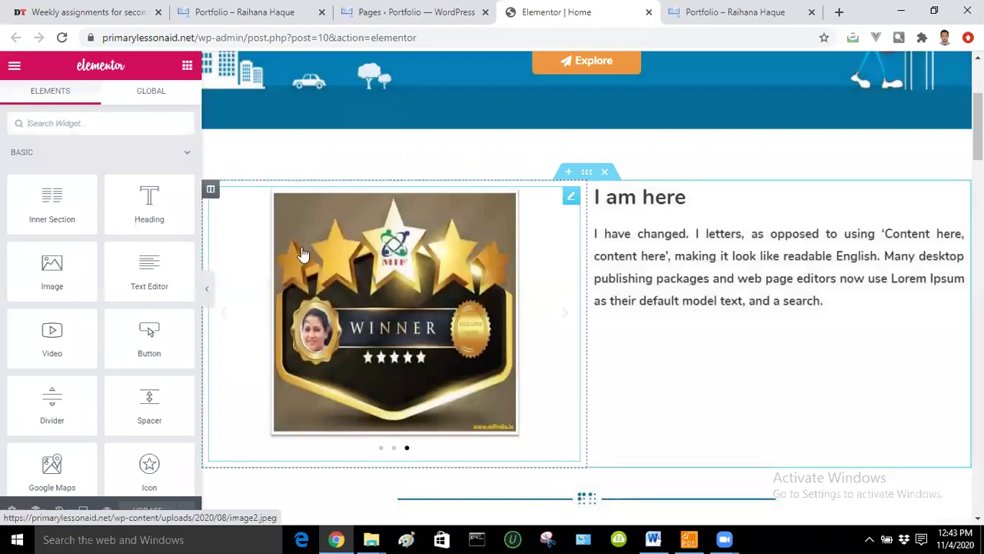
{"action": "scroll", "coordinate": [978, 123], "scroll_direction": "up", "scroll_amount": 2}
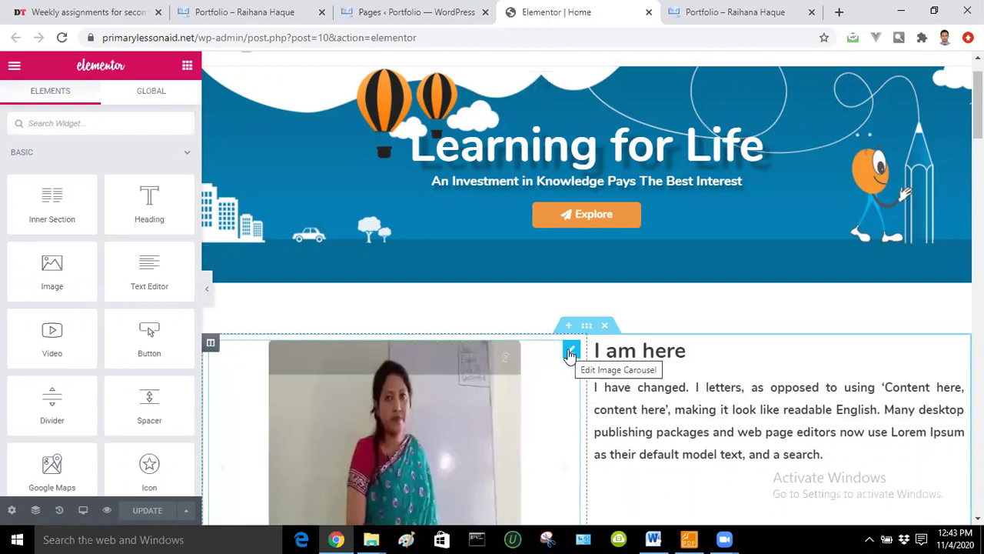
{"action": "left_click", "coordinate": [570, 352]}
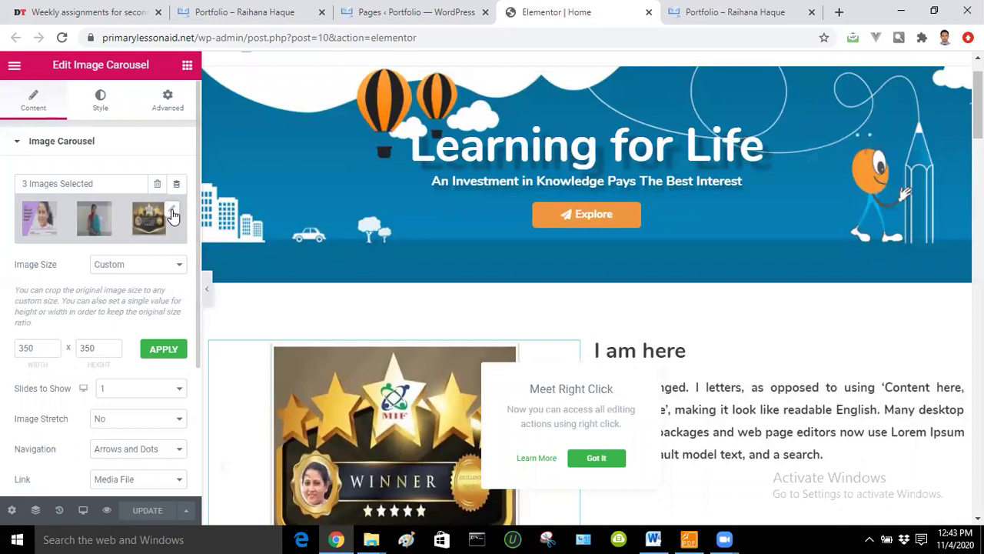
{"action": "left_click", "coordinate": [173, 217]}
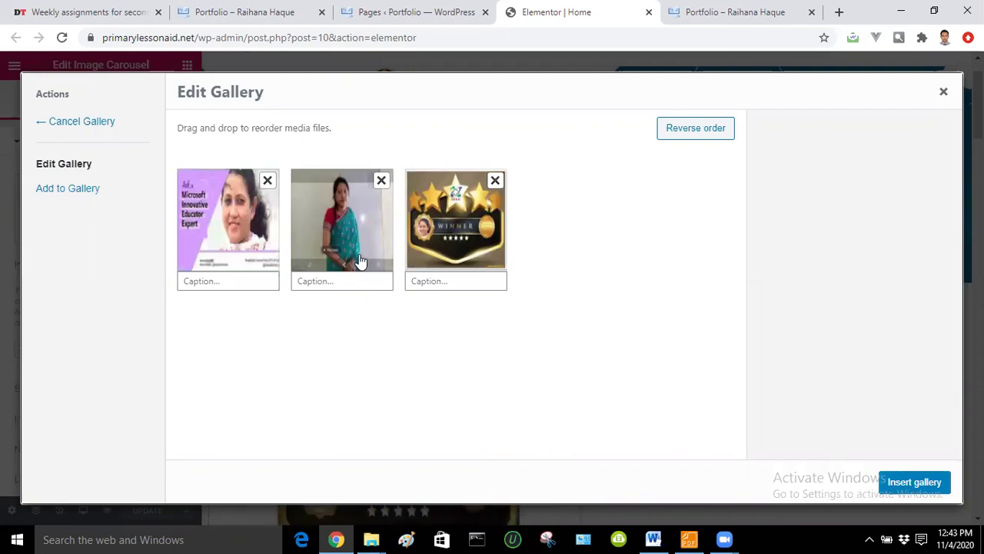
{"action": "left_click_drag", "start_coordinate": [360, 261], "coordinate": [242, 257]}
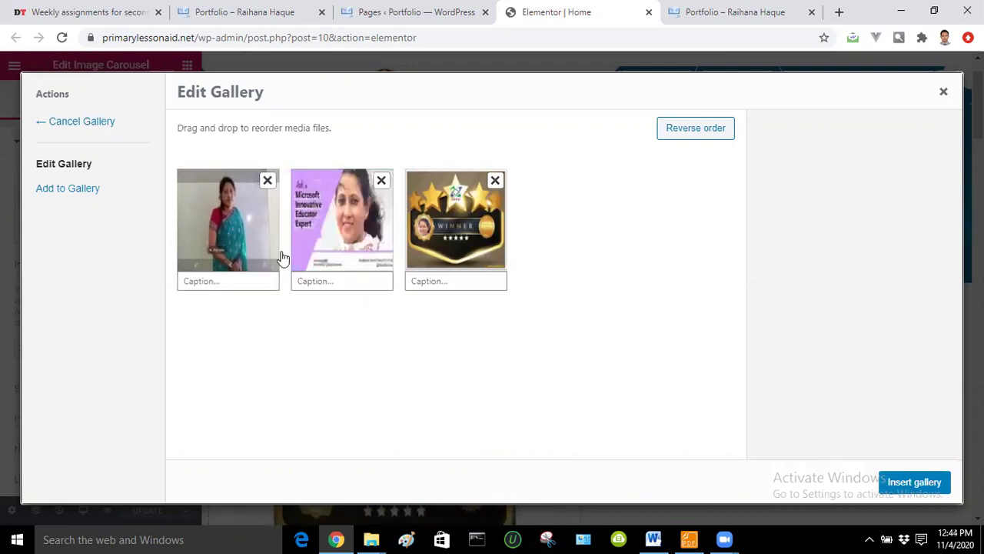
{"action": "left_click_drag", "start_coordinate": [326, 262], "coordinate": [366, 262]}
- Upload 66.jpg from the img folder into the carousel's gallery, insert the gallery and update the page
{"action": "left_click", "coordinate": [79, 192]}
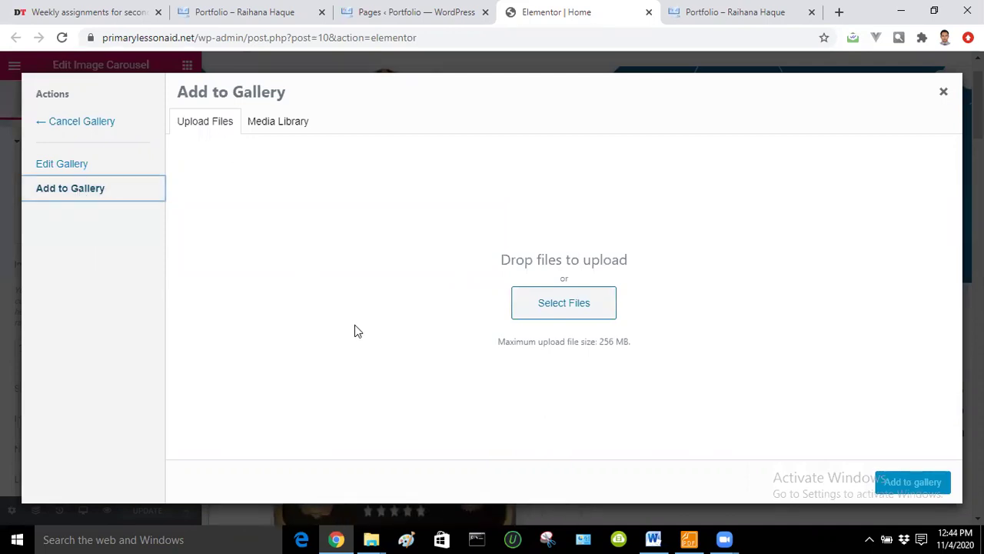
{"action": "left_click", "coordinate": [566, 313]}
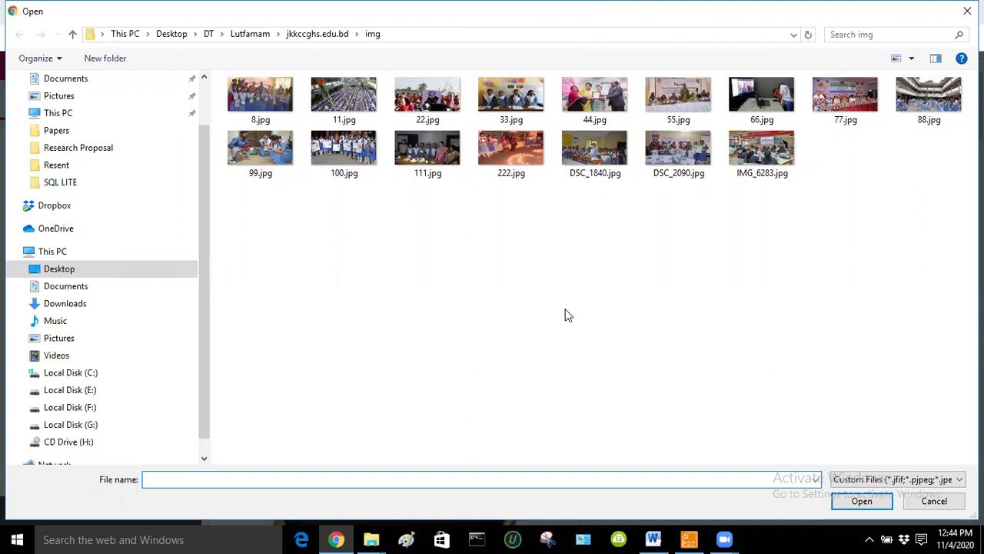
{"action": "double_click", "coordinate": [755, 93]}
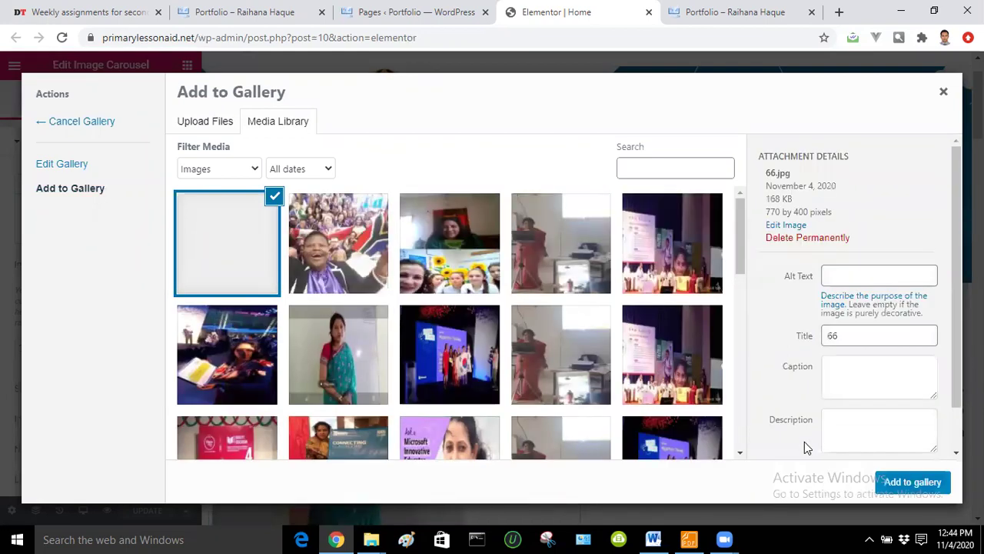
{"action": "left_click", "coordinate": [907, 484]}
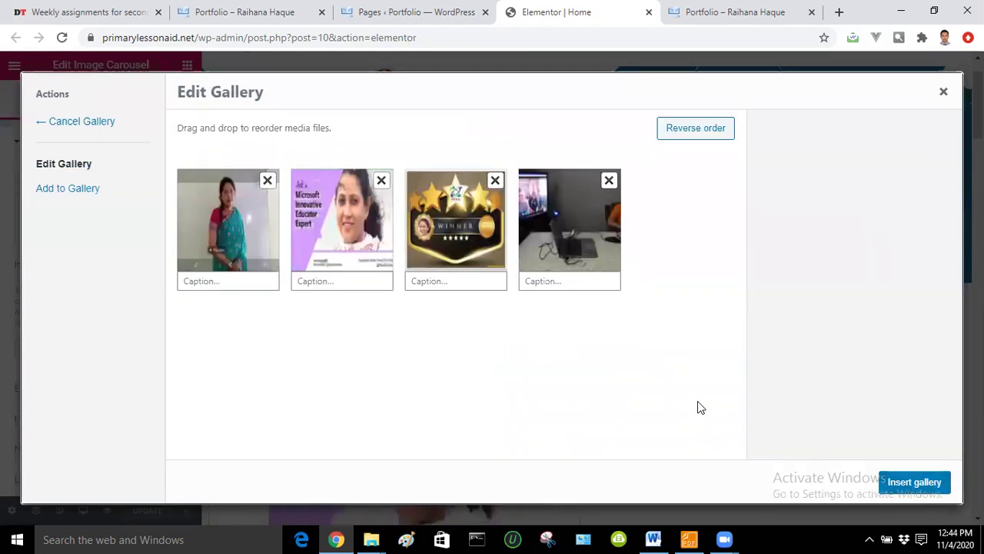
{"action": "left_click", "coordinate": [898, 482]}
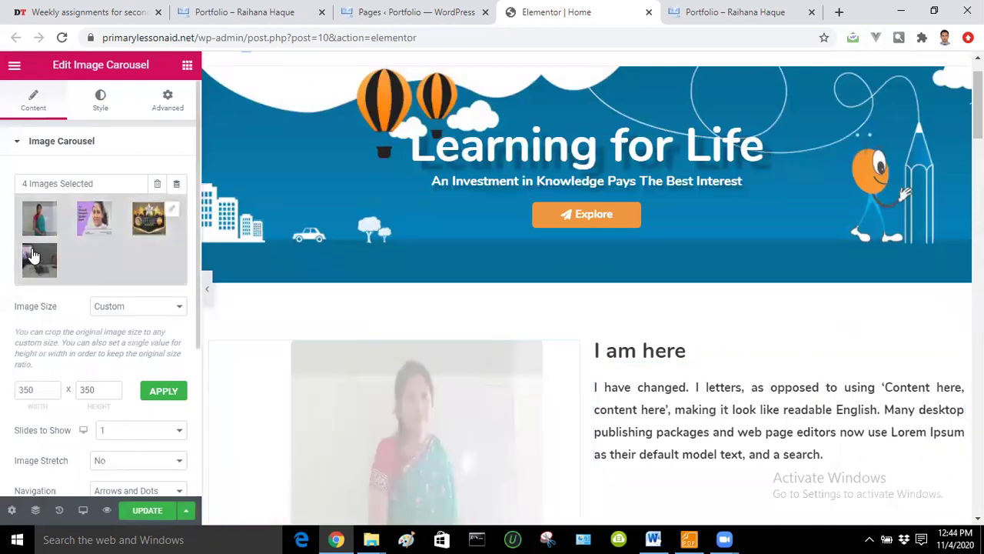
{"action": "left_click", "coordinate": [152, 513]}
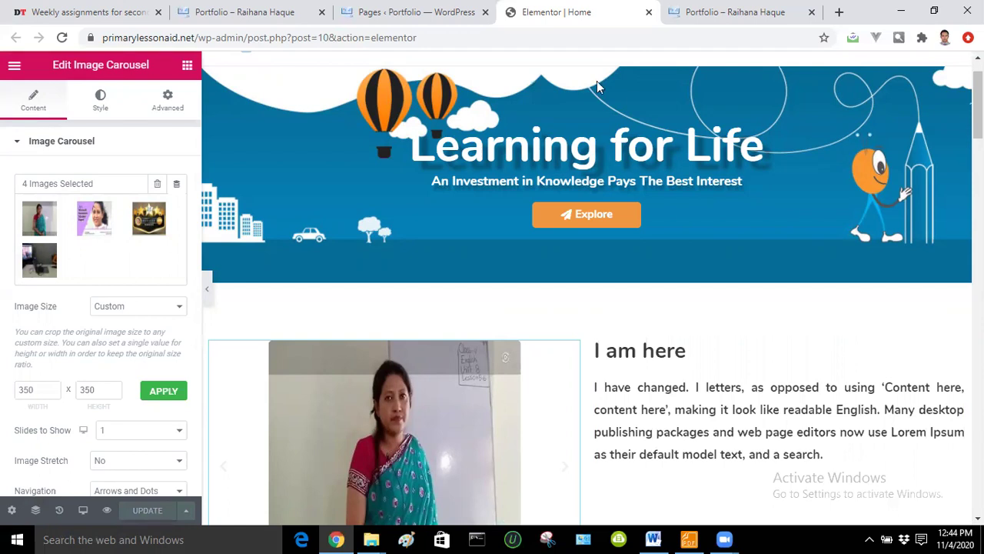
- Reload the live home page, view each image of the carousel beside "I am here", and return to the Elementor editor
{"action": "left_click", "coordinate": [771, 12]}
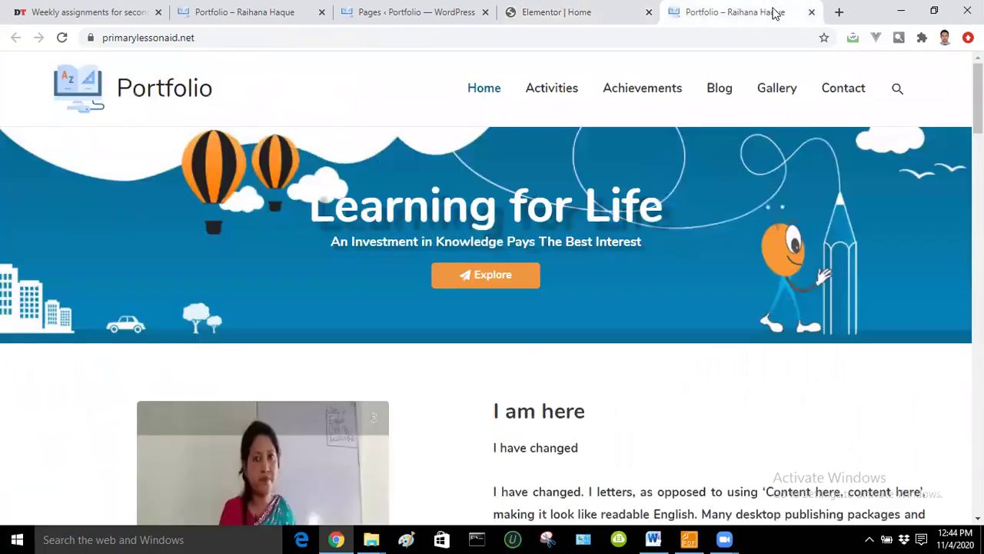
{"action": "left_click", "coordinate": [62, 37]}
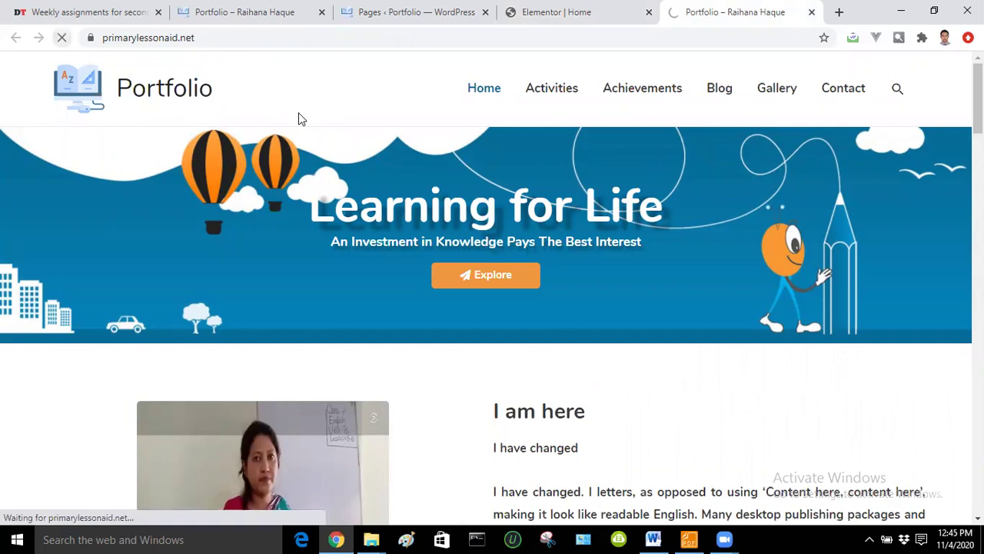
{"action": "scroll", "coordinate": [492, 287], "scroll_direction": "down", "scroll_amount": 3}
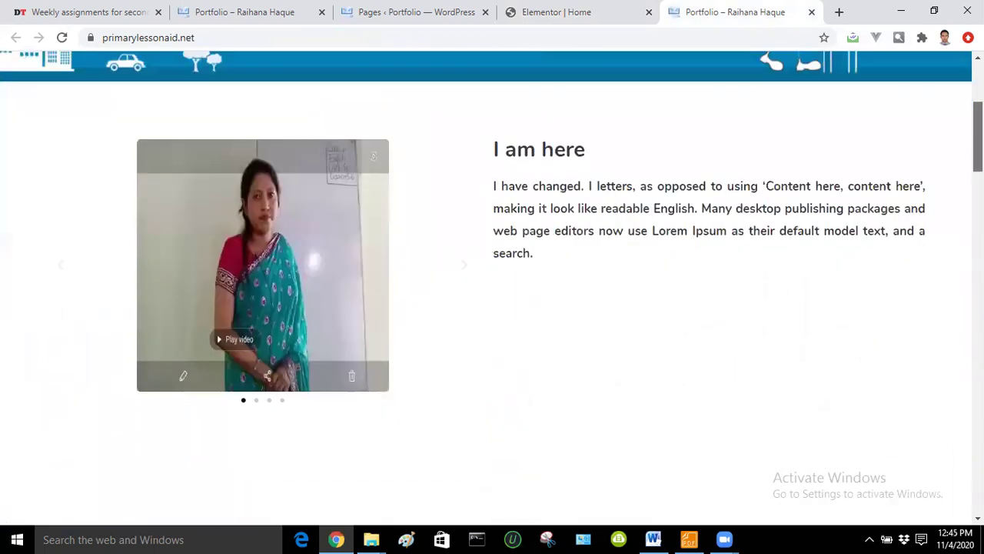
{"action": "left_click", "coordinate": [256, 397]}
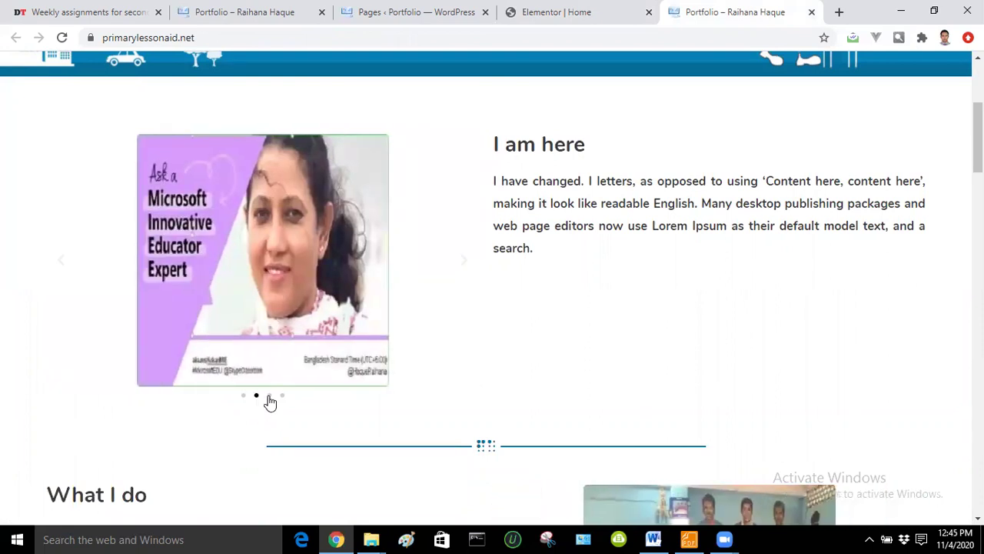
{"action": "left_click", "coordinate": [269, 396]}
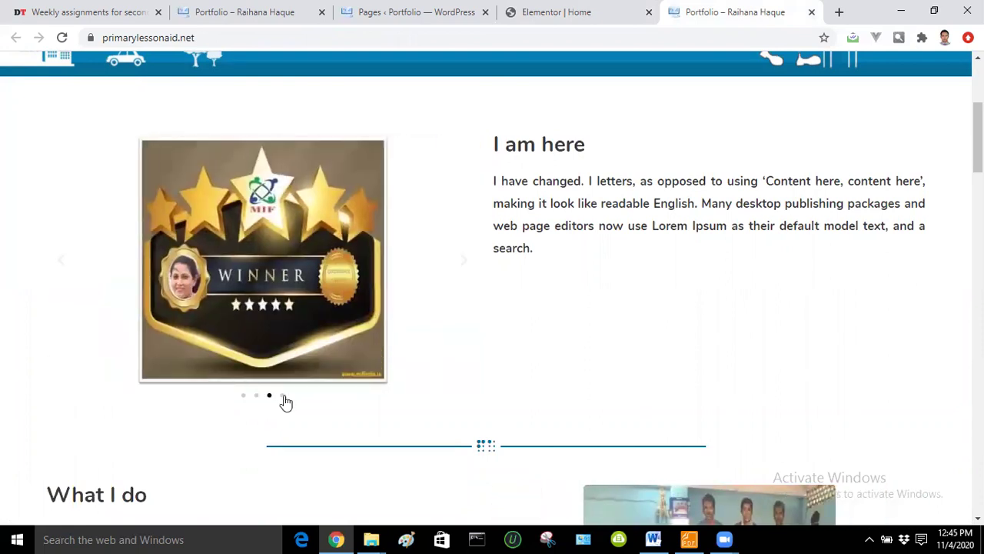
{"action": "left_click", "coordinate": [283, 397]}
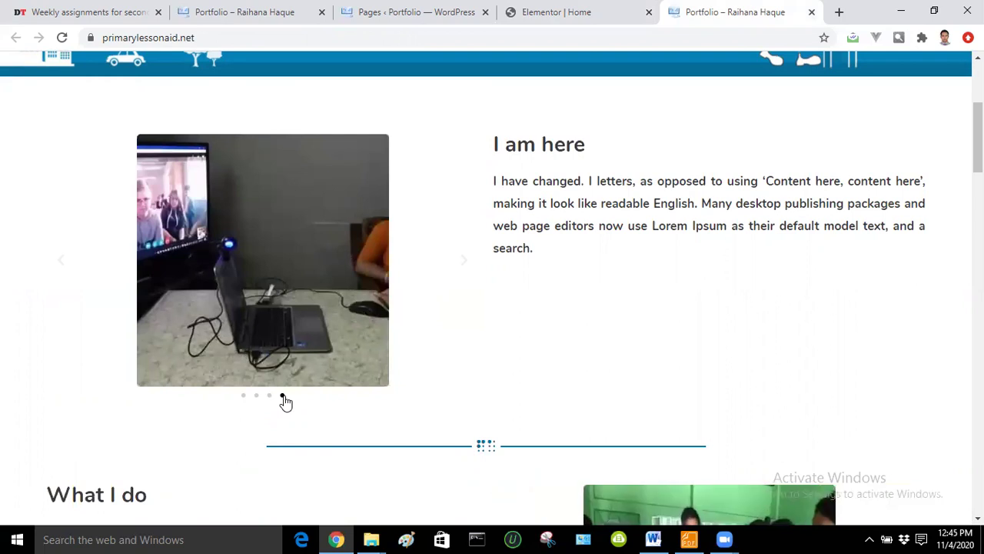
{"action": "left_click", "coordinate": [542, 14]}
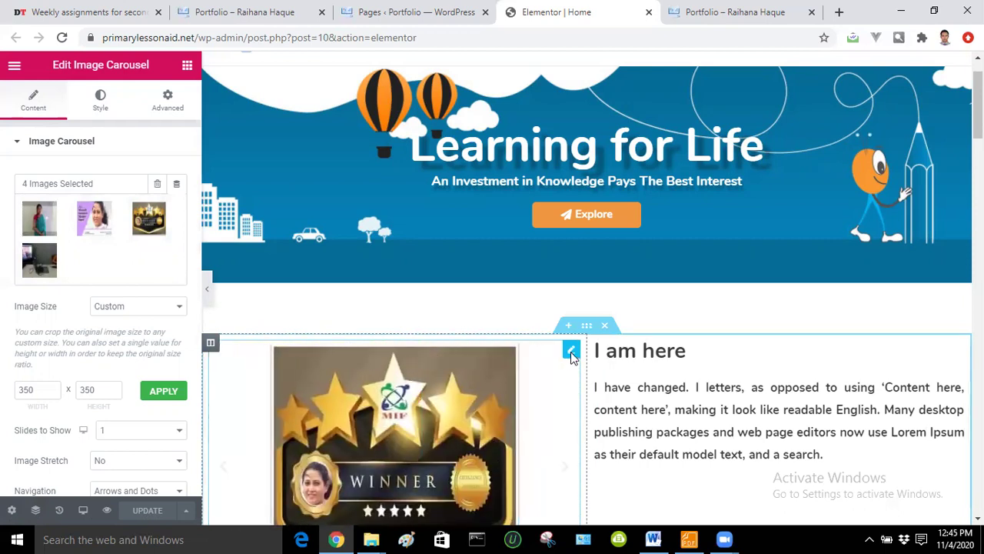
- Try to replace the carousel's laptop image with 400-12-2.jpg from the media library, and close the gallery without inserting it
{"action": "left_click", "coordinate": [571, 352]}
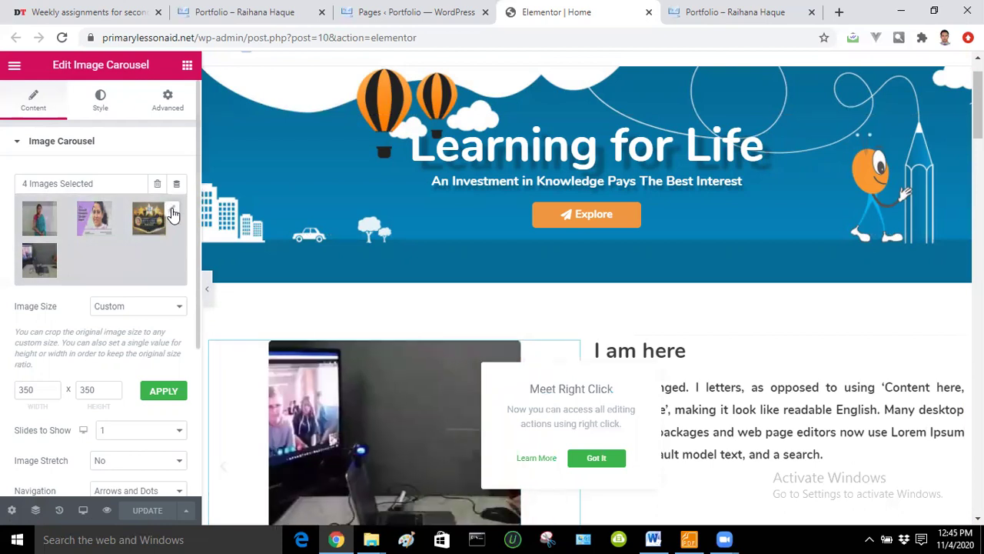
{"action": "left_click", "coordinate": [172, 213]}
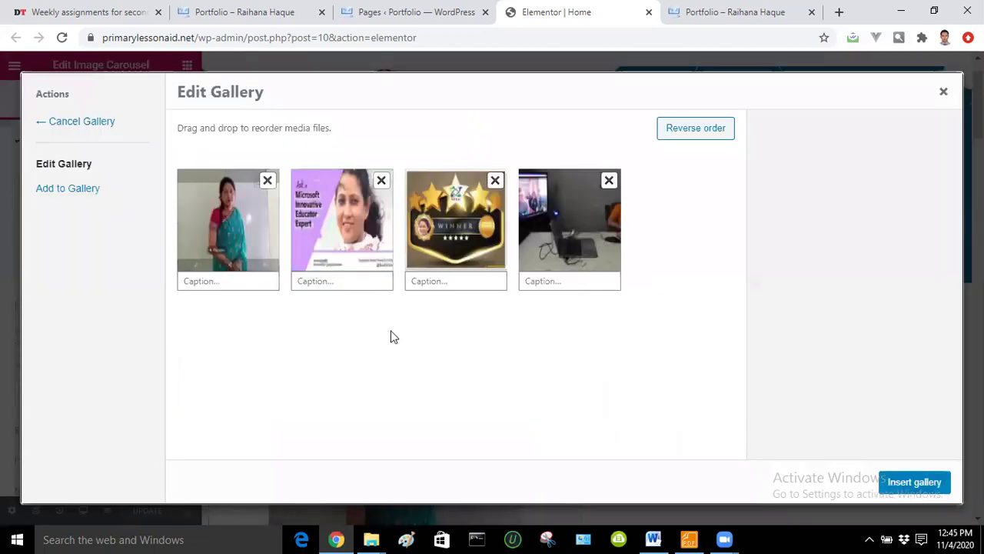
{"action": "left_click", "coordinate": [608, 180]}
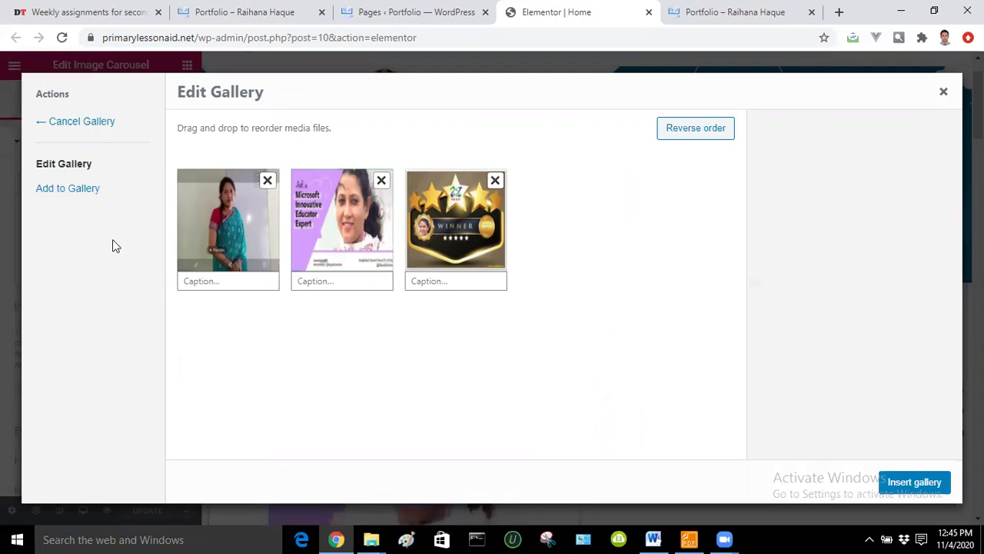
{"action": "left_click", "coordinate": [90, 192]}
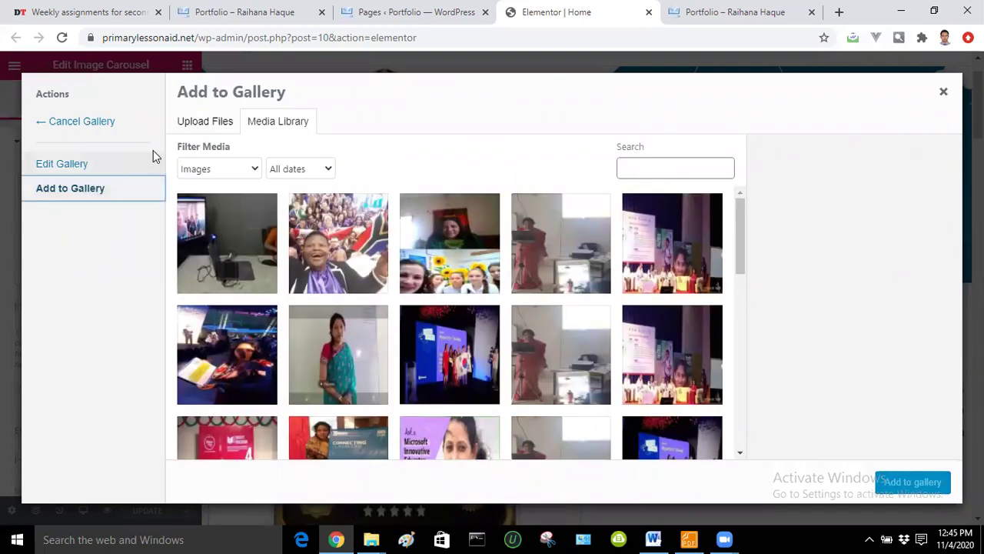
{"action": "left_click", "coordinate": [206, 125]}
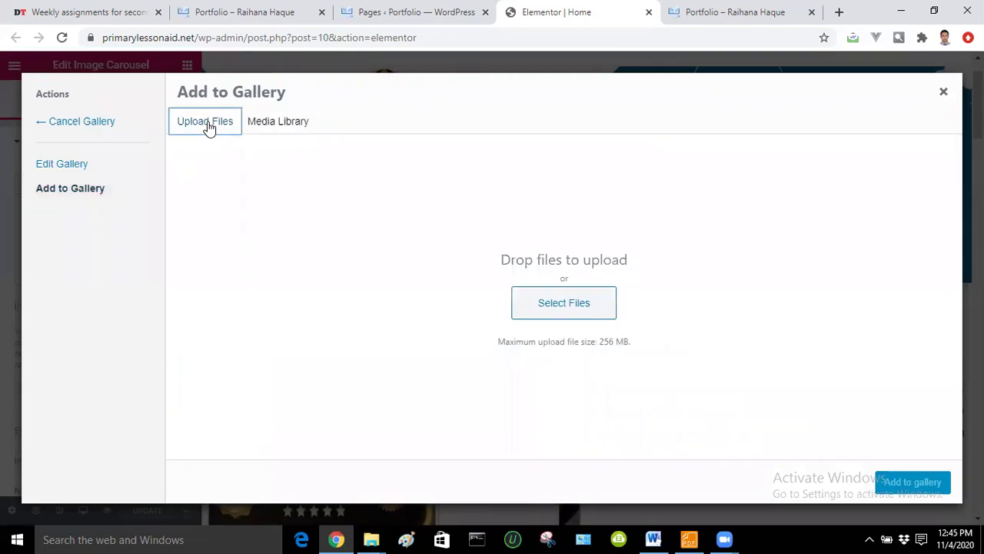
{"action": "left_click", "coordinate": [266, 123]}
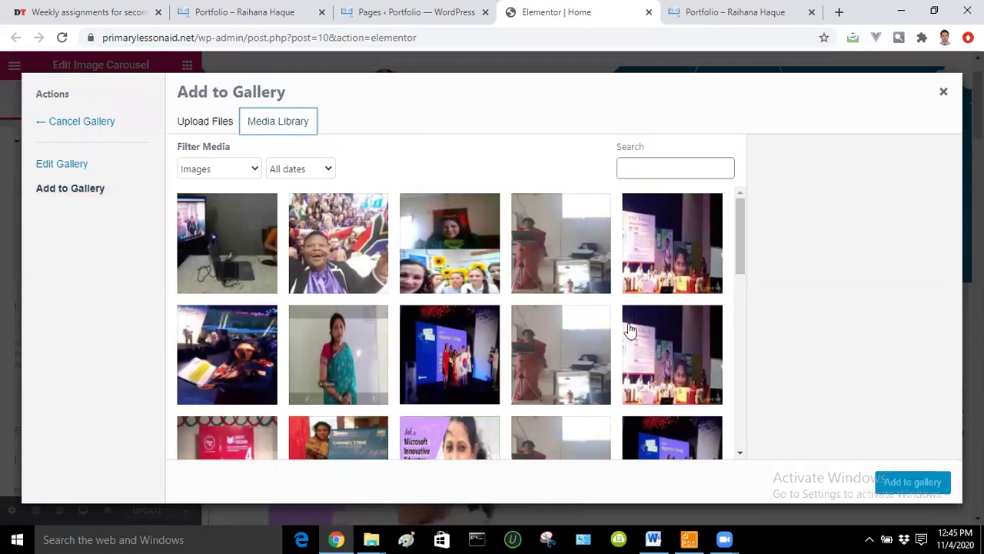
{"action": "left_click", "coordinate": [656, 281]}
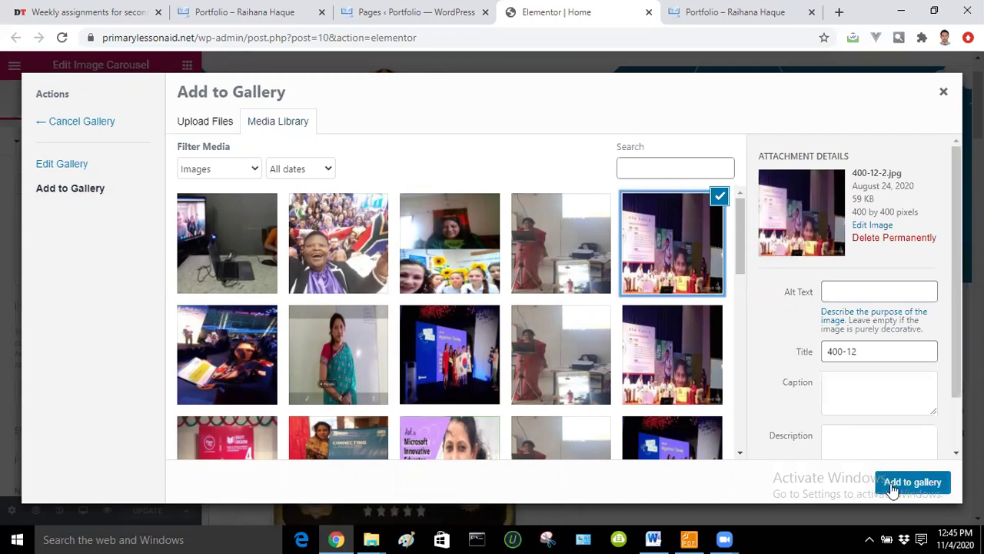
{"action": "left_click", "coordinate": [944, 94]}
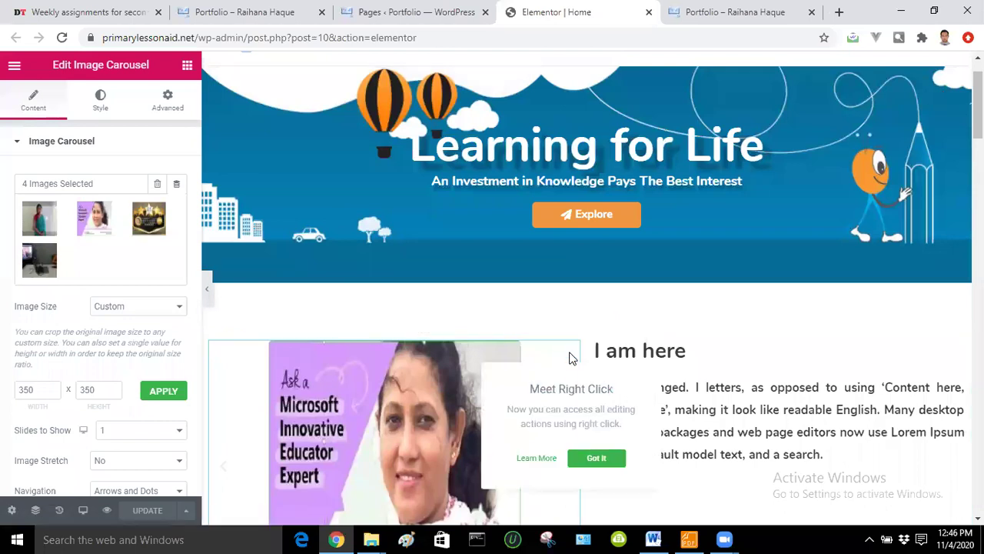
- Remove the fourth and first images from the carousel's gallery, insert the gallery and update the page
{"action": "left_click", "coordinate": [172, 209]}
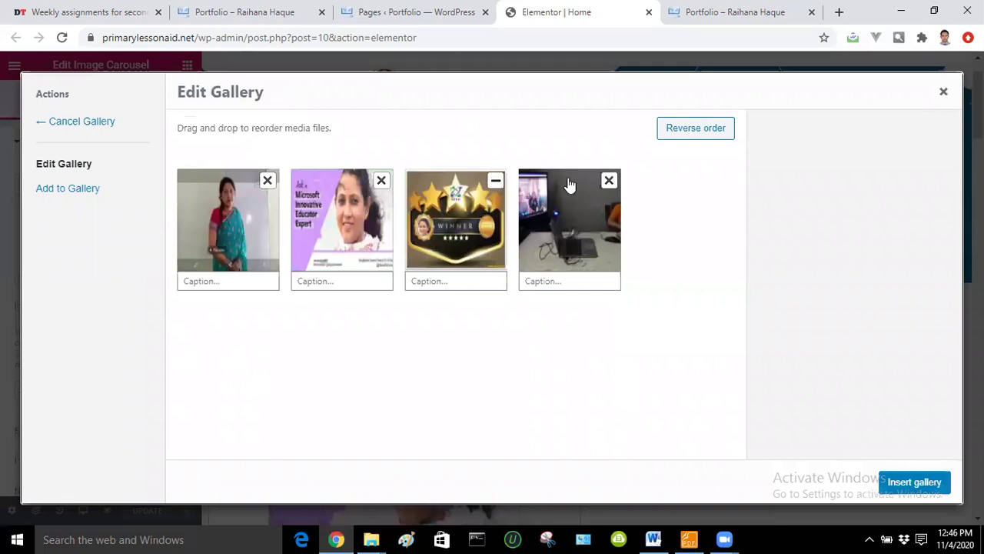
{"action": "left_click", "coordinate": [607, 182]}
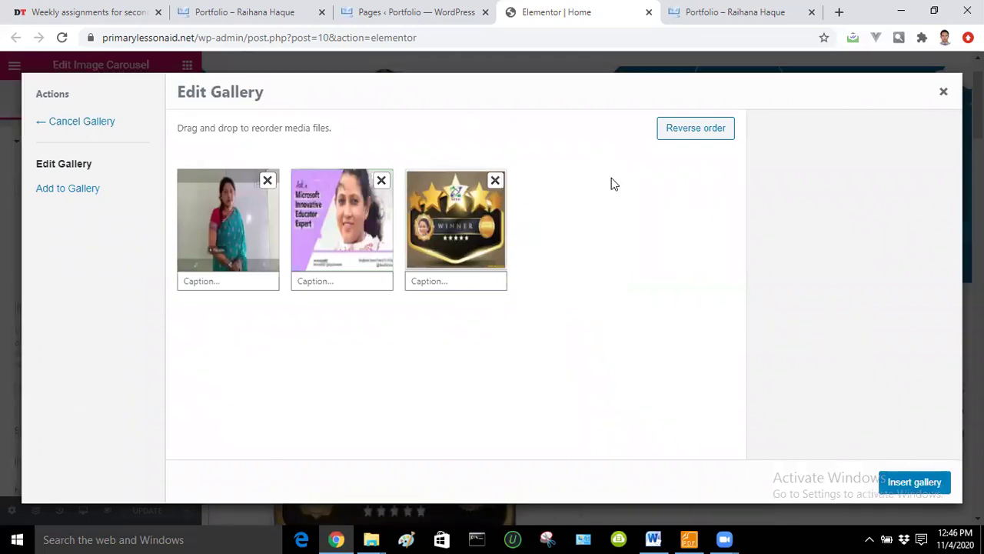
{"action": "left_click", "coordinate": [267, 182]}
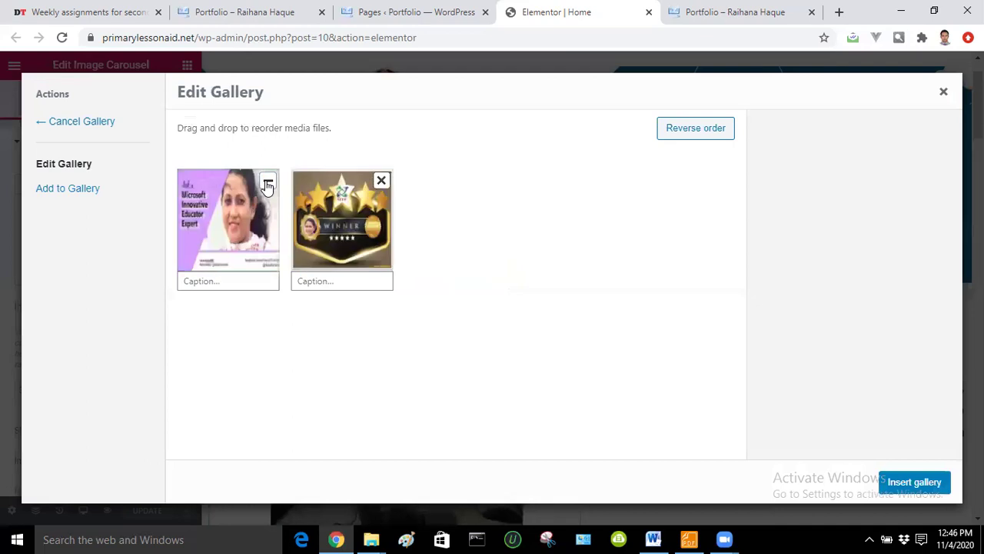
{"action": "left_click", "coordinate": [908, 481]}
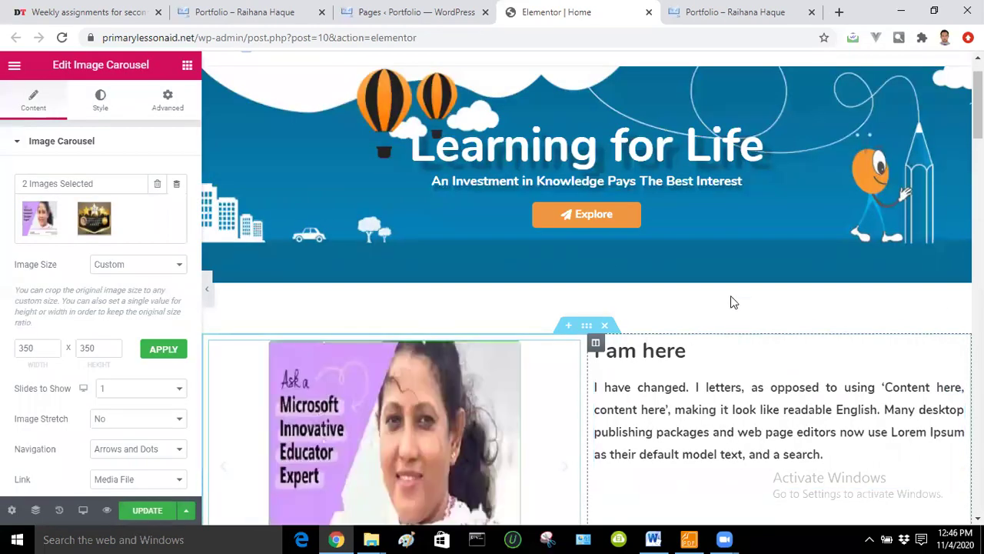
{"action": "left_click", "coordinate": [138, 514]}
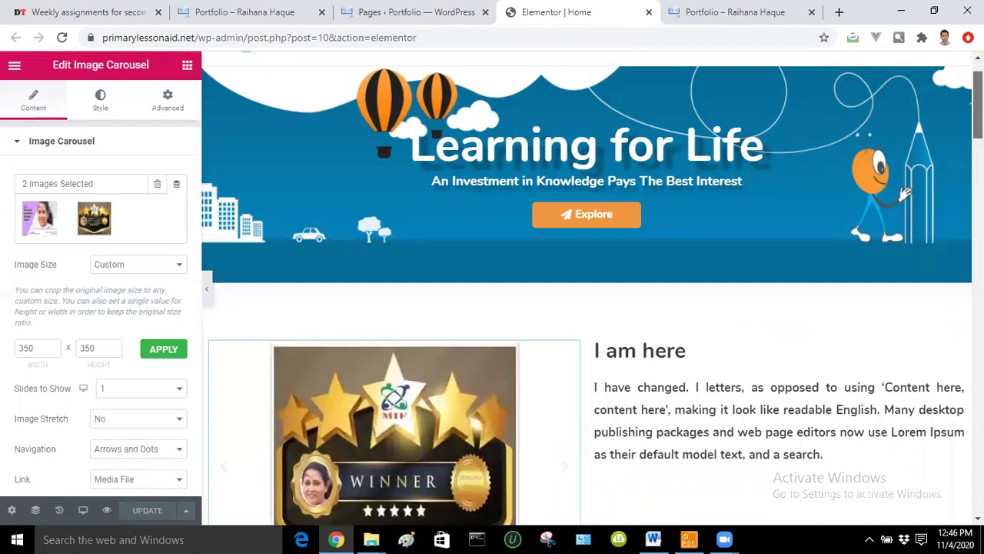
- Open the "What I do" heading's title and the paragraph below it for editing
{"action": "scroll", "coordinate": [373, 304], "scroll_direction": "down", "scroll_amount": 5}
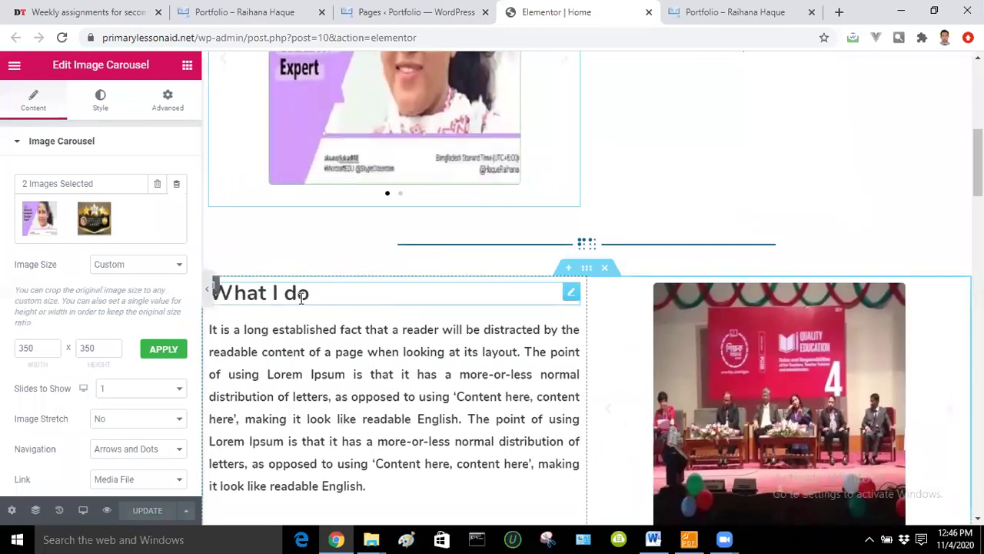
{"action": "left_click", "coordinate": [571, 295]}
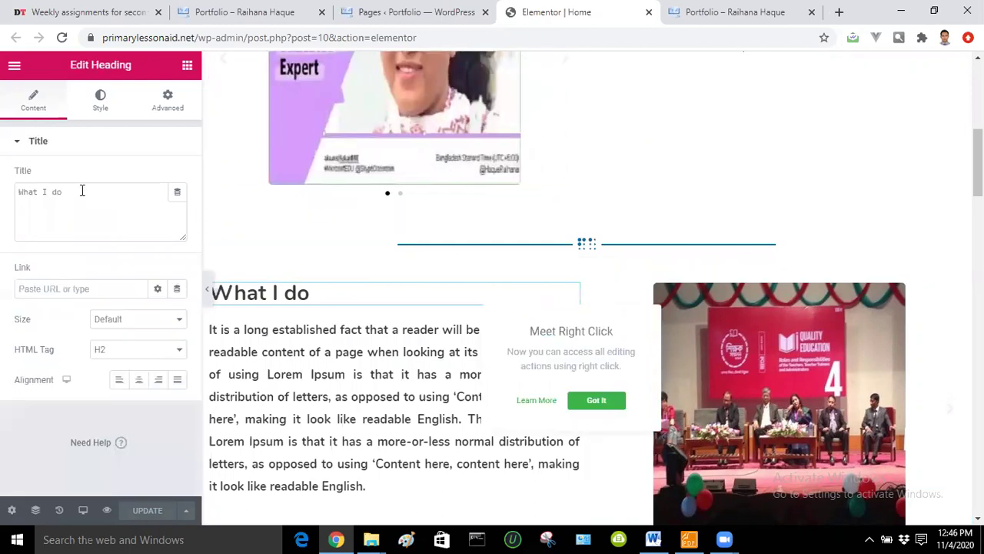
{"action": "left_click", "coordinate": [77, 191]}
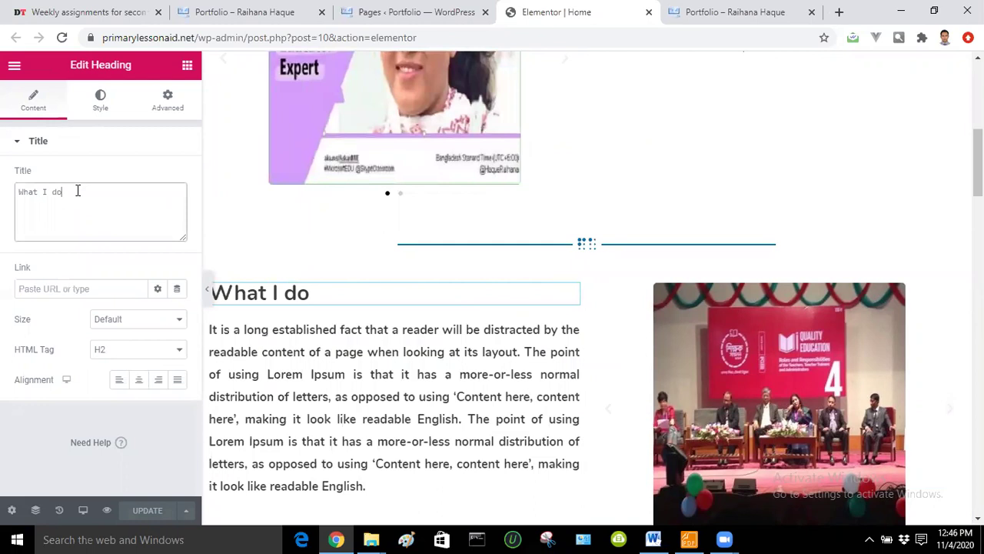
{"action": "left_click", "coordinate": [357, 376]}
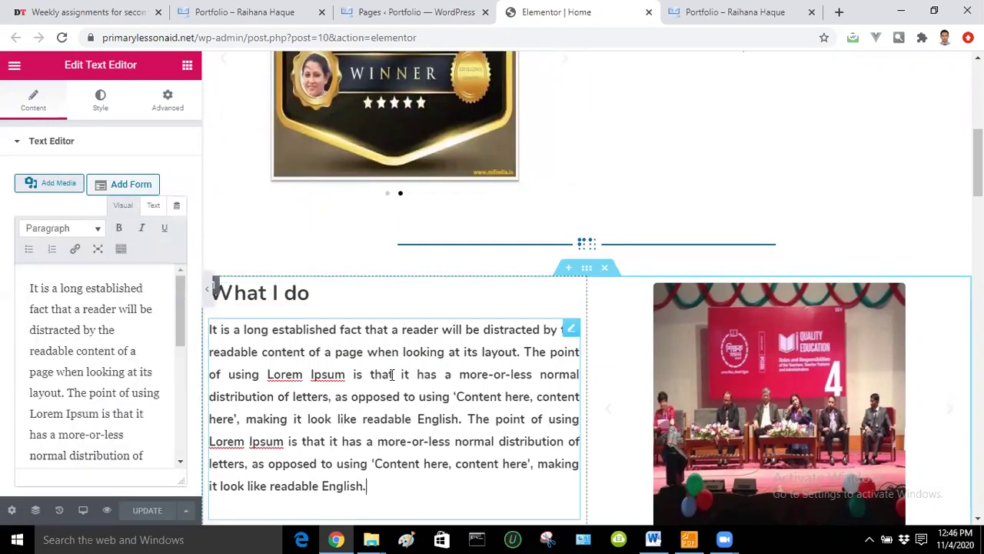
{"action": "left_click", "coordinate": [570, 330]}
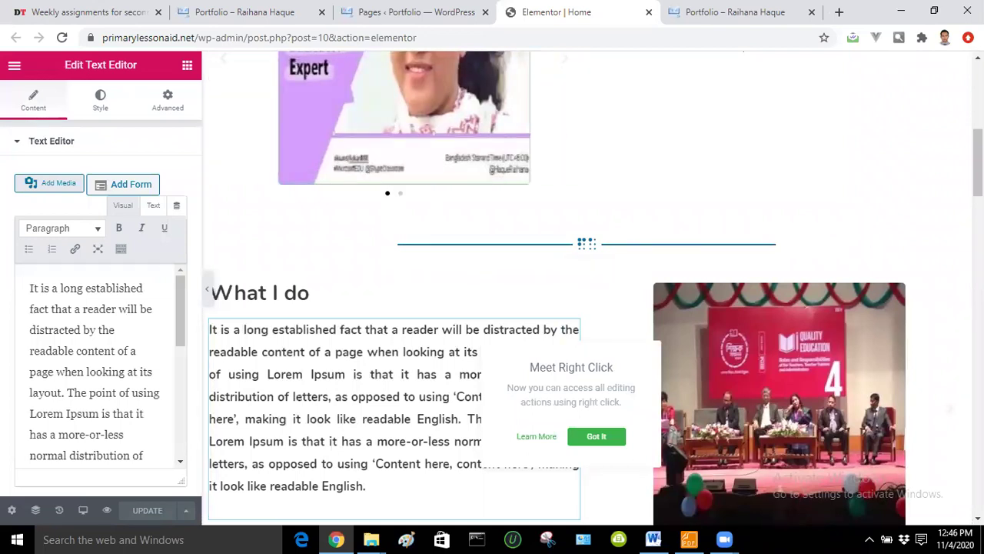
- Remove the second image from the carousel beside "What I do", insert the gallery and update the page
{"action": "scroll", "coordinate": [570, 336], "scroll_direction": "down", "scroll_amount": 2}
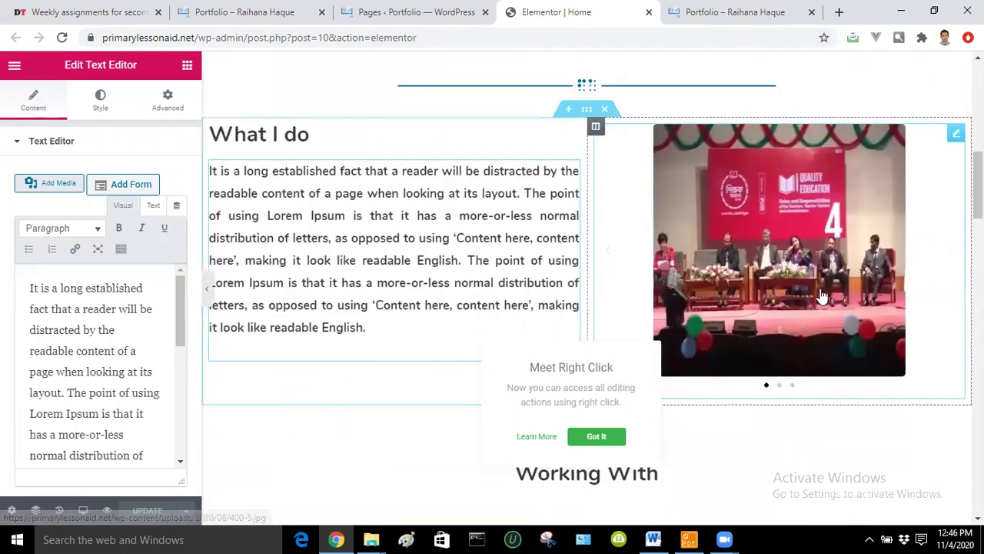
{"action": "left_click", "coordinate": [955, 137]}
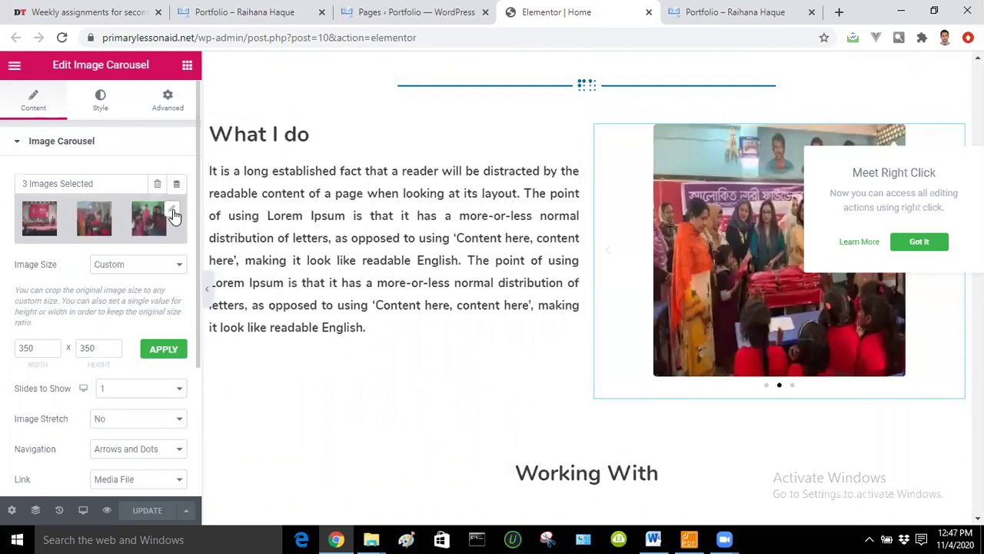
{"action": "left_click", "coordinate": [173, 212]}
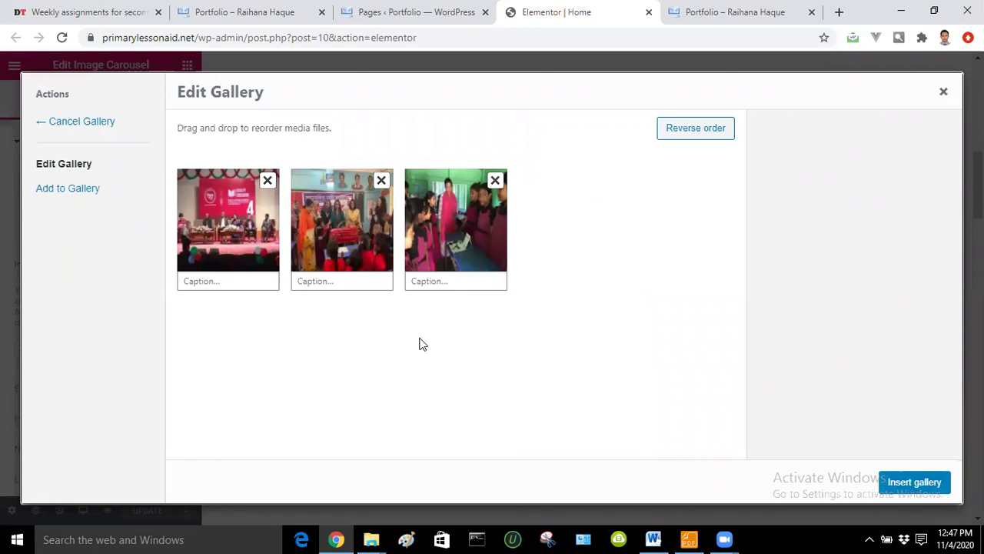
{"action": "left_click", "coordinate": [382, 181]}
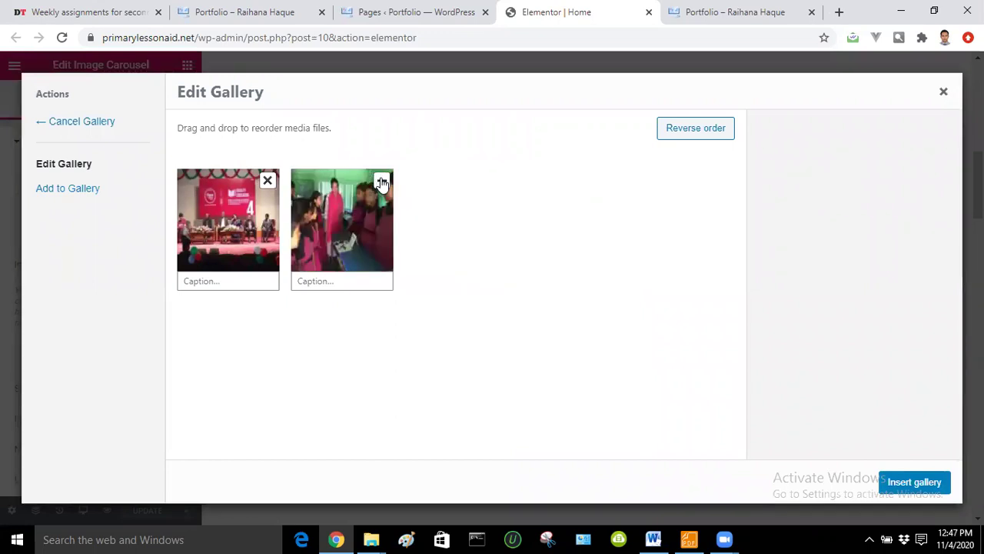
{"action": "left_click", "coordinate": [939, 484]}
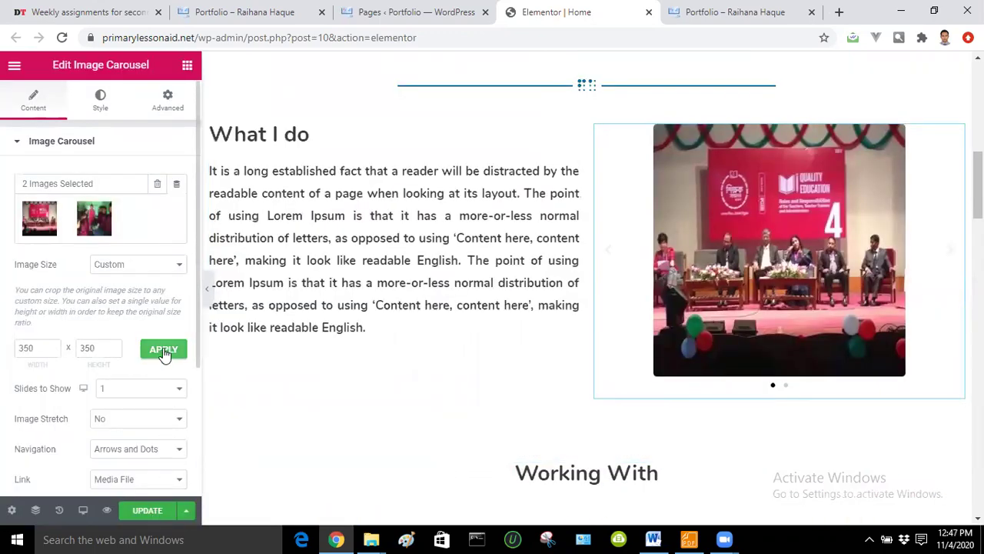
{"action": "left_click", "coordinate": [148, 511]}
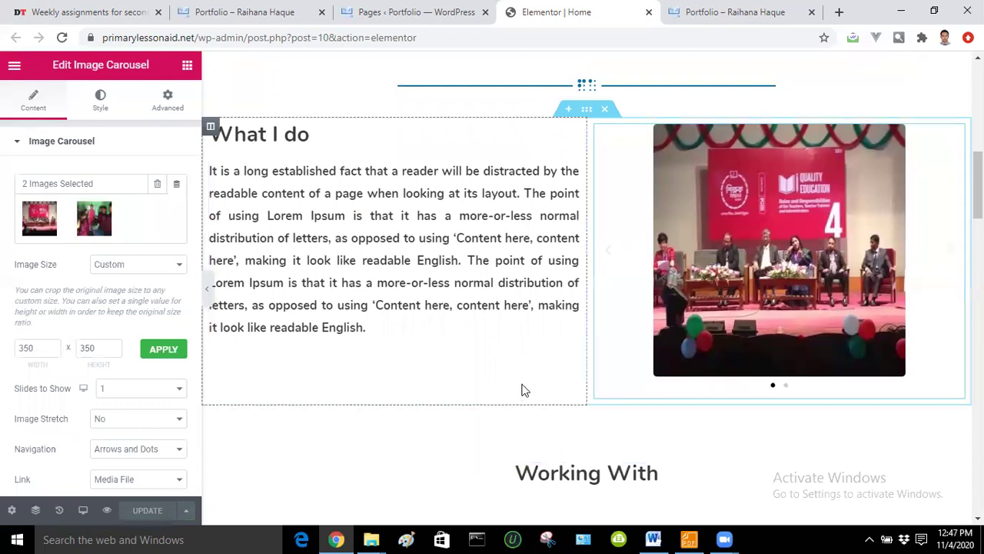
- View the site's list of pages in the WordPress dashboard and return to the Elementor editor
{"action": "scroll", "coordinate": [589, 288], "scroll_direction": "down", "scroll_amount": 4}
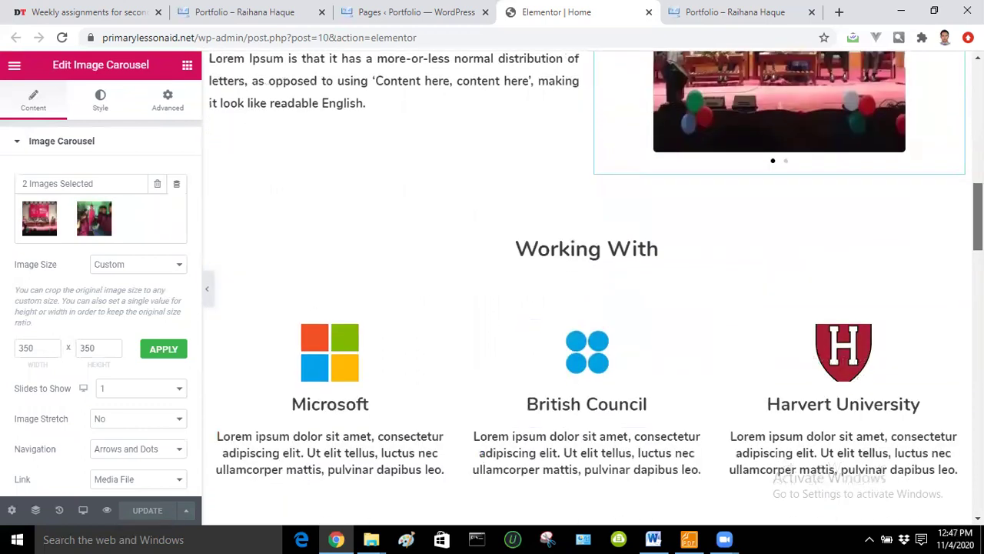
{"action": "left_click", "coordinate": [436, 17]}
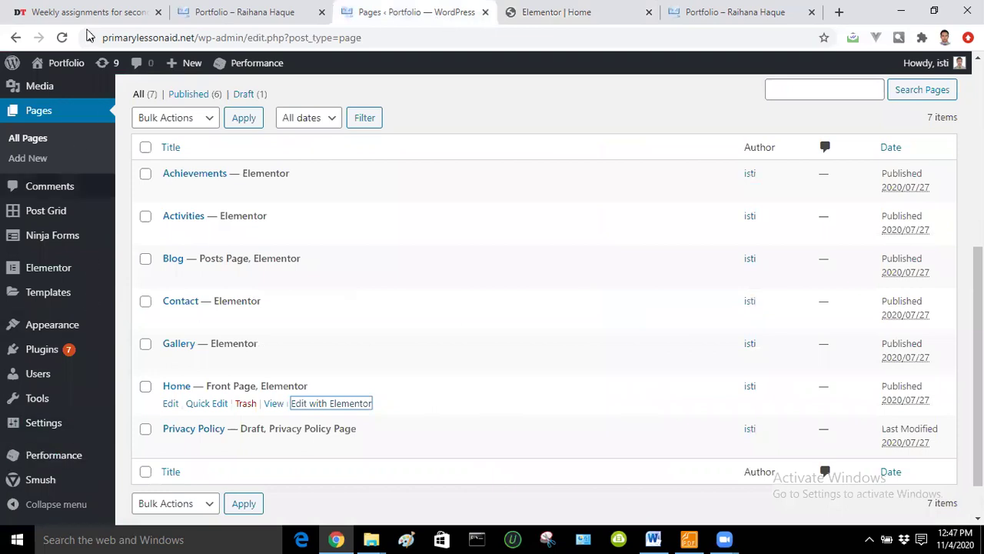
{"action": "mouse_move", "coordinate": [54, 351]}
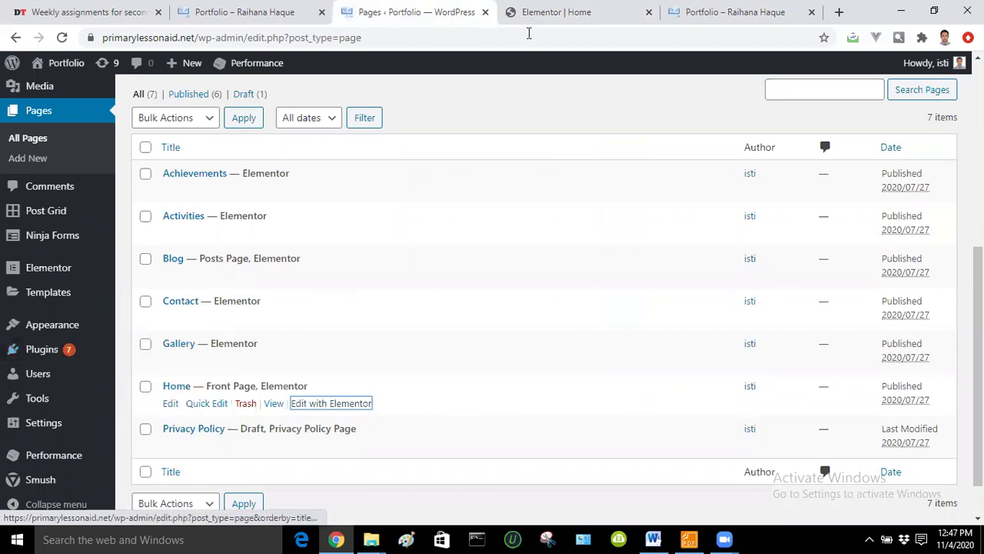
{"action": "left_click", "coordinate": [576, 11]}
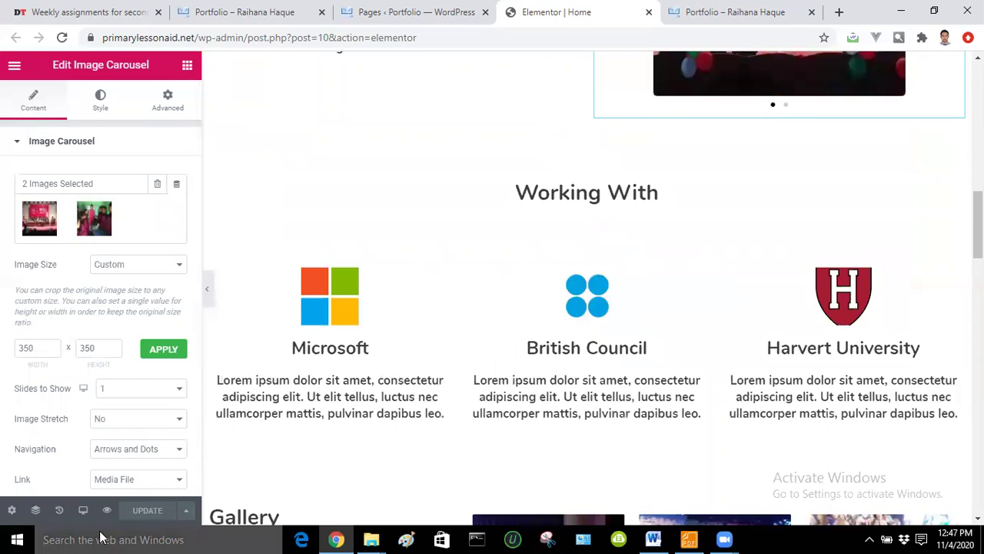
- Examine the Microsoft logo's image settings and media library under "Working With" without replacing it, and open the text below the logo
{"action": "scroll", "coordinate": [392, 325], "scroll_direction": "down", "scroll_amount": 1}
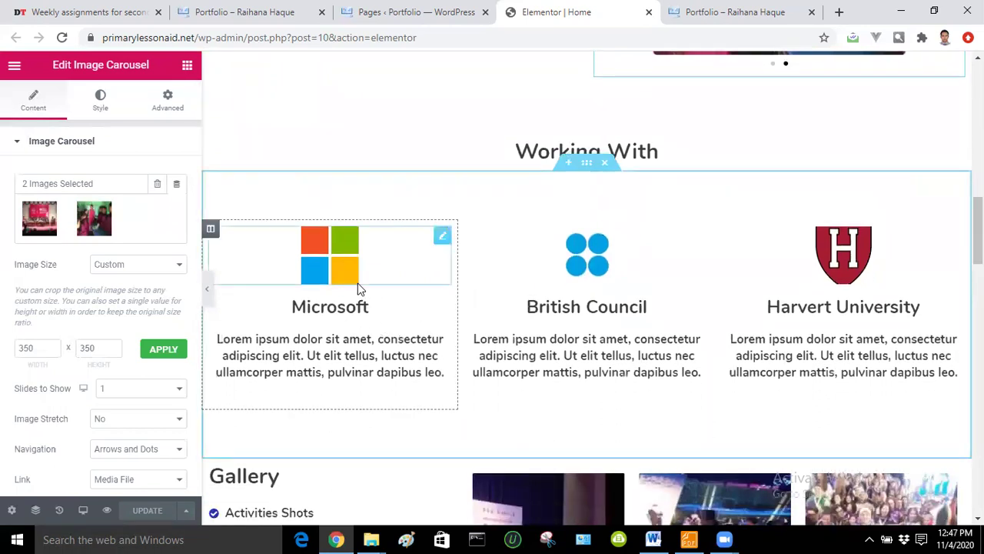
{"action": "left_click", "coordinate": [442, 237]}
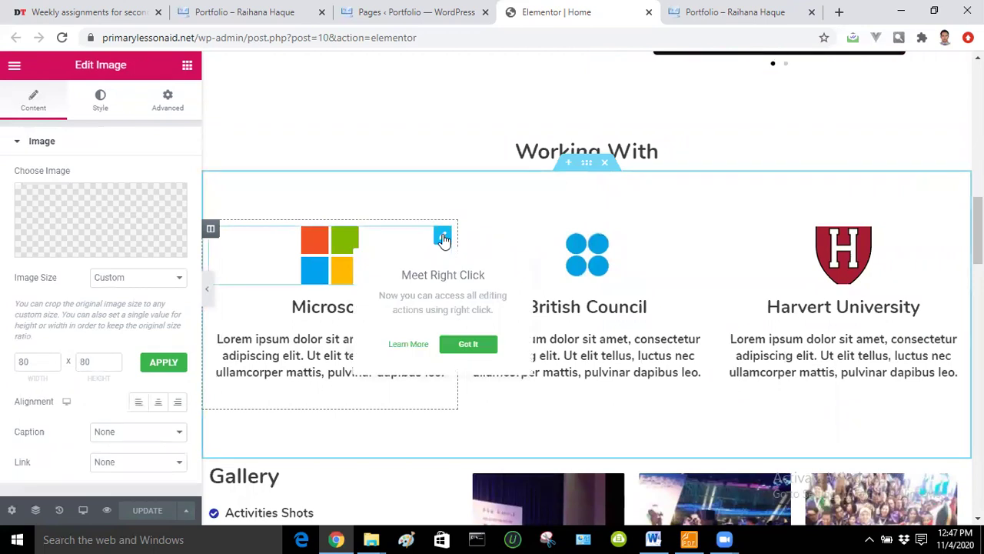
{"action": "mouse_move", "coordinate": [145, 239]}
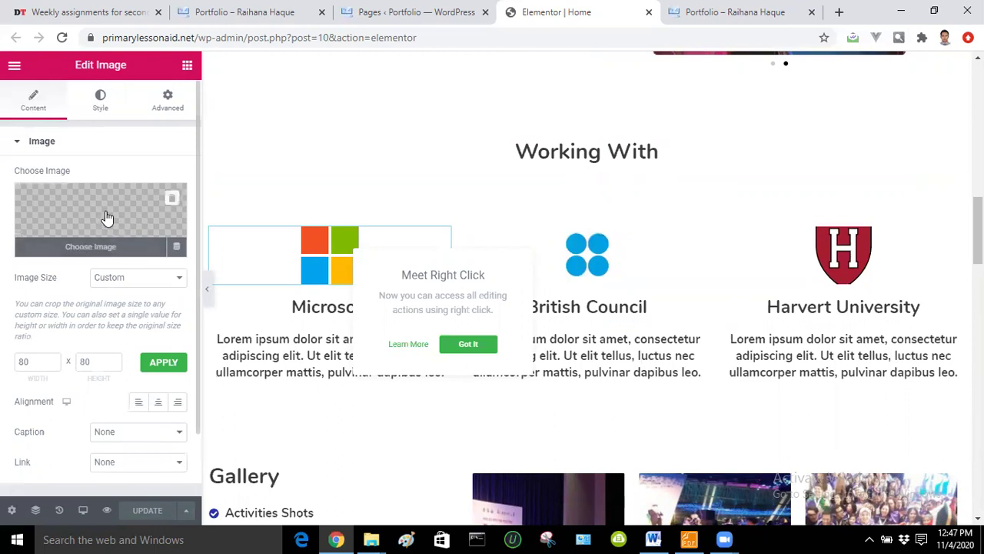
{"action": "left_click", "coordinate": [102, 248]}
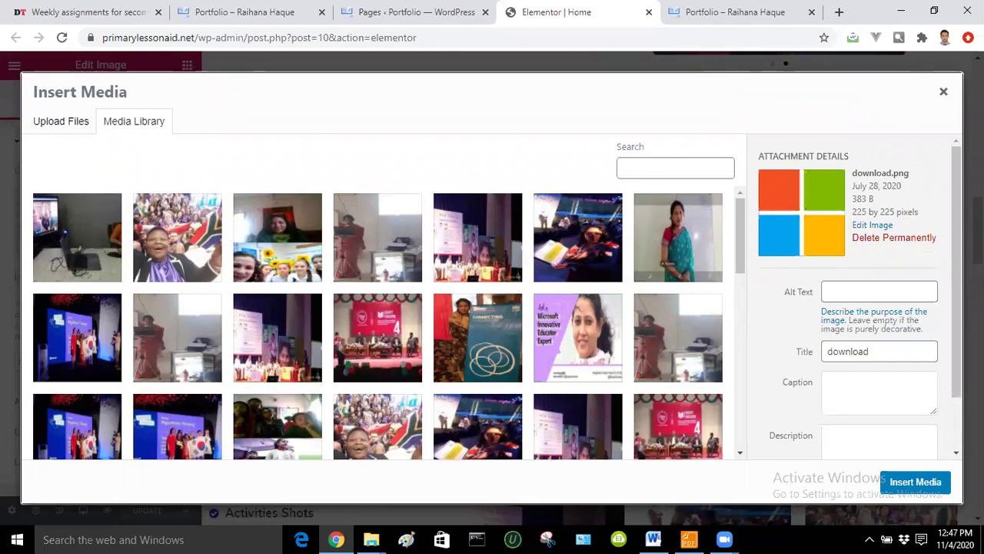
{"action": "left_click", "coordinate": [942, 91]}
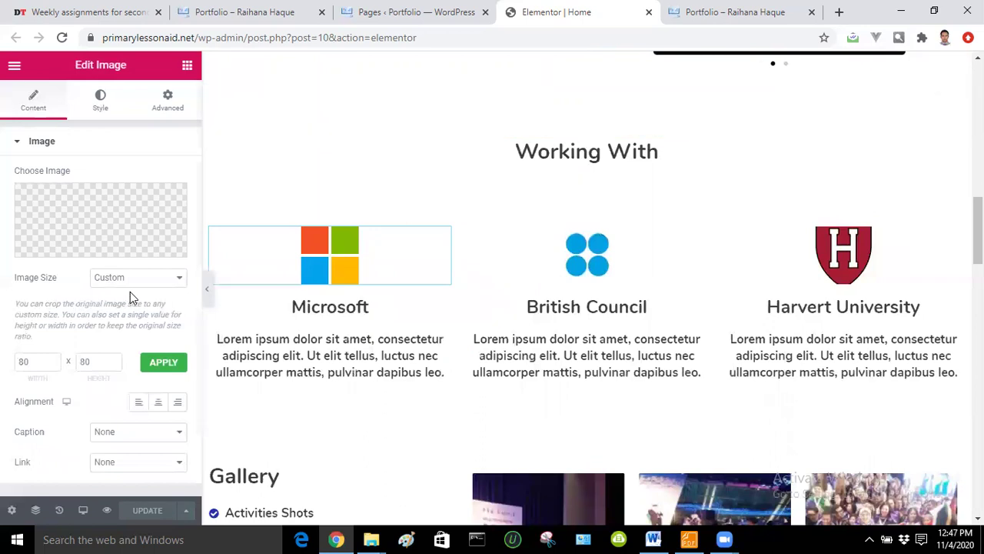
{"action": "left_click", "coordinate": [442, 238]}
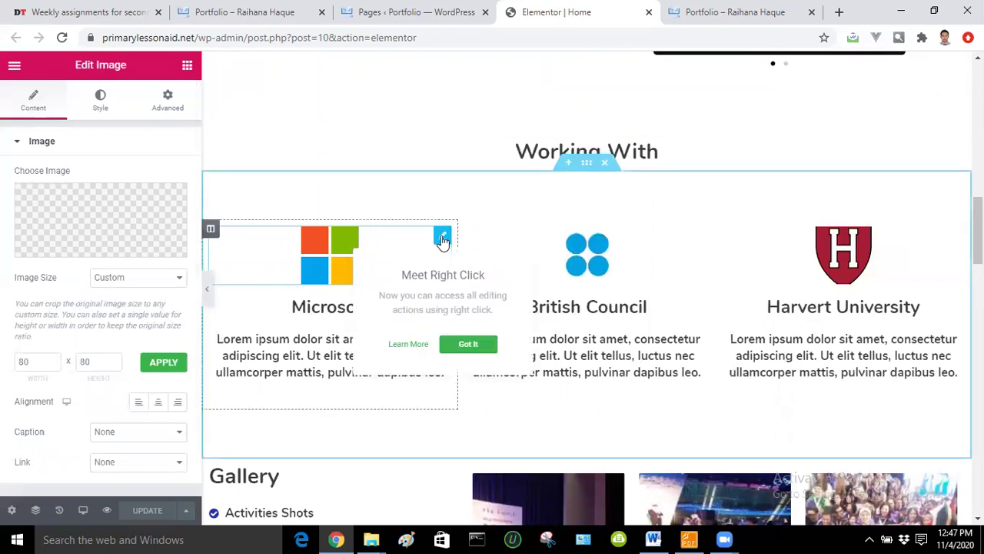
{"action": "mouse_move", "coordinate": [99, 222]}
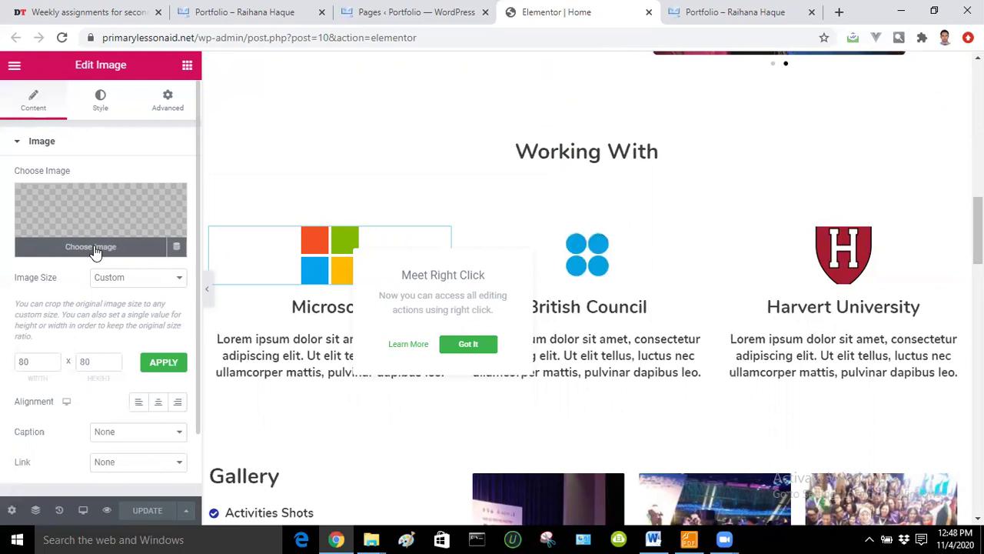
{"action": "left_click", "coordinate": [257, 366]}
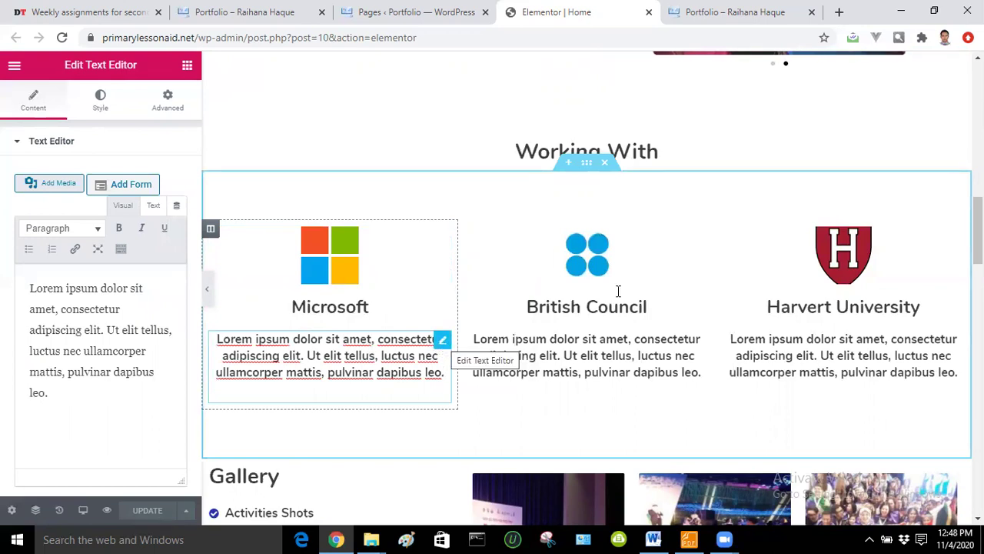
- Open the settings of the Gallery section's images and the text of its "Activities Shots" list item
{"action": "scroll", "coordinate": [588, 308], "scroll_direction": "down", "scroll_amount": 2}
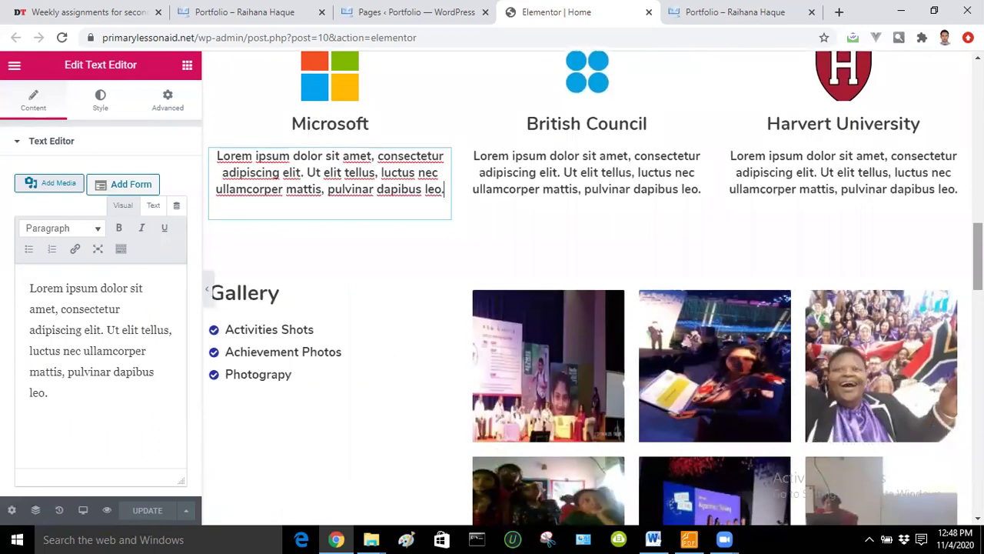
{"action": "left_click", "coordinate": [955, 296]}
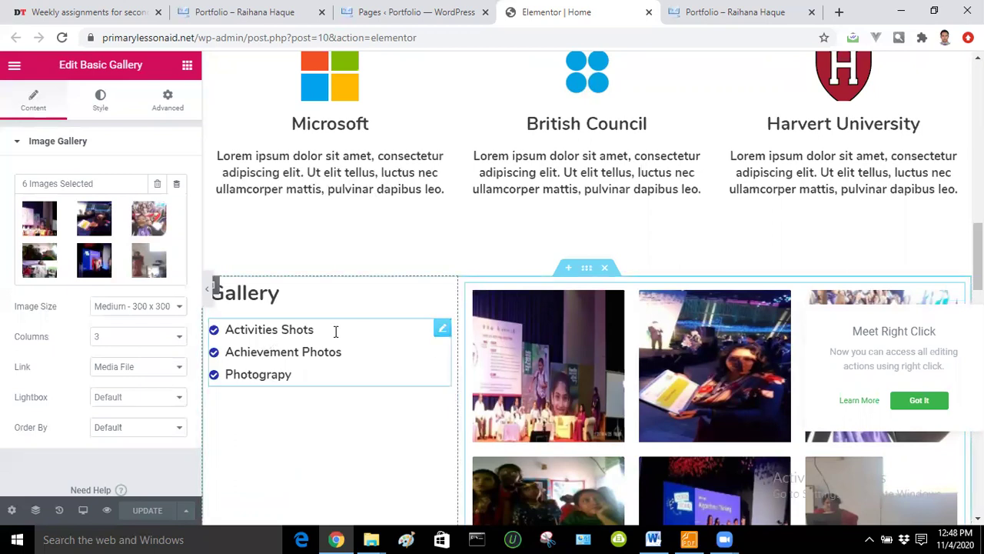
{"action": "left_click", "coordinate": [443, 329]}
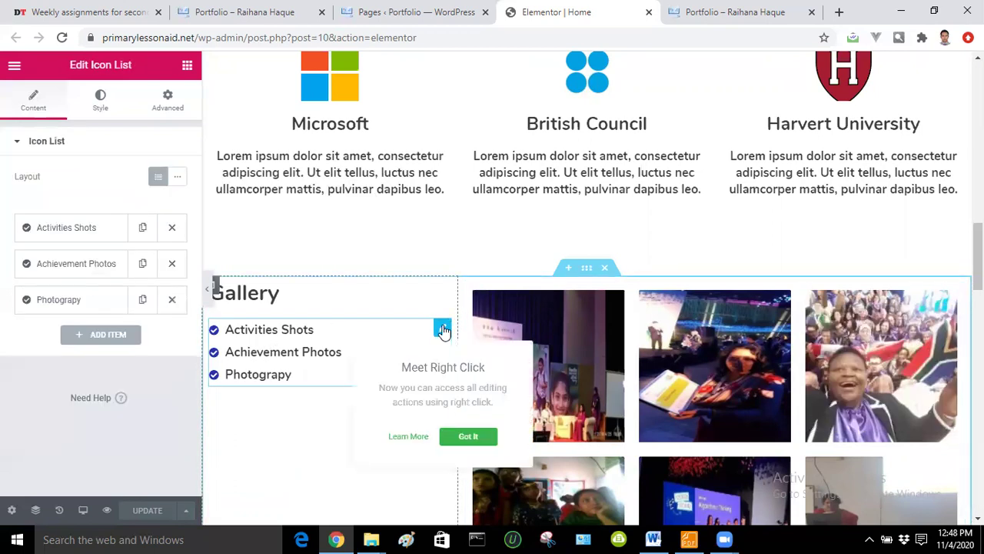
{"action": "left_click", "coordinate": [56, 233]}
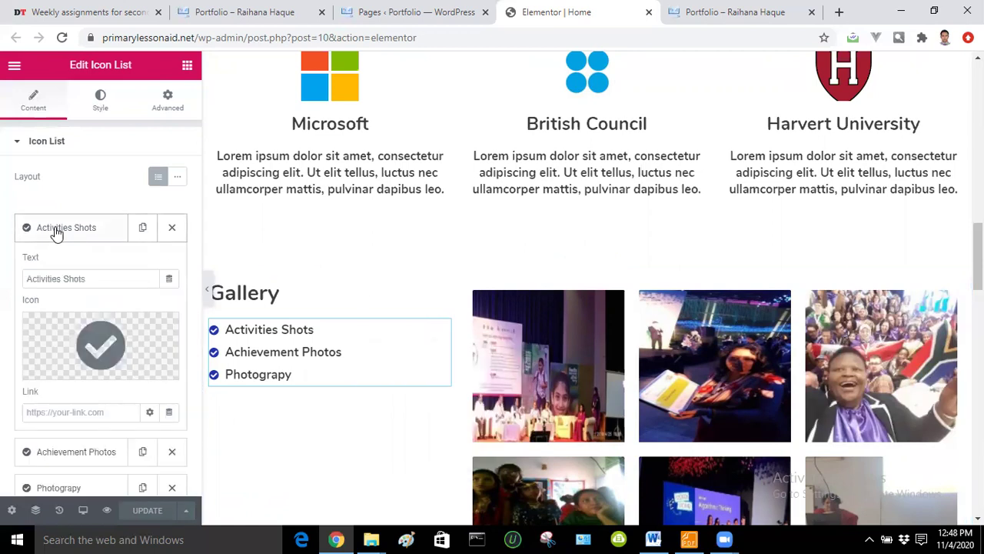
{"action": "left_click", "coordinate": [99, 279]}
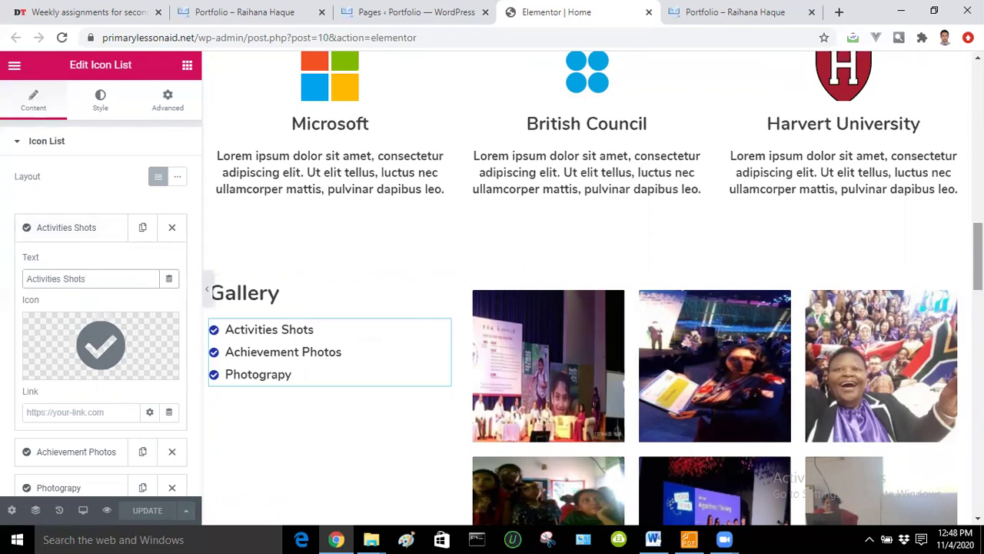
- Examine the YouTube link settings of both videos in the "Vedios" section
{"action": "scroll", "coordinate": [361, 431], "scroll_direction": "down", "scroll_amount": 3}
{"action": "scroll", "coordinate": [580, 479], "scroll_direction": "down", "scroll_amount": 3}
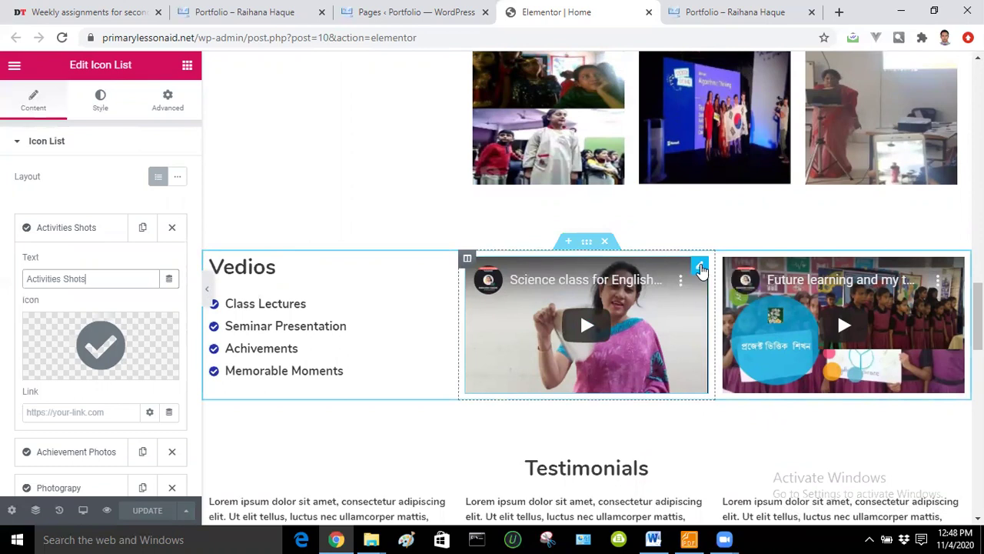
{"action": "left_click", "coordinate": [700, 268]}
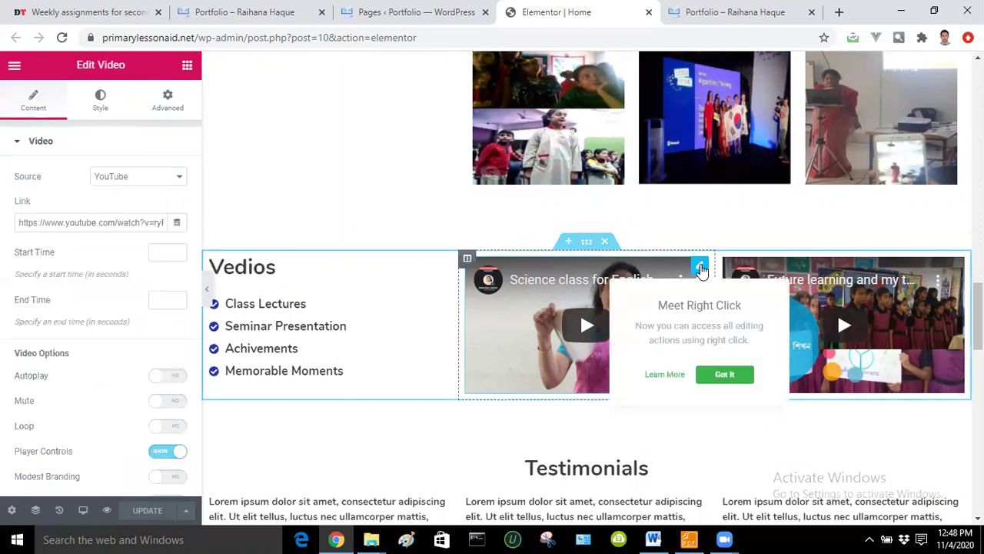
{"action": "left_click", "coordinate": [123, 221]}
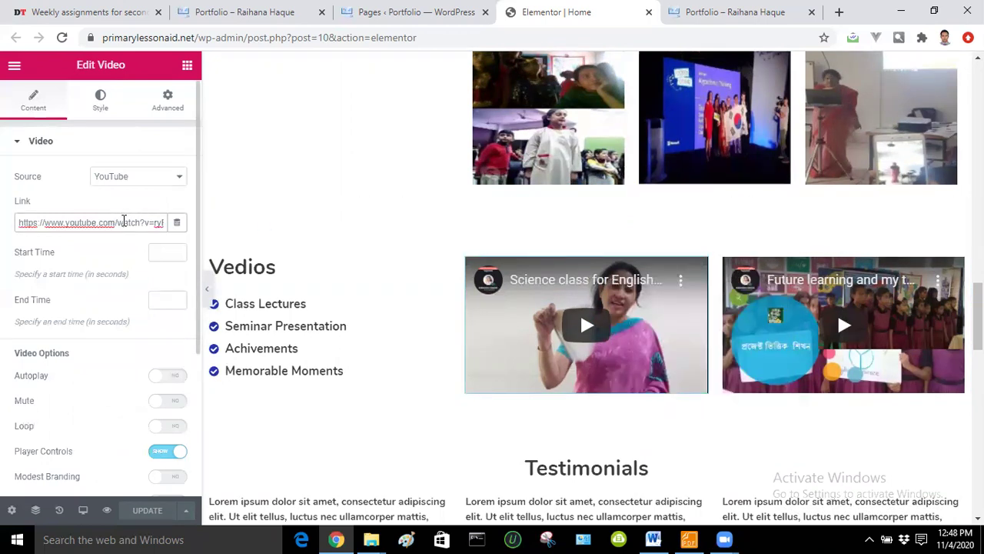
{"action": "key", "text": "ctrl+a"}
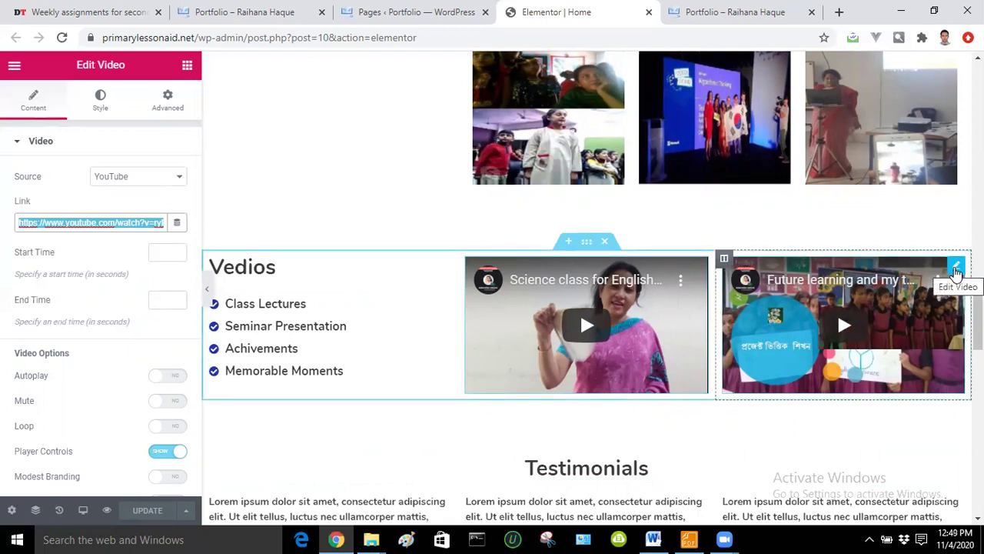
{"action": "left_click", "coordinate": [956, 271]}
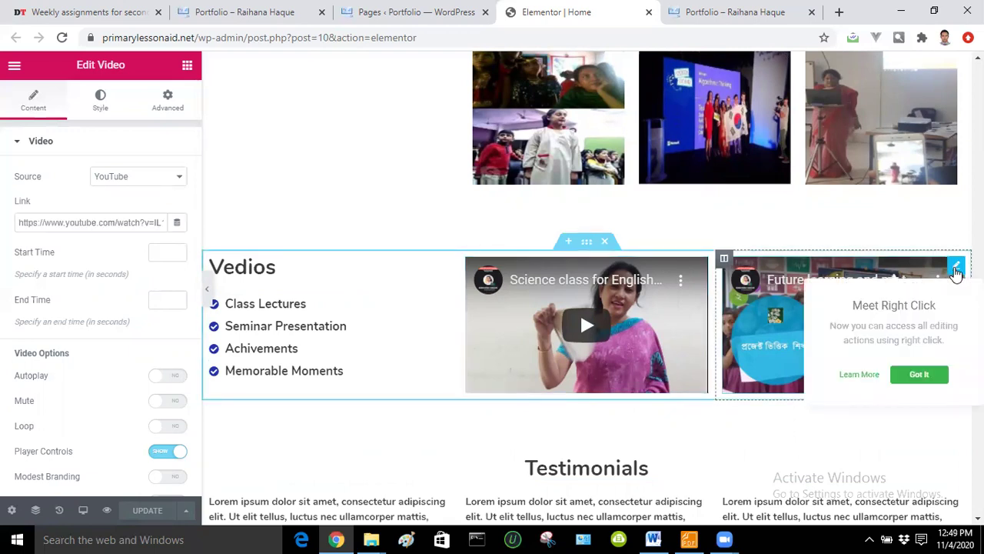
{"action": "left_click", "coordinate": [114, 222]}
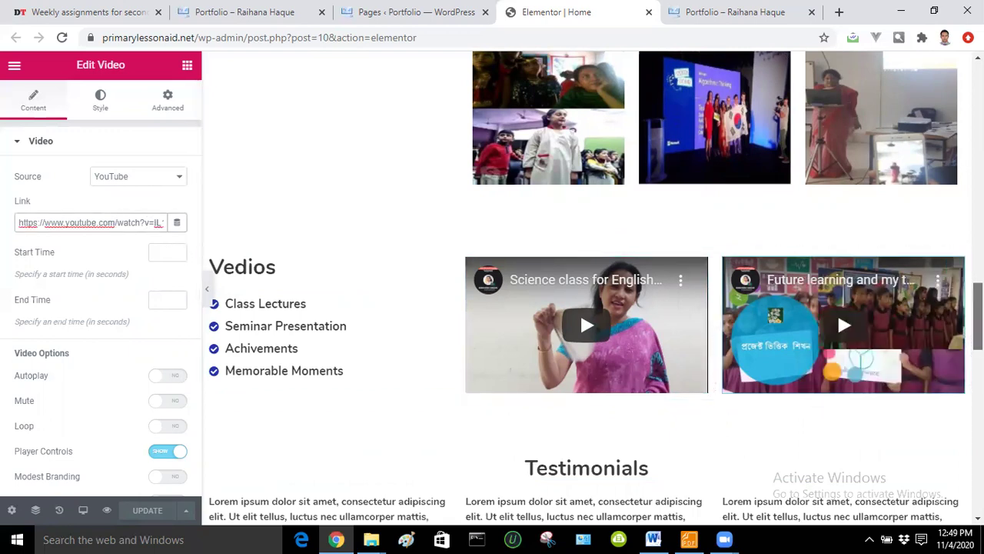
{"action": "scroll", "coordinate": [580, 310], "scroll_direction": "down", "scroll_amount": 6}
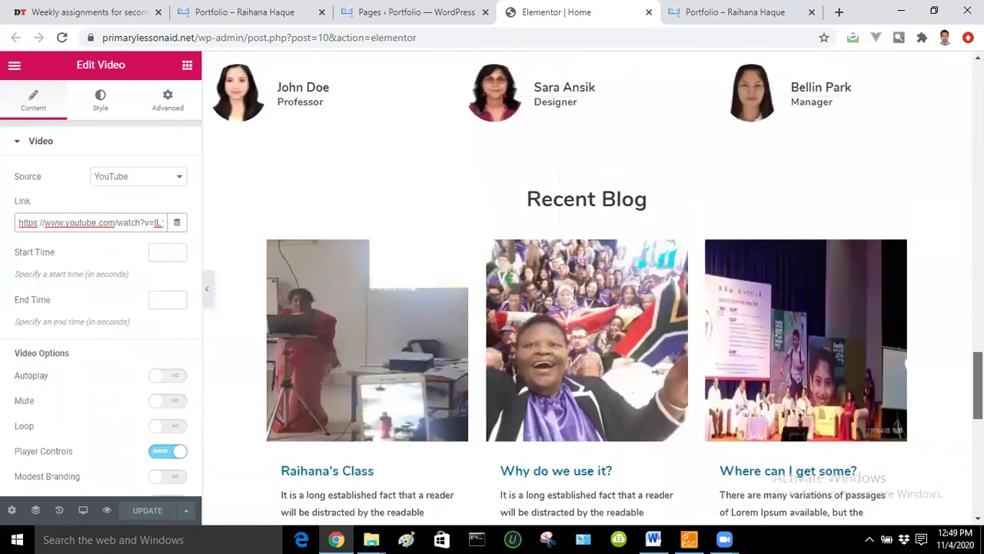
- Look over the Home page's Testimonials and Recent Blog sections and the live site's Activities page
{"action": "scroll", "coordinate": [585, 292], "scroll_direction": "up", "scroll_amount": 2}
{"action": "scroll", "coordinate": [584, 292], "scroll_direction": "down", "scroll_amount": 1}
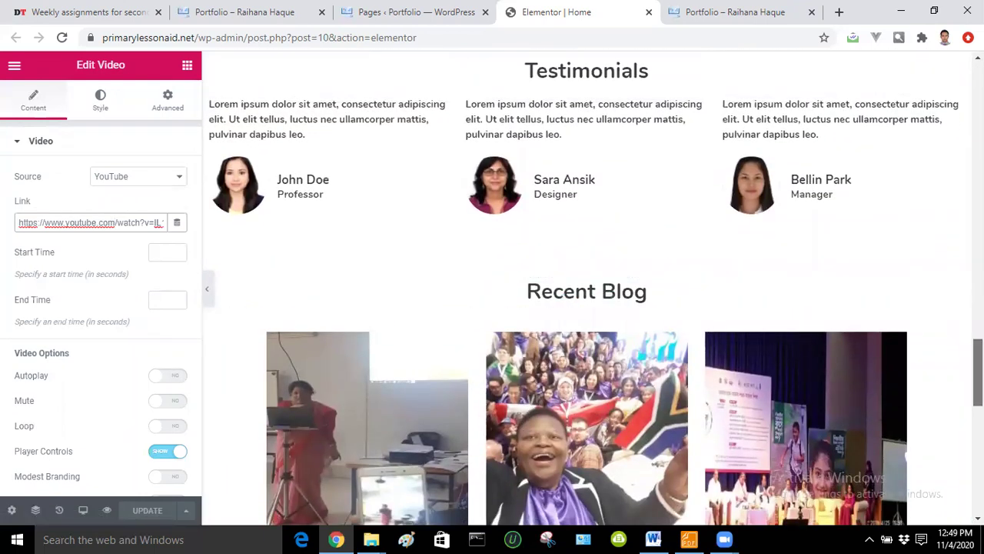
{"action": "scroll", "coordinate": [837, 290], "scroll_direction": "down", "scroll_amount": 1}
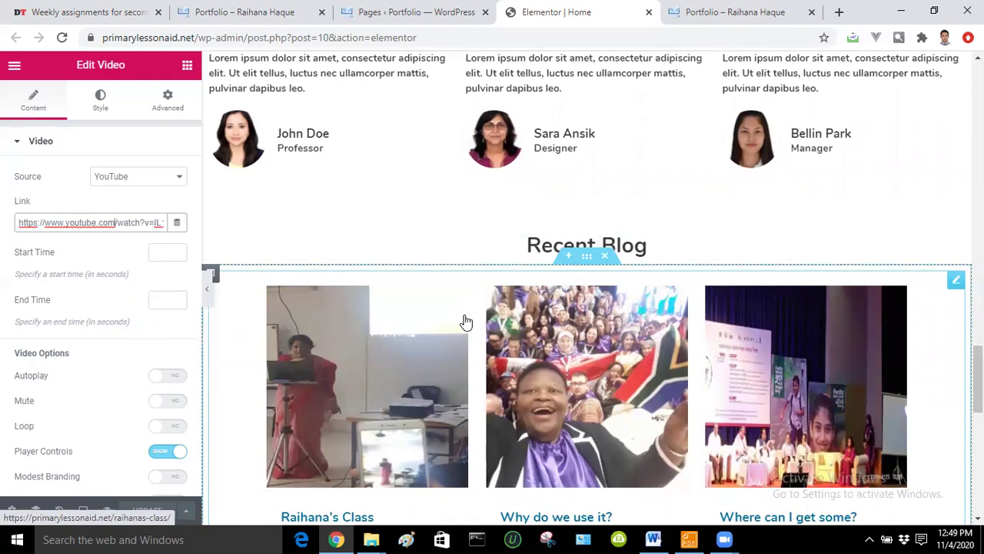
{"action": "left_click", "coordinate": [692, 9]}
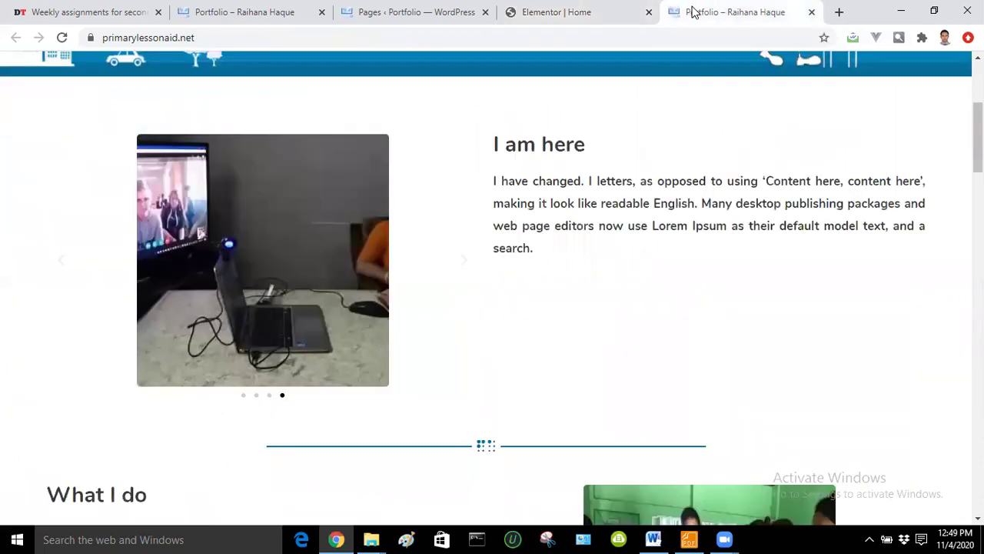
{"action": "scroll", "coordinate": [716, 92], "scroll_direction": "up", "scroll_amount": 4}
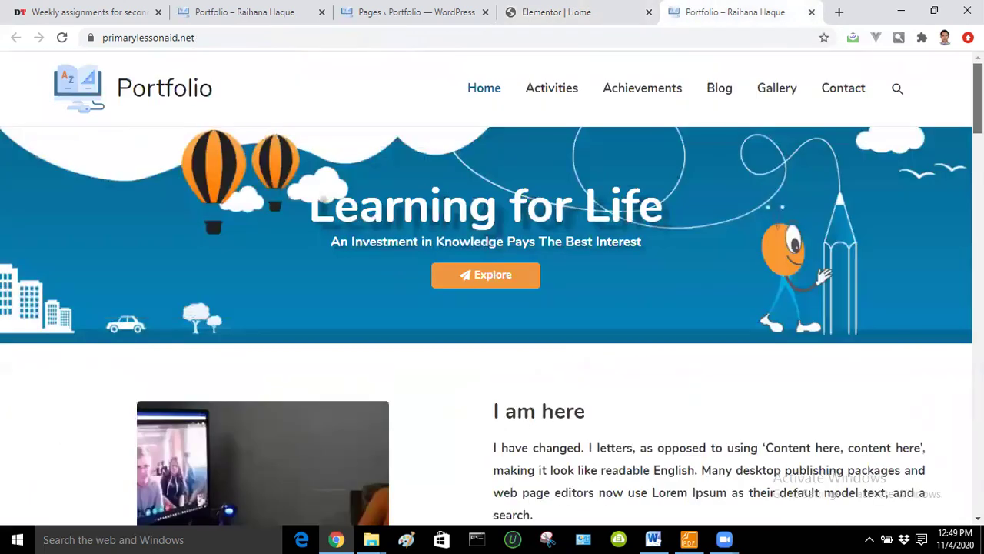
{"action": "left_click", "coordinate": [552, 90]}
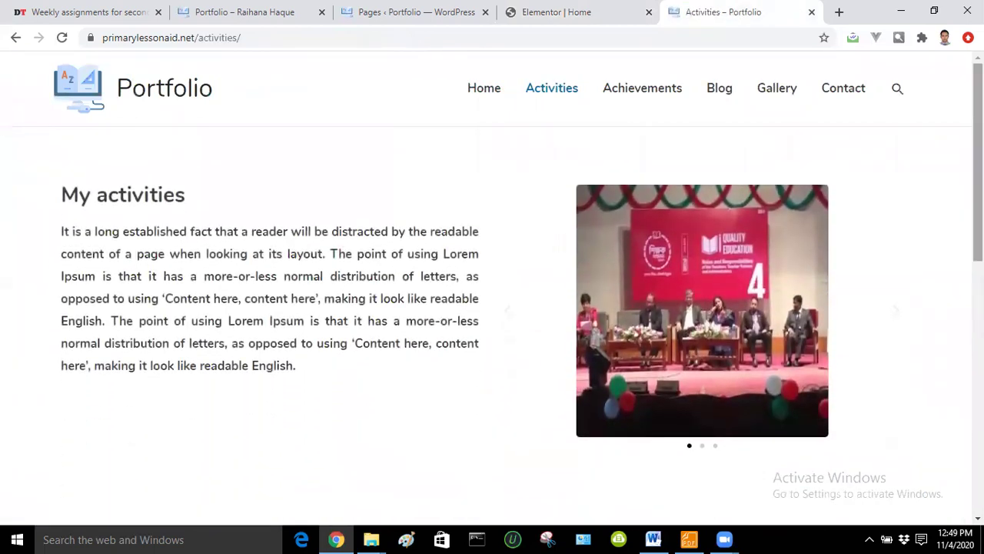
{"action": "scroll", "coordinate": [235, 359], "scroll_direction": "down", "scroll_amount": 5}
{"action": "scroll", "coordinate": [492, 308], "scroll_direction": "down", "scroll_amount": 3}
{"action": "scroll", "coordinate": [492, 307], "scroll_direction": "up", "scroll_amount": 8}
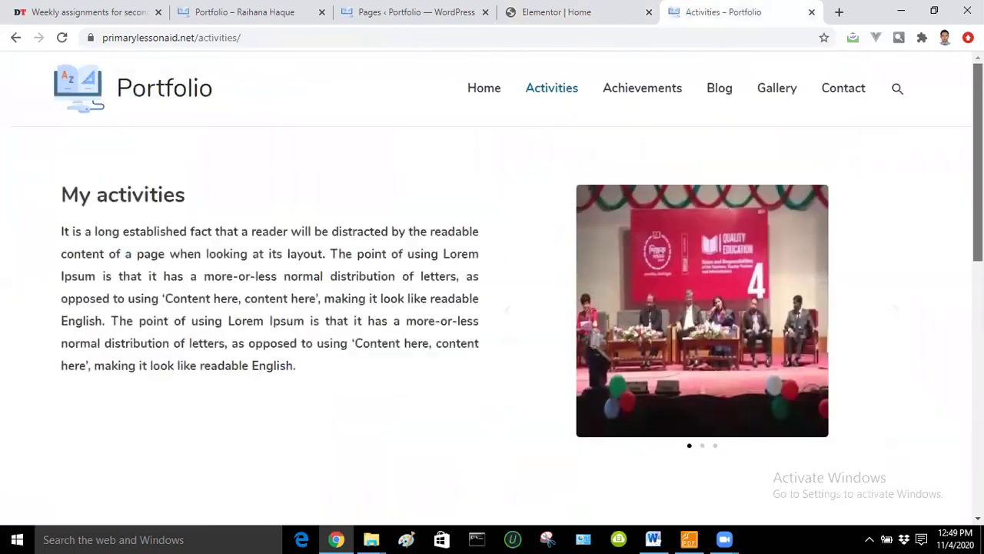
- Open the Activities page for editing with Elementor in a new browser tab and close the Home page's editor tab
{"action": "left_click", "coordinate": [564, 10]}
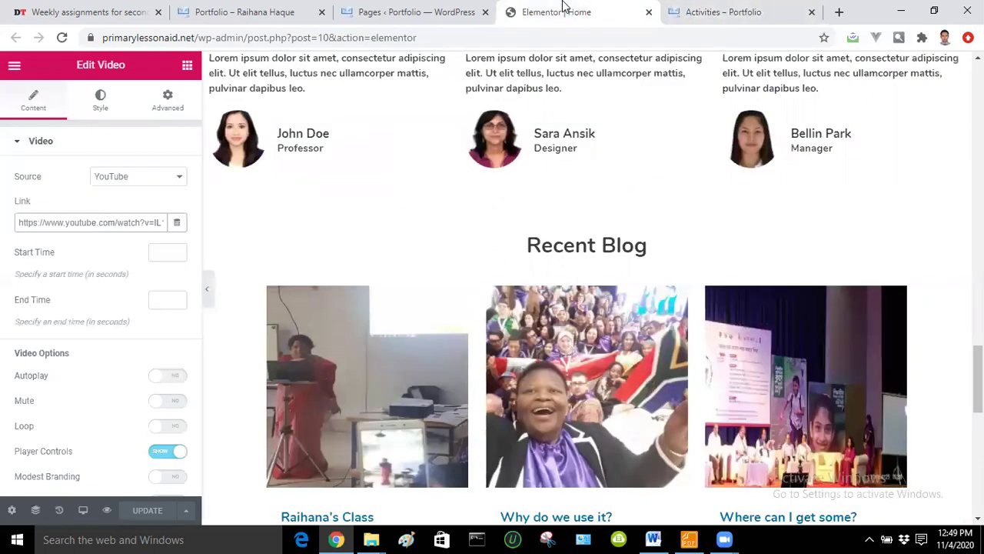
{"action": "left_click", "coordinate": [392, 11]}
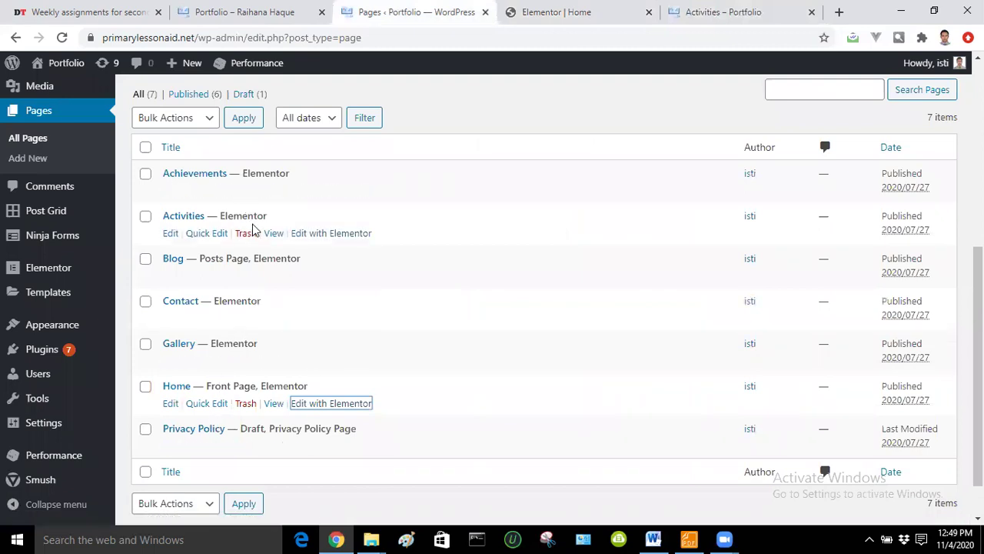
{"action": "left_click", "coordinate": [334, 234]}
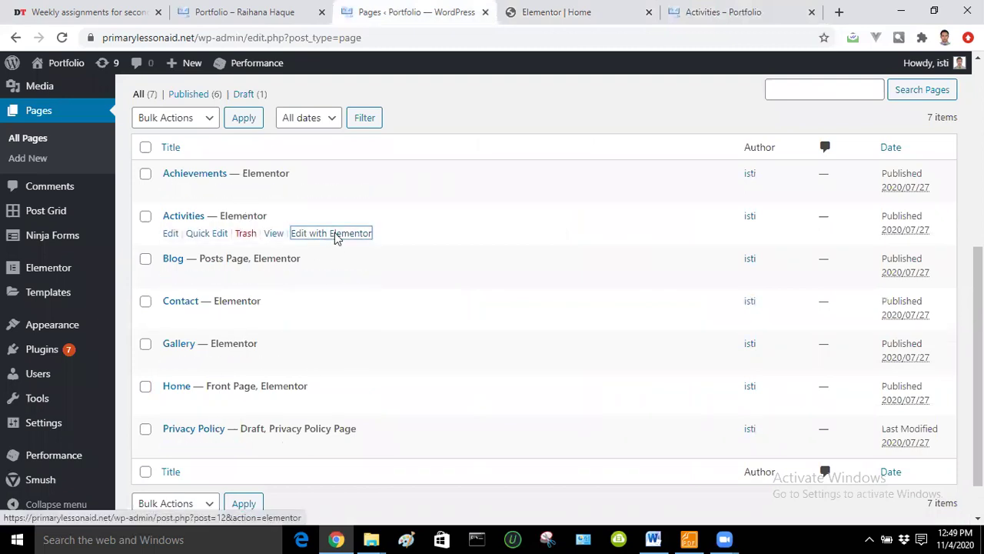
{"action": "right_click", "coordinate": [336, 235]}
{"action": "left_click", "coordinate": [358, 245]}
{"action": "left_click", "coordinate": [539, 13]}
{"action": "left_click_drag", "start_coordinate": [619, 12], "coordinate": [461, 8]}
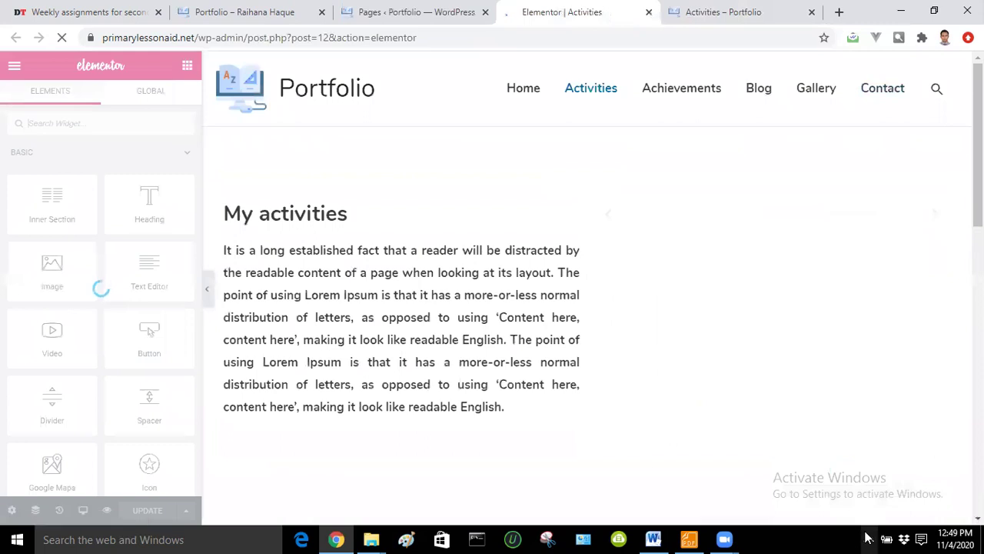
{"action": "left_click", "coordinate": [869, 539]}
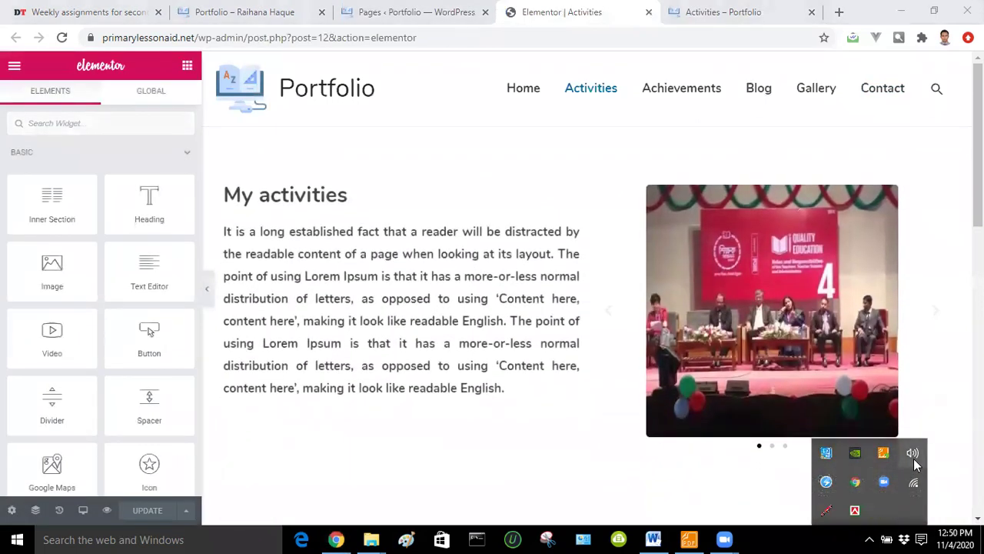
{"action": "left_click", "coordinate": [915, 458]}
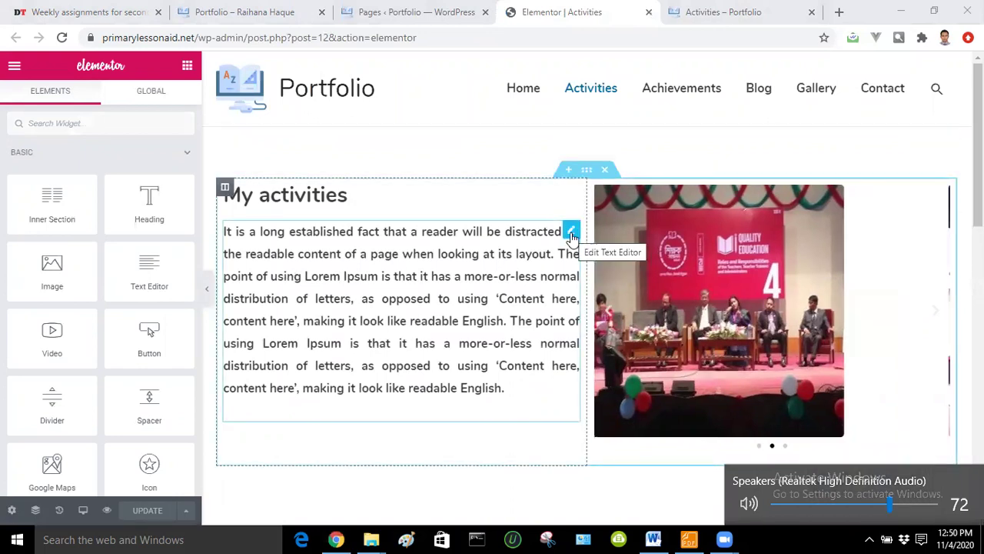
- Open the settings of the "My activities" text and of the image carousel beside it on the Activities page
{"action": "left_click", "coordinate": [571, 233]}
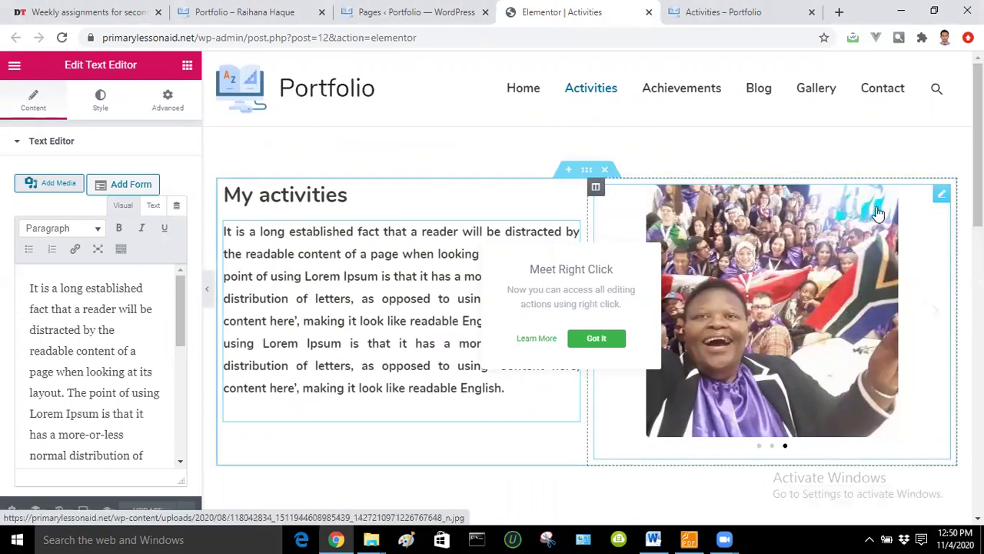
{"action": "left_click", "coordinate": [942, 195]}
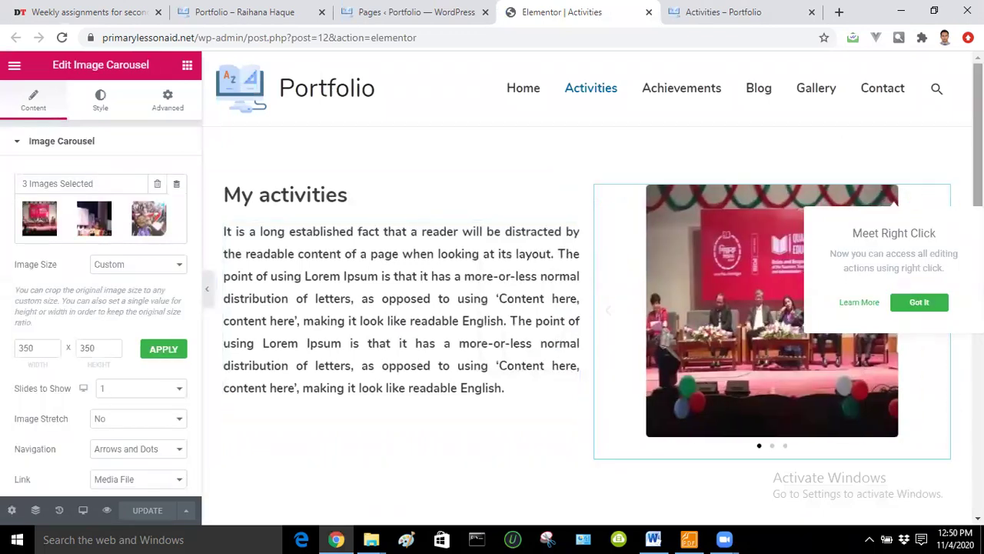
{"action": "scroll", "coordinate": [584, 307], "scroll_direction": "down", "scroll_amount": 6}
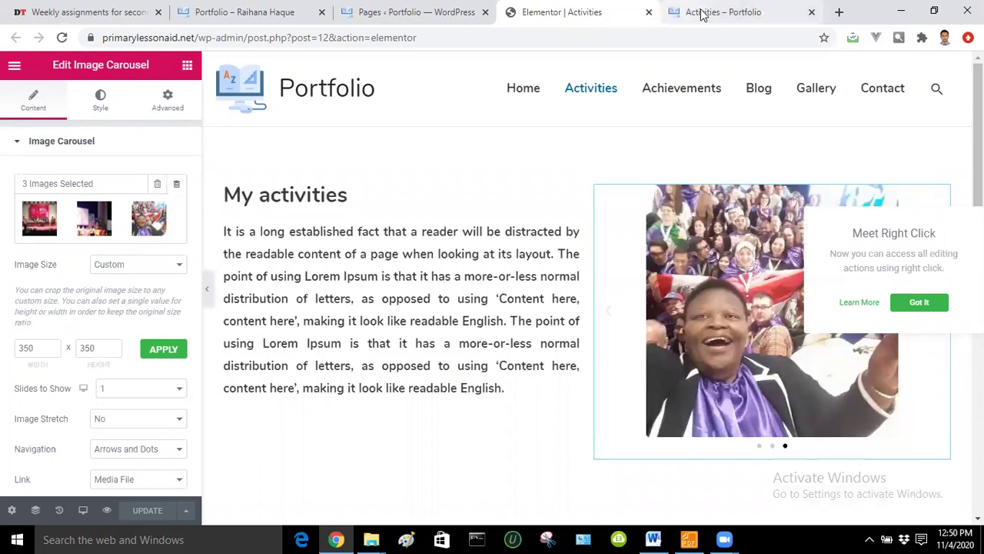
- Open the Gallery page in Elementor, replacing the Activities editor tab, and show the settings of its image gallery
{"action": "left_click", "coordinate": [699, 11]}
{"action": "left_click", "coordinate": [770, 94]}
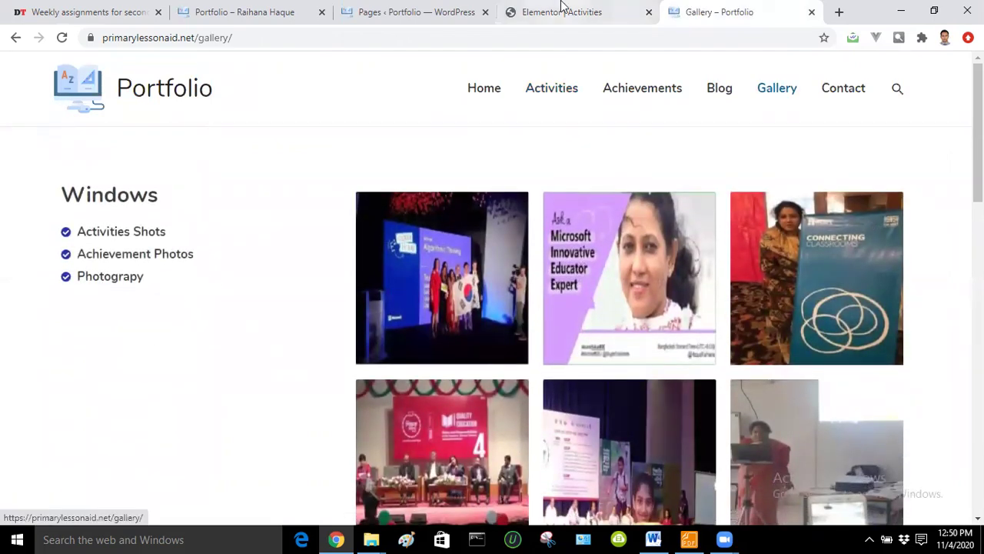
{"action": "left_click", "coordinate": [417, 11]}
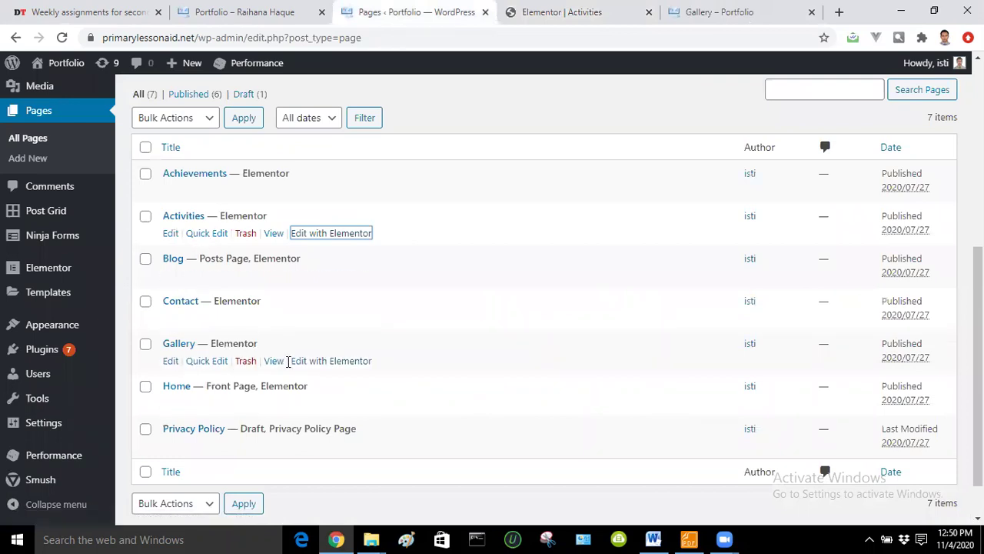
{"action": "left_click", "coordinate": [328, 361]}
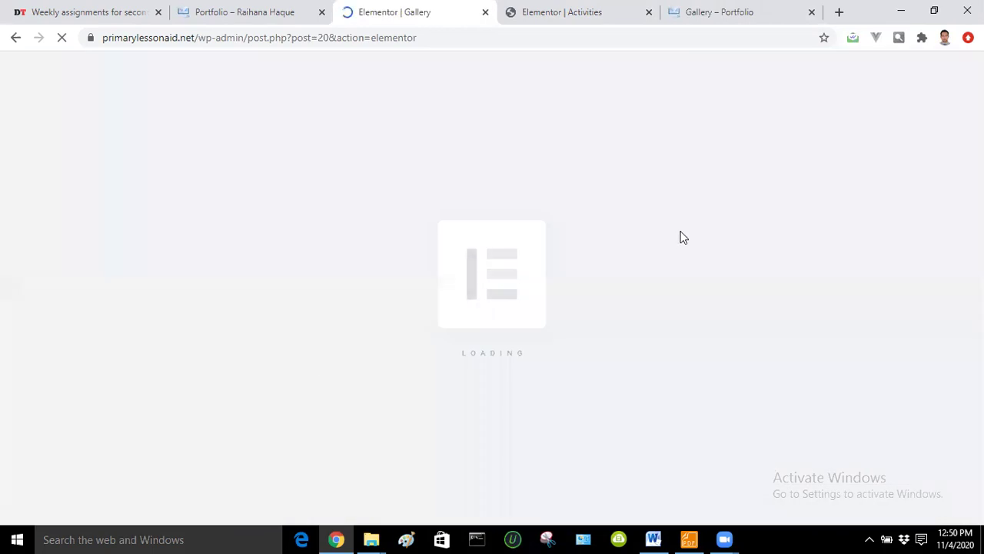
{"action": "left_click", "coordinate": [622, 6]}
{"action": "left_click", "coordinate": [648, 11]}
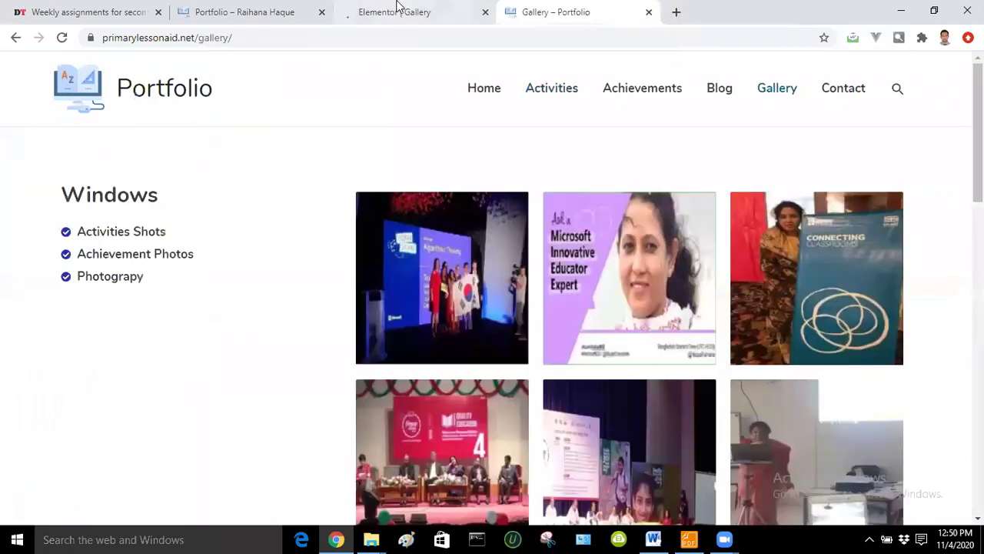
{"action": "left_click", "coordinate": [397, 6]}
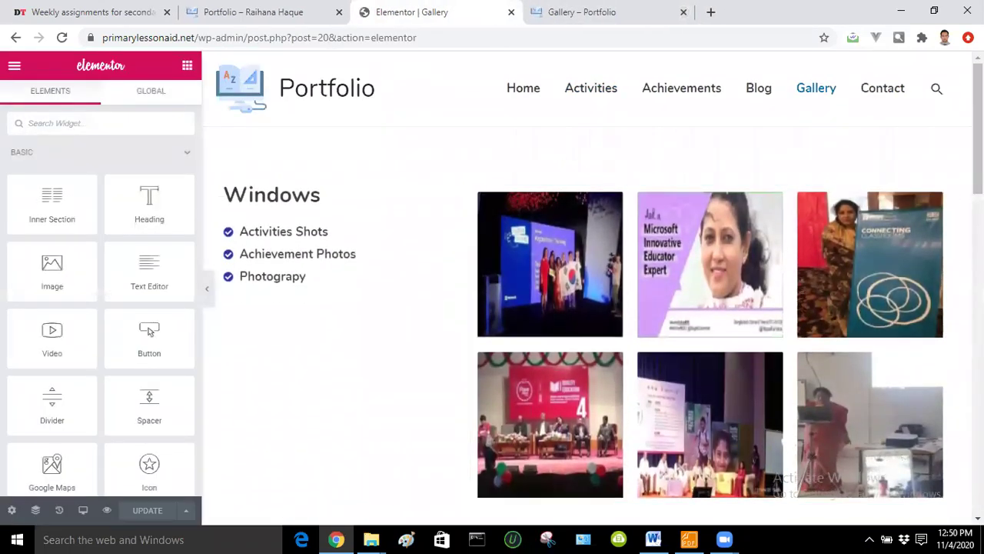
{"action": "left_click", "coordinate": [942, 197]}
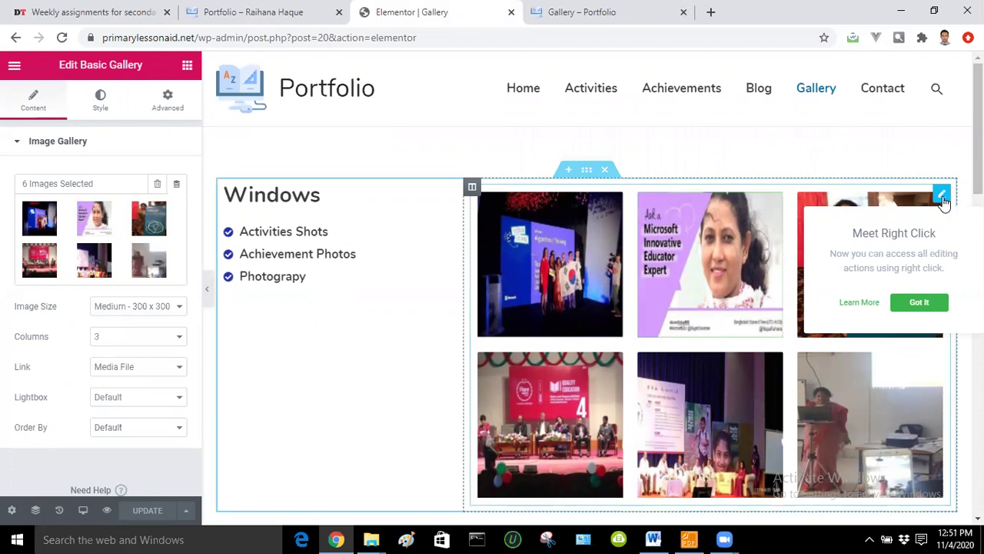
- Return to the WordPress list of pages and open the Contact page for editing with Elementor in a new browser tab
{"action": "left_click", "coordinate": [16, 38]}
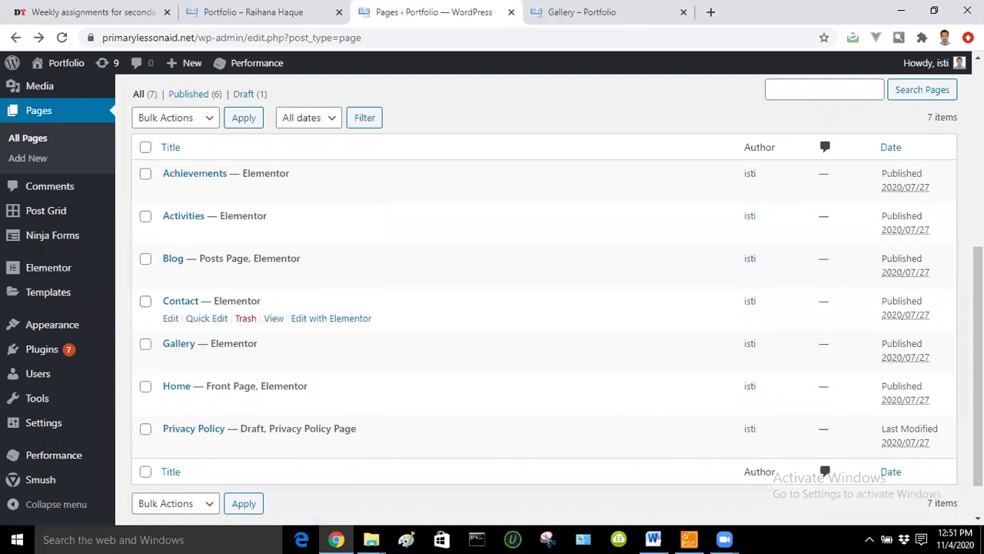
{"action": "right_click", "coordinate": [800, 268]}
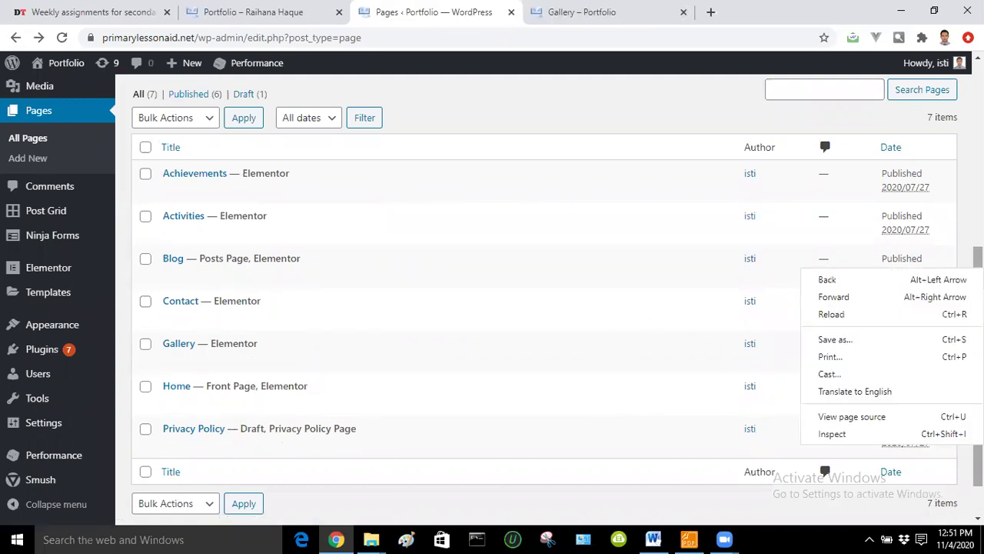
{"action": "key", "text": "Escape"}
{"action": "scroll", "coordinate": [538, 308], "scroll_direction": "up", "scroll_amount": 1}
{"action": "scroll", "coordinate": [538, 307], "scroll_direction": "down", "scroll_amount": 1}
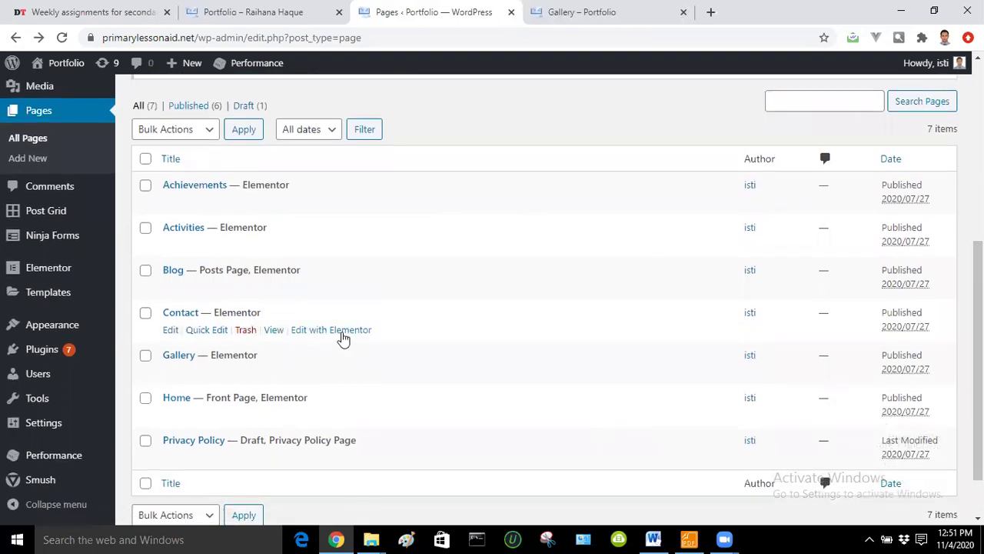
{"action": "right_click", "coordinate": [346, 333]}
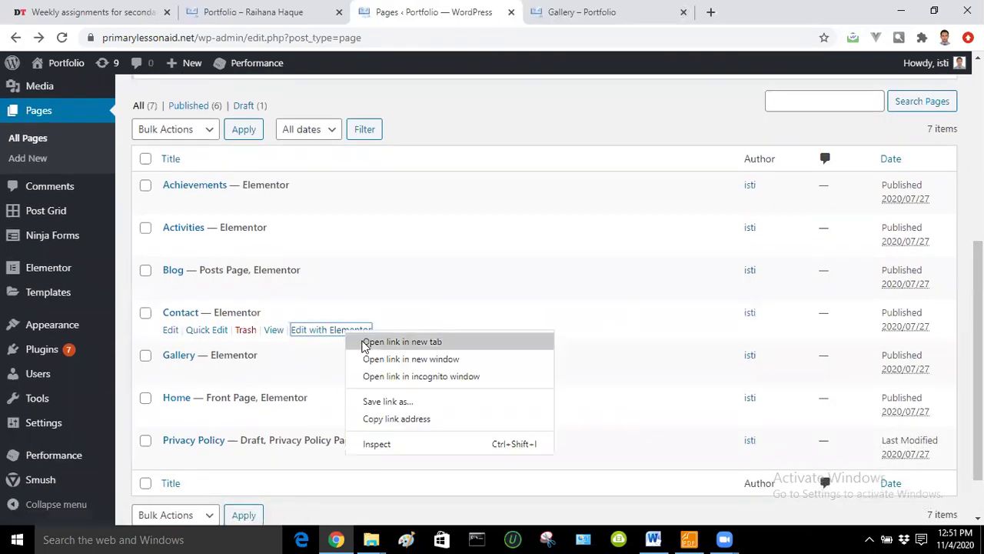
{"action": "left_click", "coordinate": [402, 341]}
{"action": "left_click", "coordinate": [736, 6]}
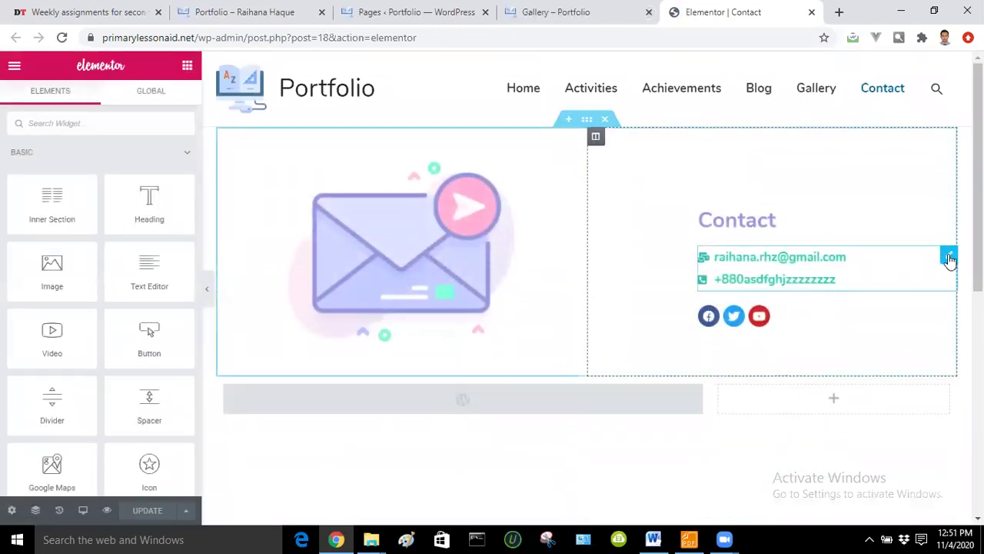
- Examine the e-mail item's settings in the Contact page's icon list and close the Contact editor tab
{"action": "left_click", "coordinate": [949, 257]}
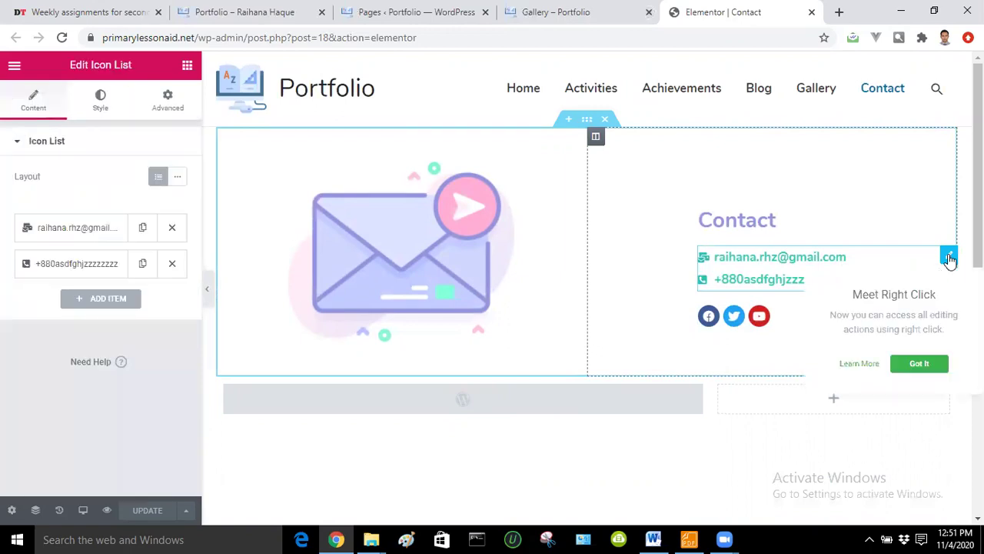
{"action": "left_click", "coordinate": [98, 231]}
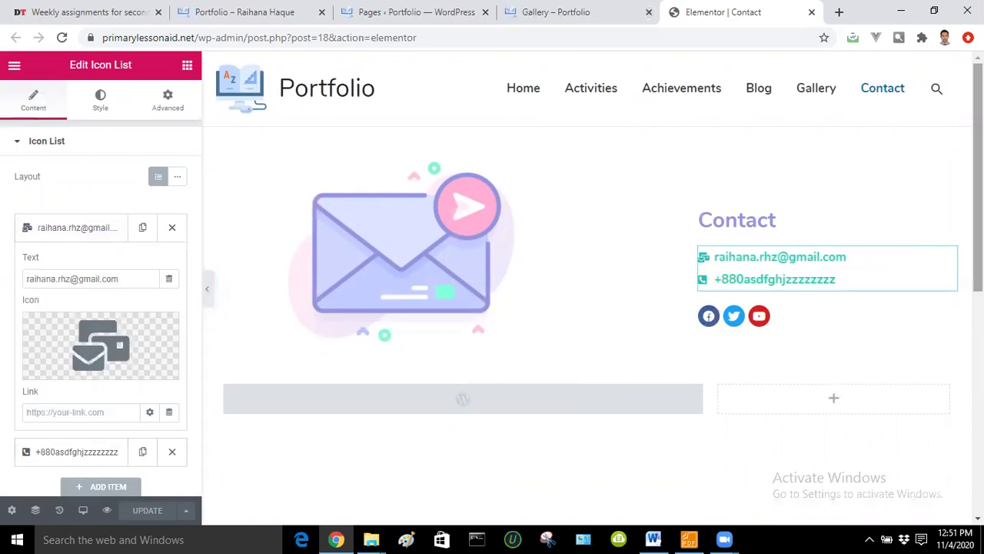
{"action": "right_click", "coordinate": [801, 201]}
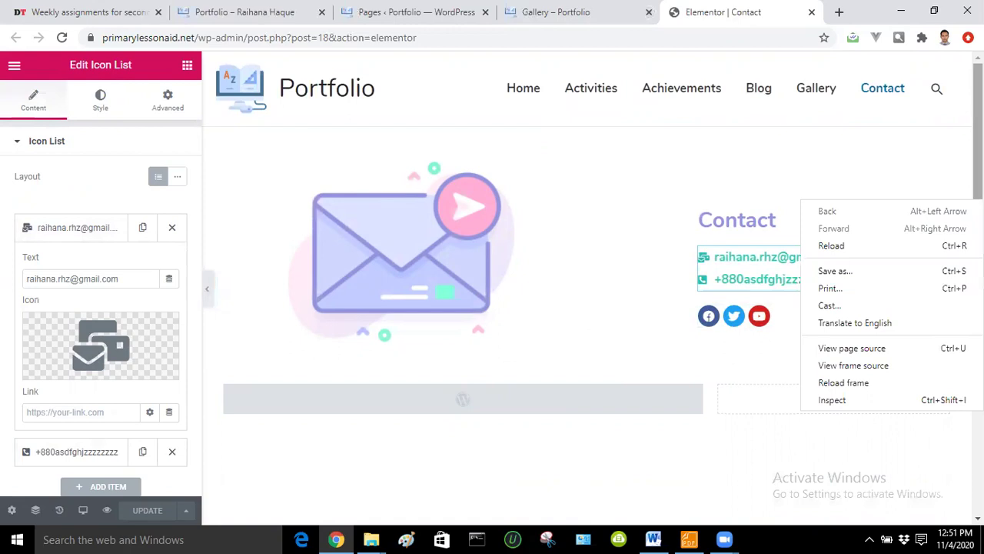
{"action": "scroll", "coordinate": [593, 292], "scroll_direction": "down", "scroll_amount": 6}
{"action": "scroll", "coordinate": [592, 292], "scroll_direction": "up", "scroll_amount": 8}
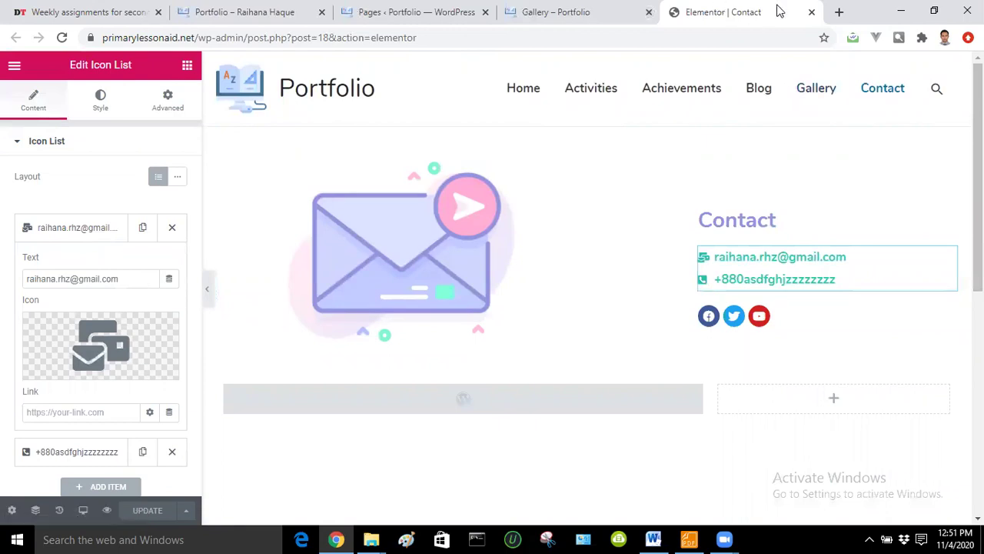
{"action": "left_click", "coordinate": [812, 13]}
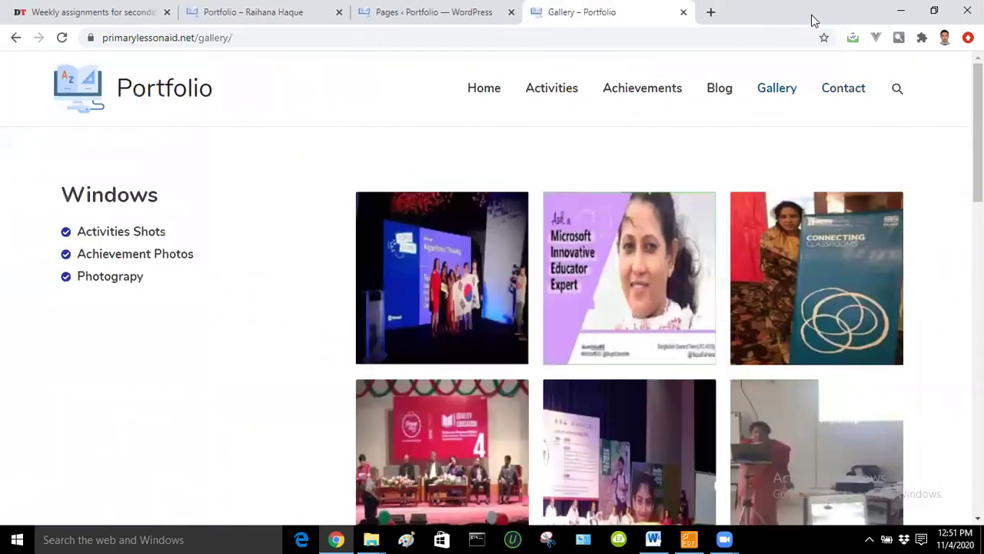
- Start adding a new blog post from the WordPress dashboard
{"action": "left_click", "coordinate": [464, 8]}
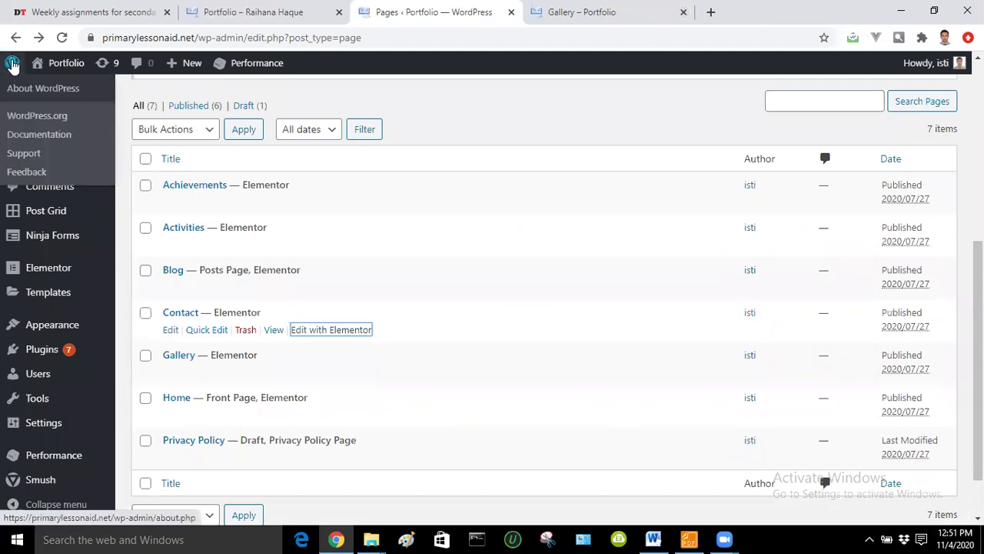
{"action": "left_click", "coordinate": [12, 64]}
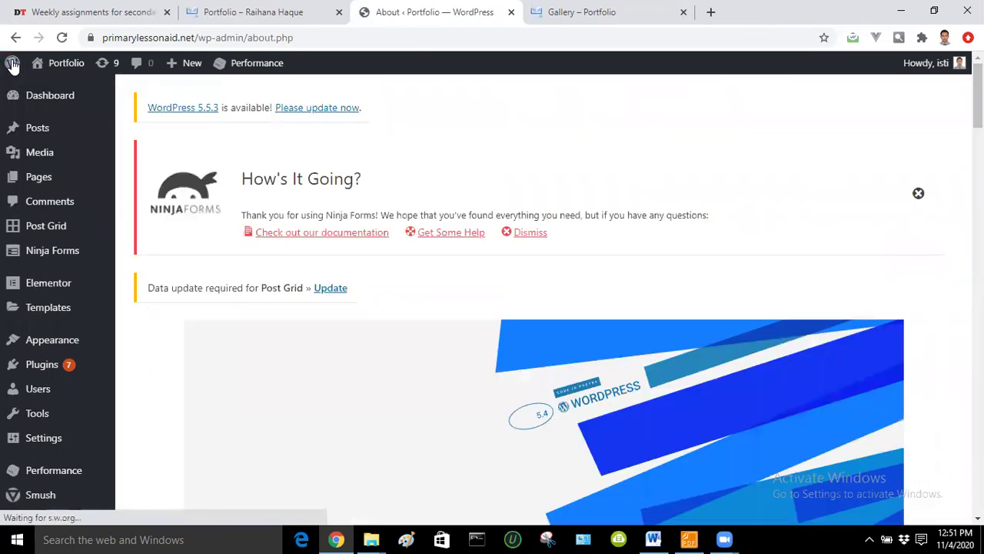
{"action": "mouse_move", "coordinate": [25, 108]}
{"action": "mouse_move", "coordinate": [35, 134]}
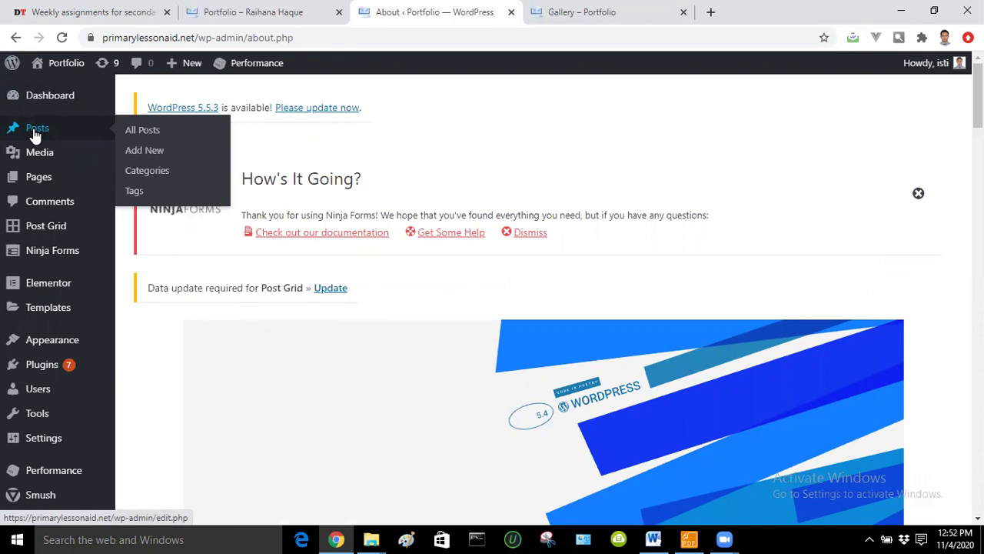
{"action": "left_click", "coordinate": [142, 157]}
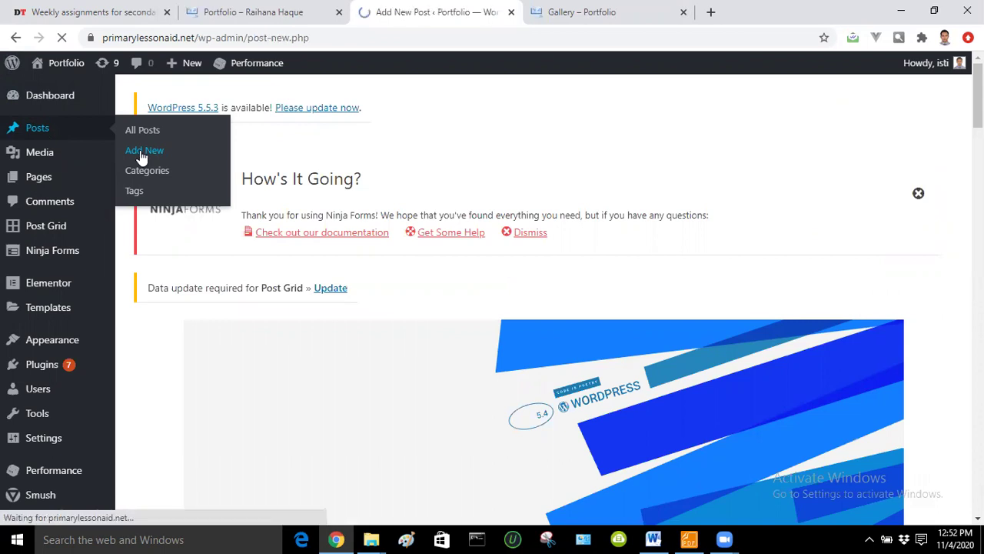
- Open the portfolio site's Blog page in the Gallery browser tab and look through its existing posts
{"action": "left_click", "coordinate": [615, 8]}
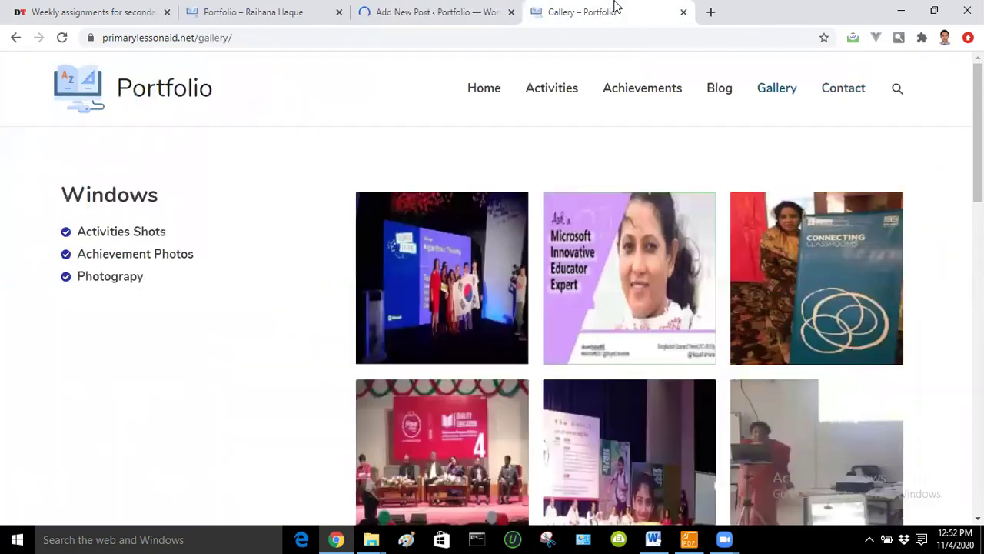
{"action": "left_click", "coordinate": [716, 92]}
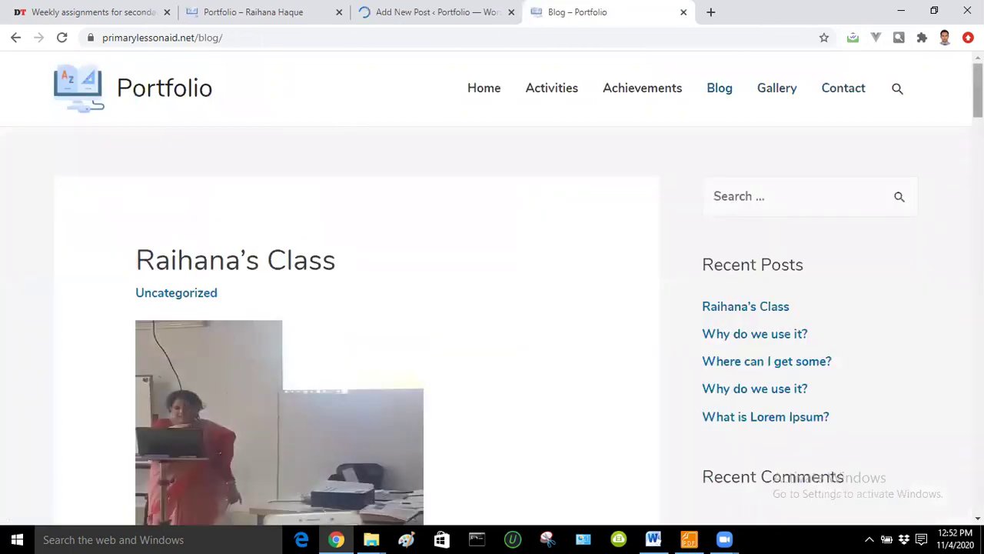
{"action": "scroll", "coordinate": [492, 288], "scroll_direction": "down", "scroll_amount": 10}
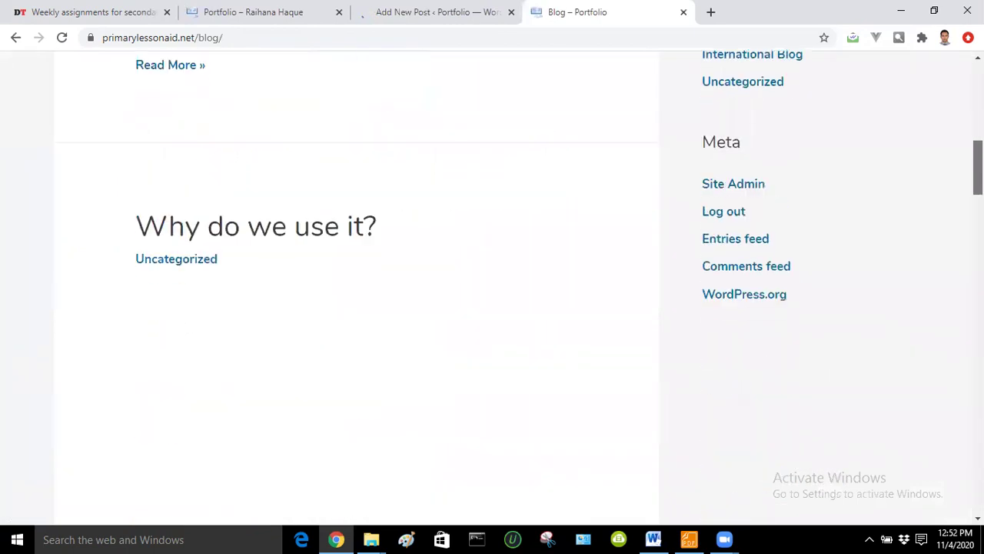
{"action": "scroll", "coordinate": [492, 288], "scroll_direction": "up", "scroll_amount": 7}
{"action": "scroll", "coordinate": [493, 288], "scroll_direction": "down", "scroll_amount": 5}
{"action": "scroll", "coordinate": [492, 287], "scroll_direction": "up", "scroll_amount": 8}
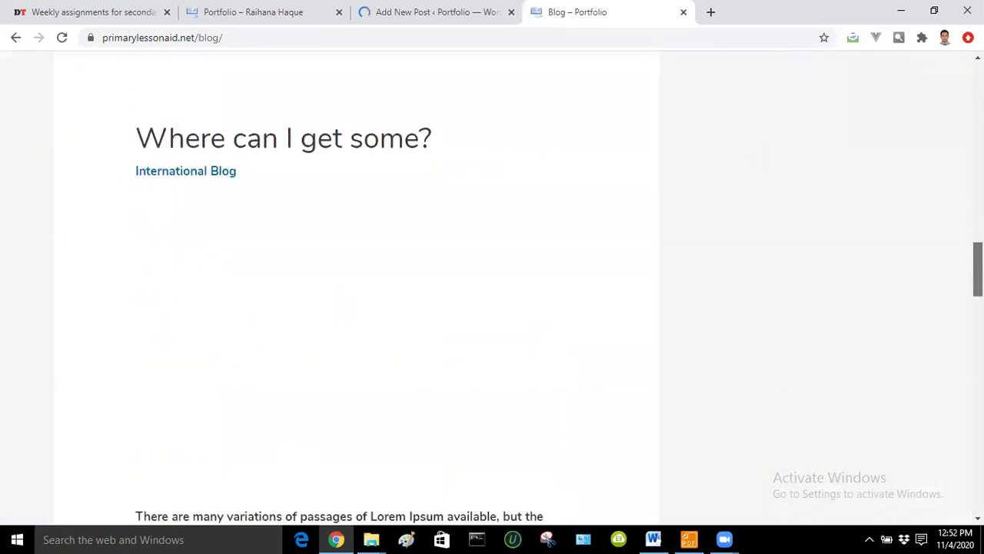
{"action": "scroll", "coordinate": [492, 288], "scroll_direction": "up", "scroll_amount": 5}
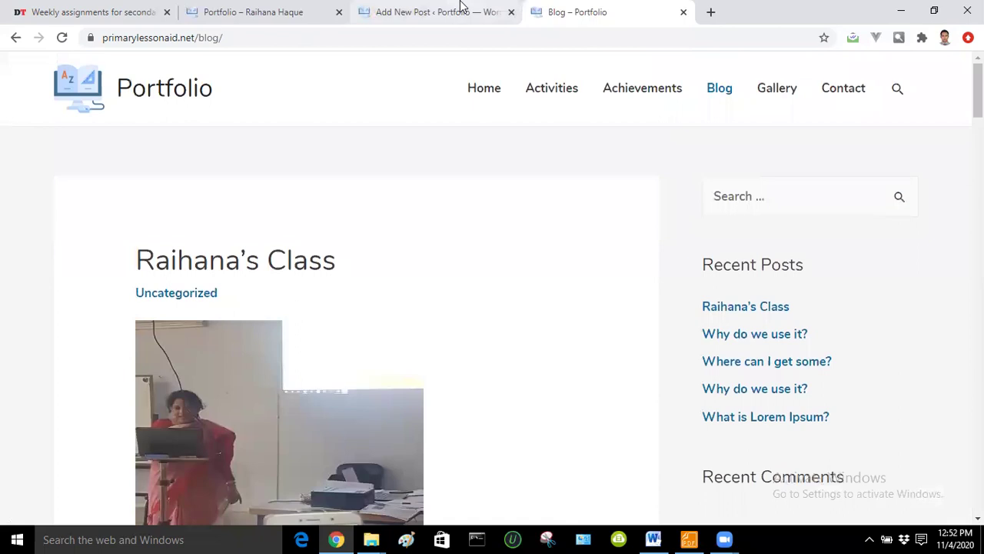
- Return to the new post's editor tab and go through the block editor welcome guide to dismiss it
{"action": "left_click", "coordinate": [461, 10]}
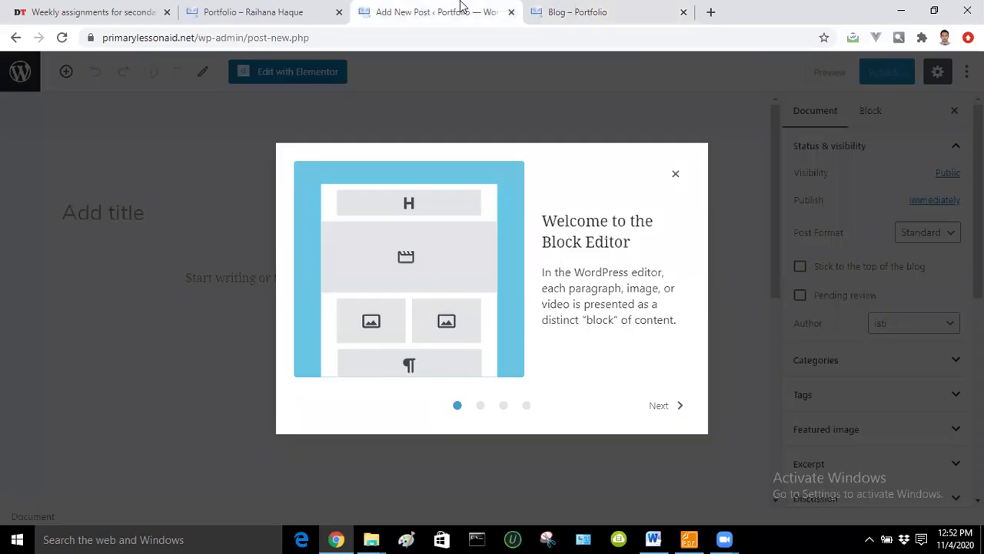
{"action": "left_click", "coordinate": [675, 416]}
{"action": "left_click", "coordinate": [675, 416]}
{"action": "left_click", "coordinate": [675, 416]}
{"action": "left_click", "coordinate": [675, 415]}
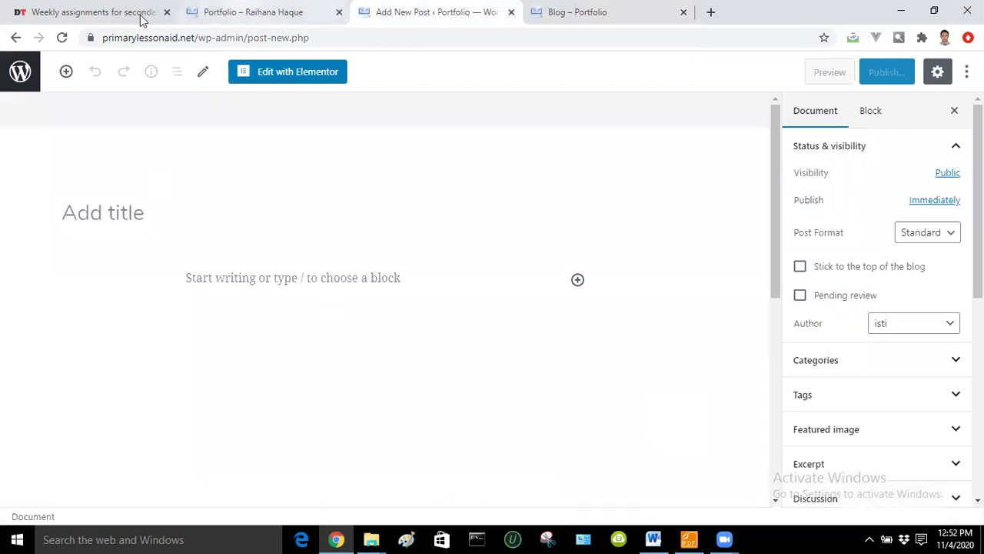
- Leave the empty post for the WordPress posts list and start adding a new post from there
{"action": "left_click", "coordinate": [20, 77]}
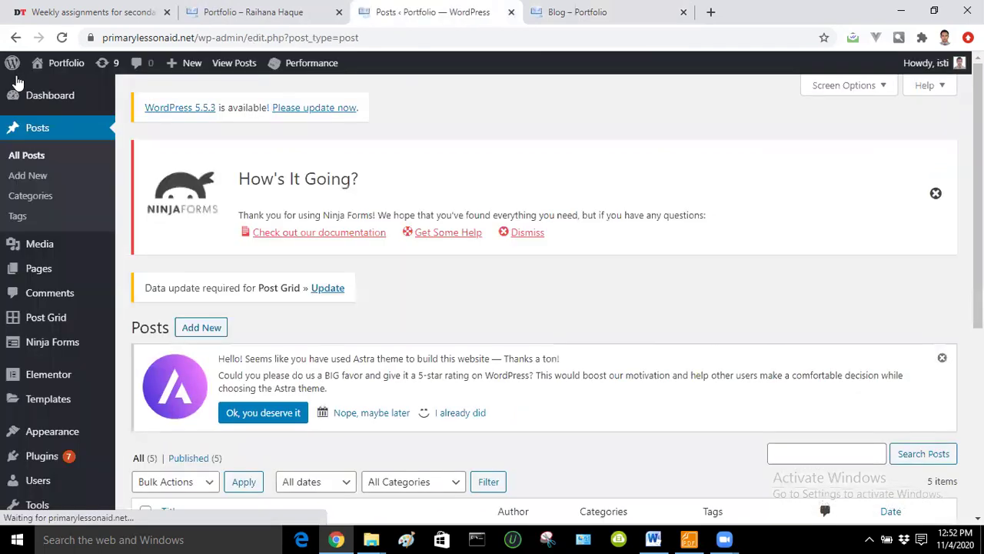
{"action": "left_click", "coordinate": [37, 132]}
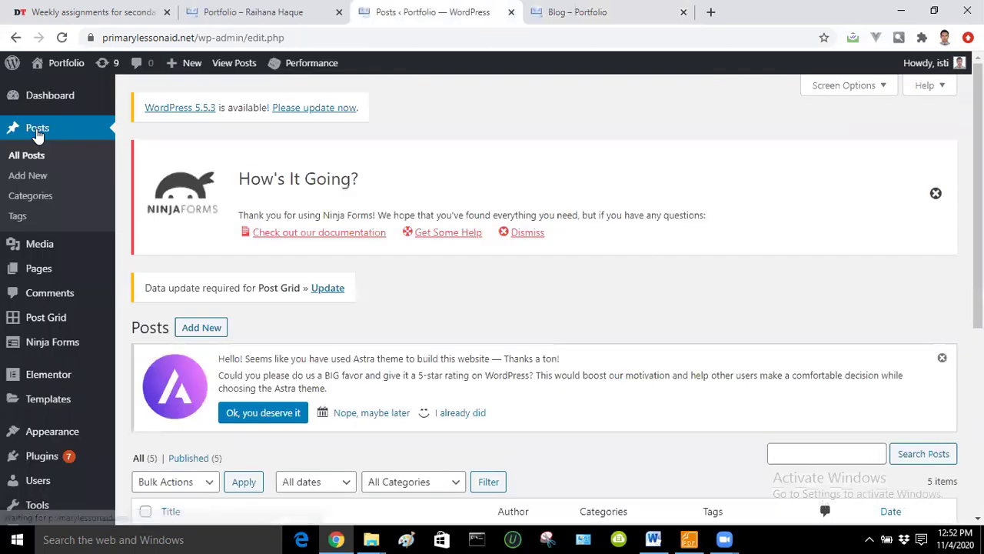
{"action": "left_click", "coordinate": [36, 180]}
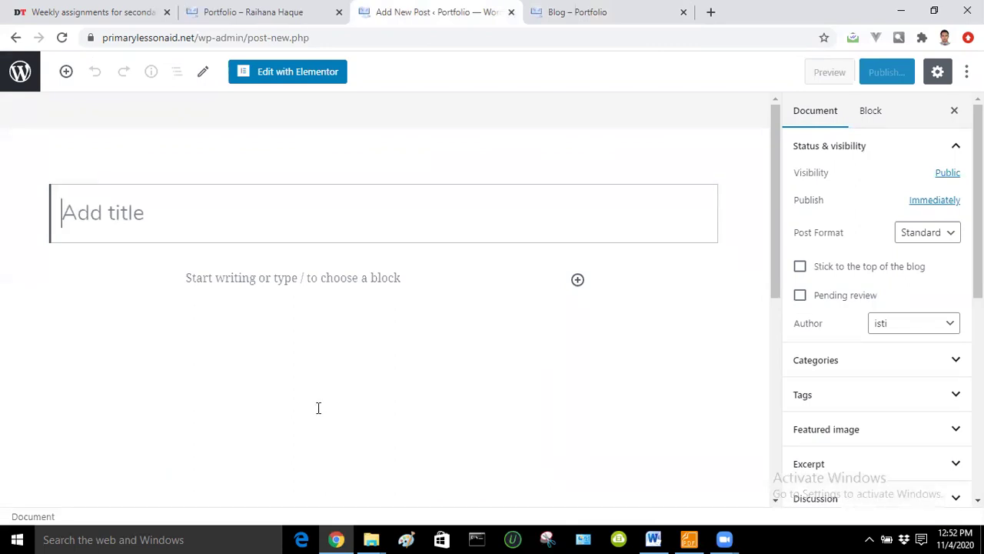
- Copy "Weekly assignments for secondary students" from the Dhaka Tribune article's headline and paste it as the new post's title
{"action": "left_click", "coordinate": [111, 9]}
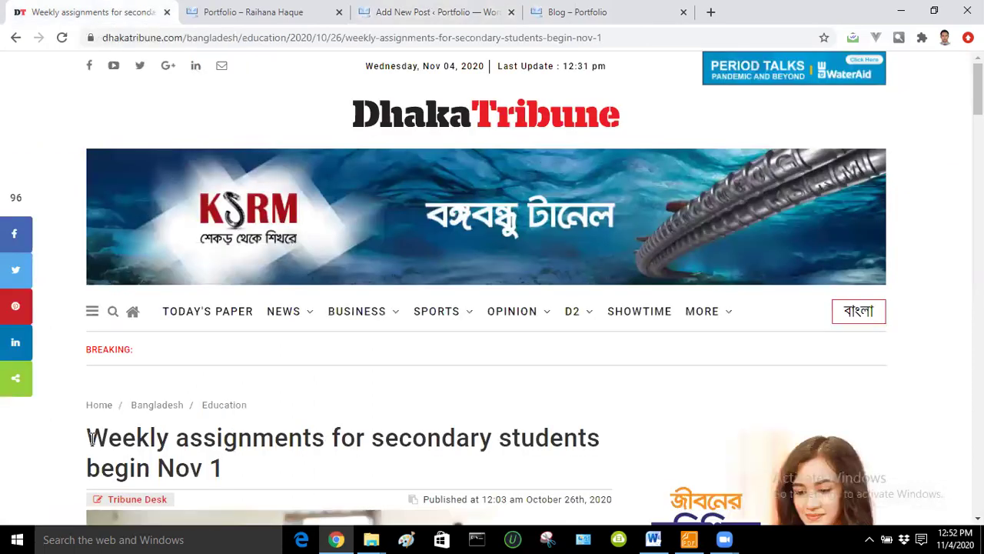
{"action": "left_click_drag", "start_coordinate": [89, 437], "coordinate": [600, 438]}
{"action": "key", "text": "ctrl+c"}
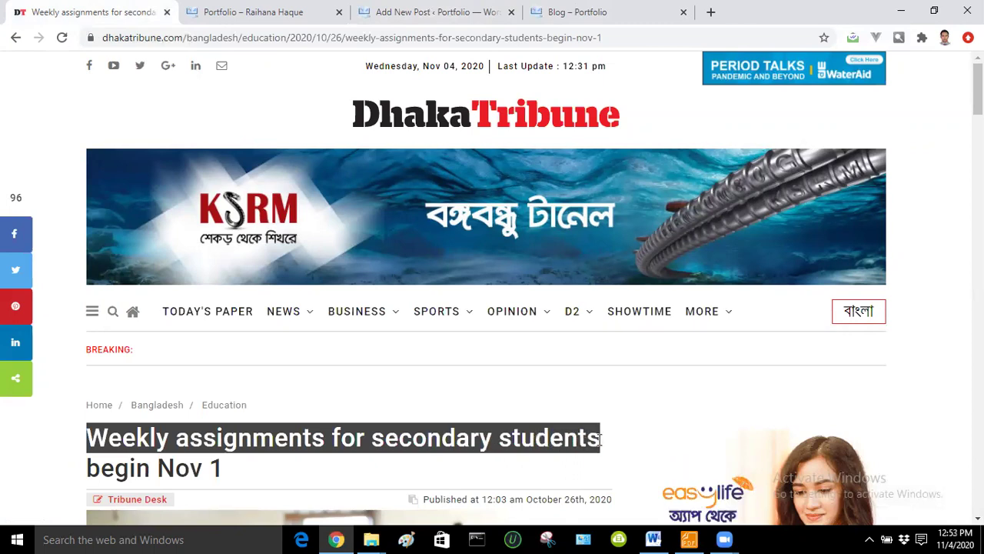
{"action": "left_click", "coordinate": [487, 9]}
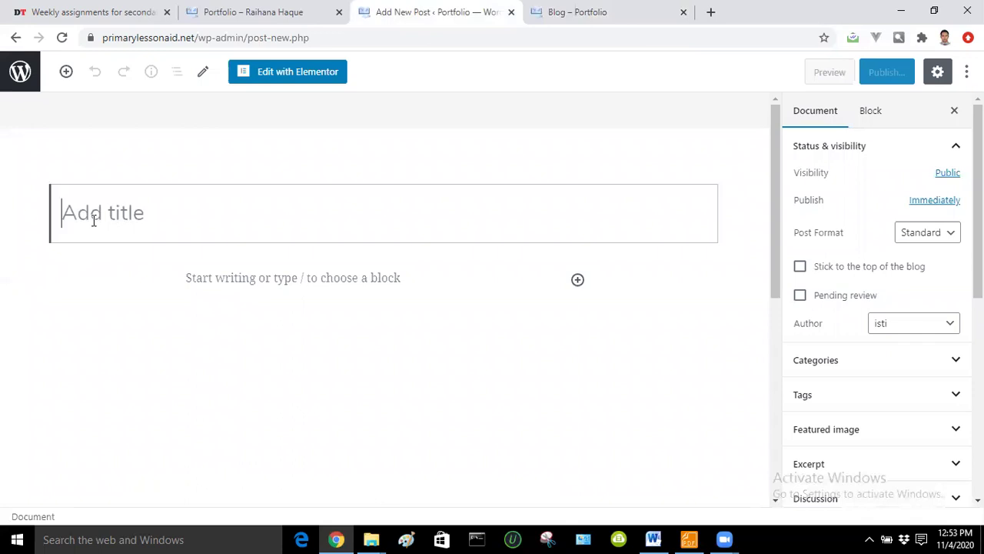
{"action": "key", "text": "ctrl+v"}
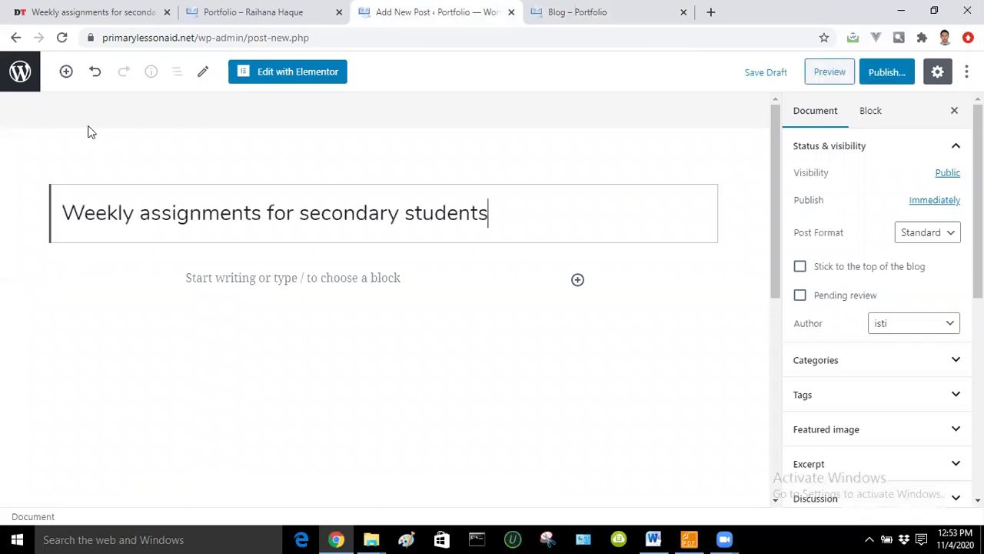
- Copy the article's opening paragraph about the 30-day concise syllabus and paste it as the first paragraph of the post
{"action": "left_click", "coordinate": [77, 9]}
{"action": "scroll", "coordinate": [493, 307], "scroll_direction": "down", "scroll_amount": 10}
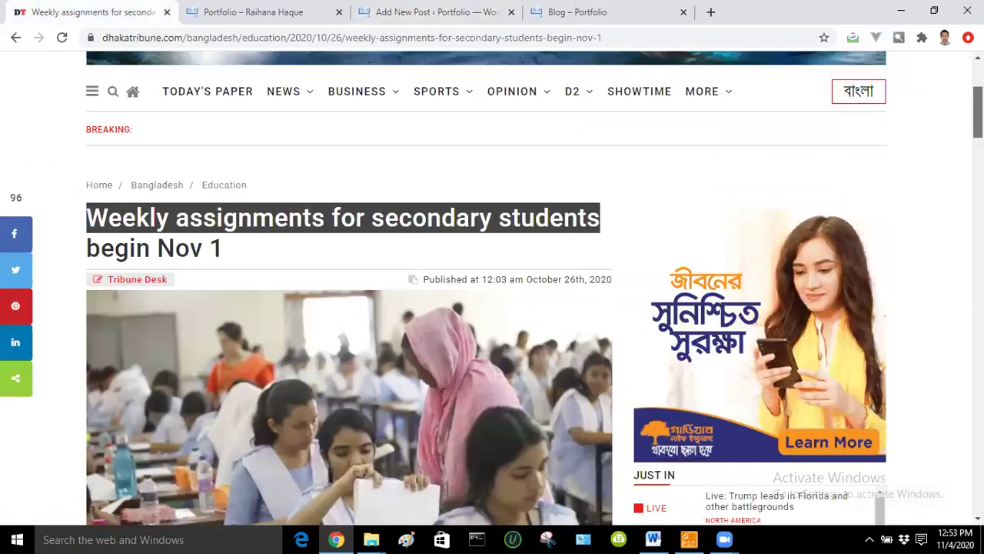
{"action": "scroll", "coordinate": [492, 307], "scroll_direction": "up", "scroll_amount": 2}
{"action": "scroll", "coordinate": [492, 308], "scroll_direction": "up", "scroll_amount": 2}
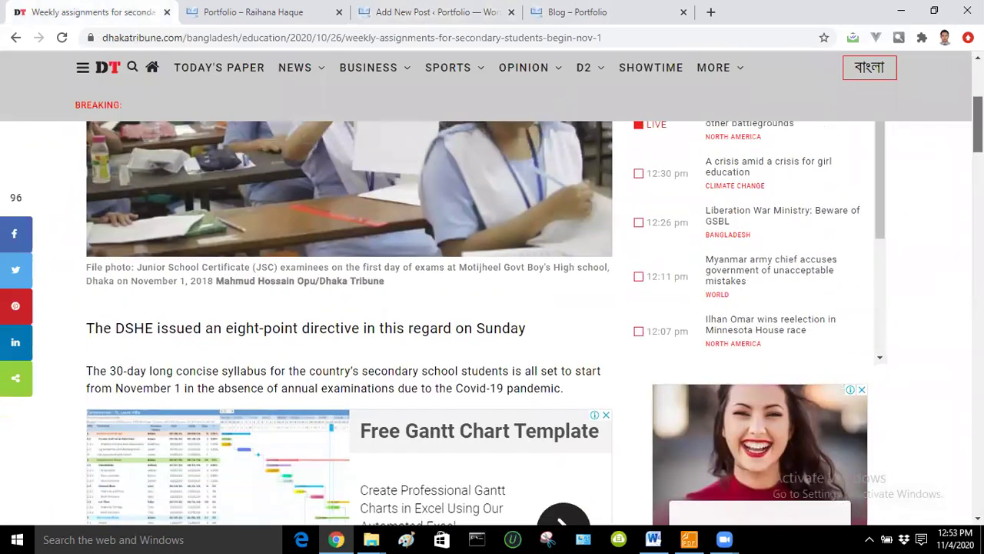
{"action": "left_click_drag", "start_coordinate": [86, 364], "coordinate": [567, 389]}
{"action": "key", "text": "ctrl+c"}
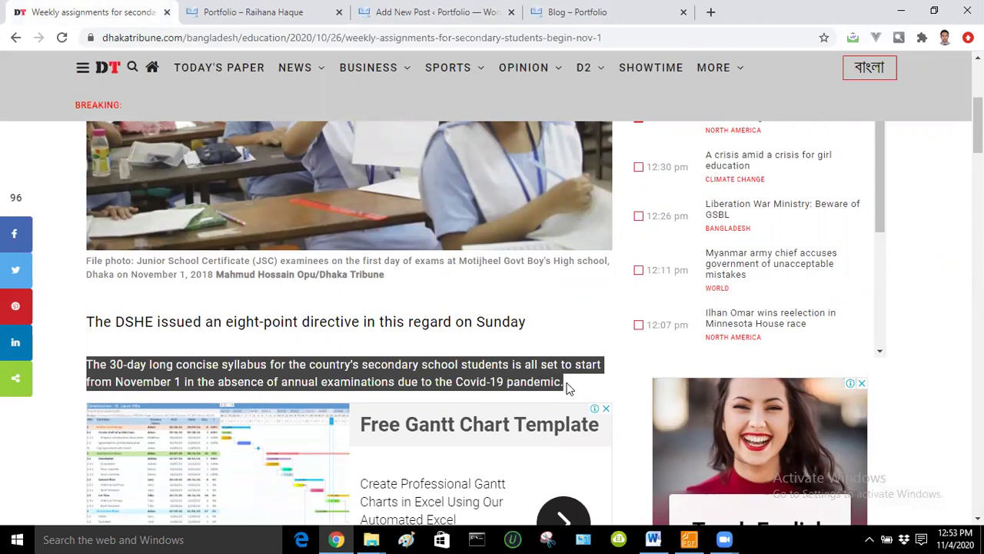
{"action": "left_click", "coordinate": [256, 9]}
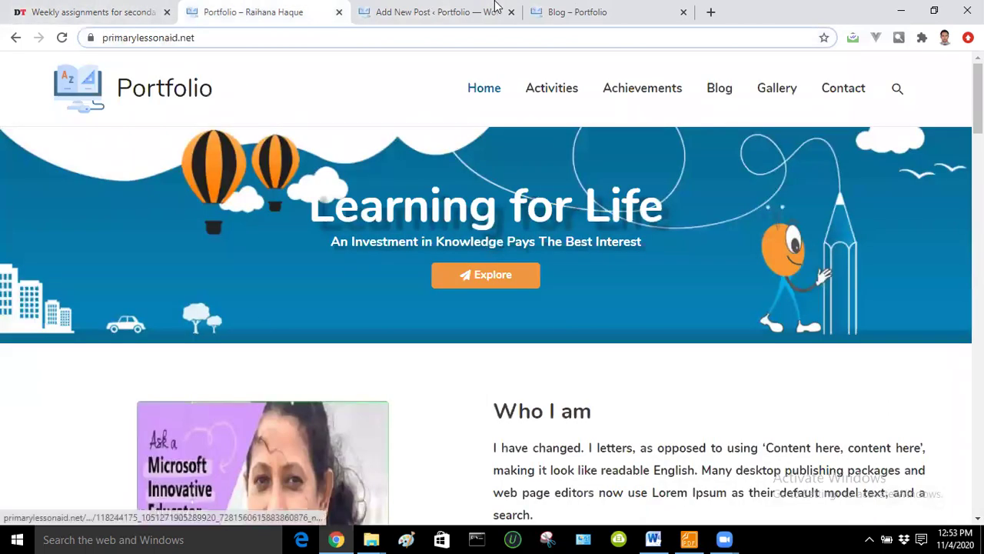
{"action": "left_click", "coordinate": [496, 8]}
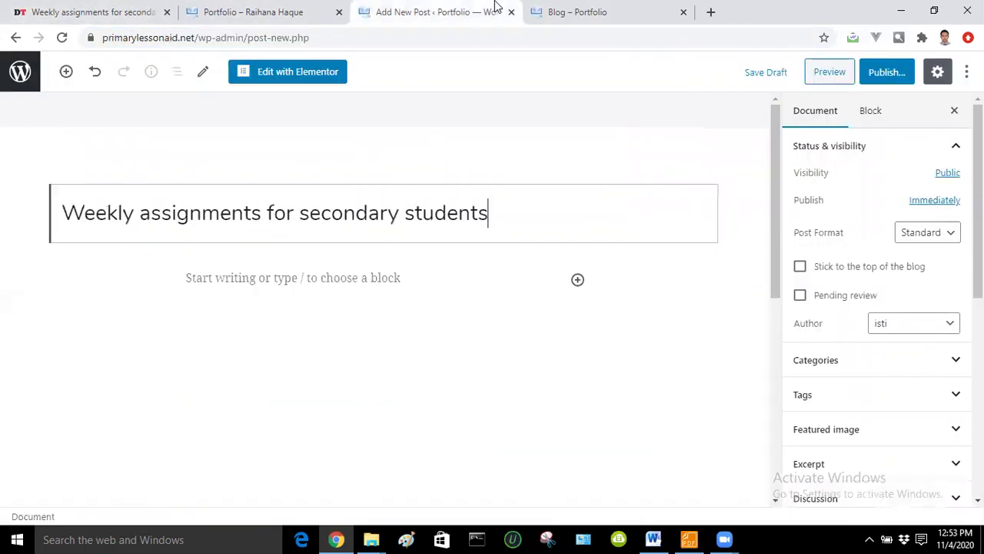
{"action": "left_click", "coordinate": [256, 278]}
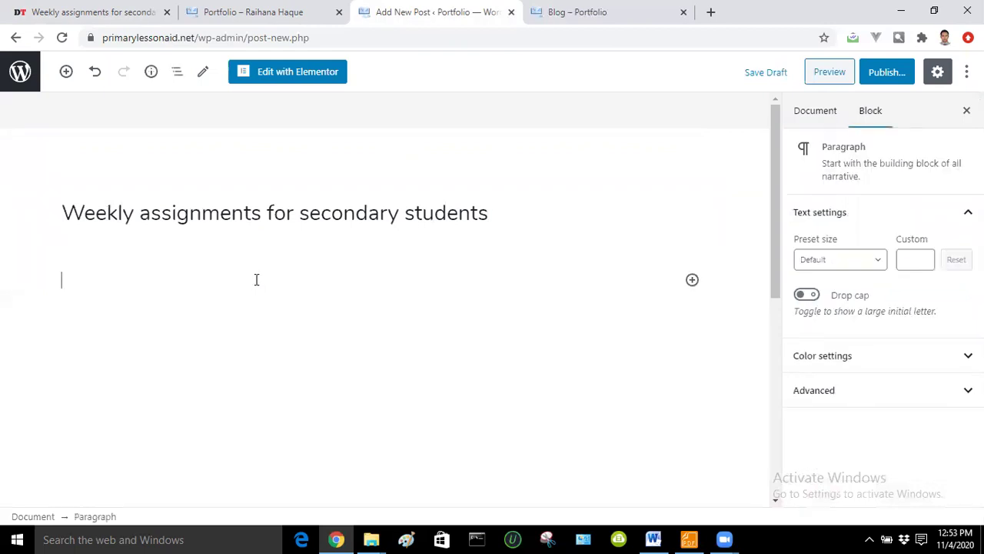
{"action": "key", "text": "ctrl+v"}
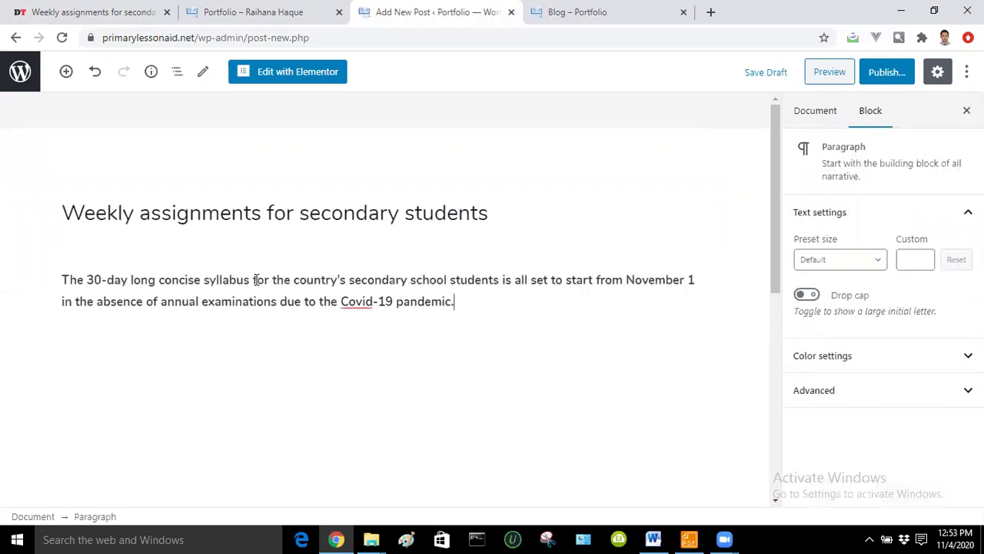
- Copy the article's next two paragraphs, from "Students from grade six" to "nearest educational institution", and paste them below the post's first paragraph
{"action": "left_click", "coordinate": [123, 12]}
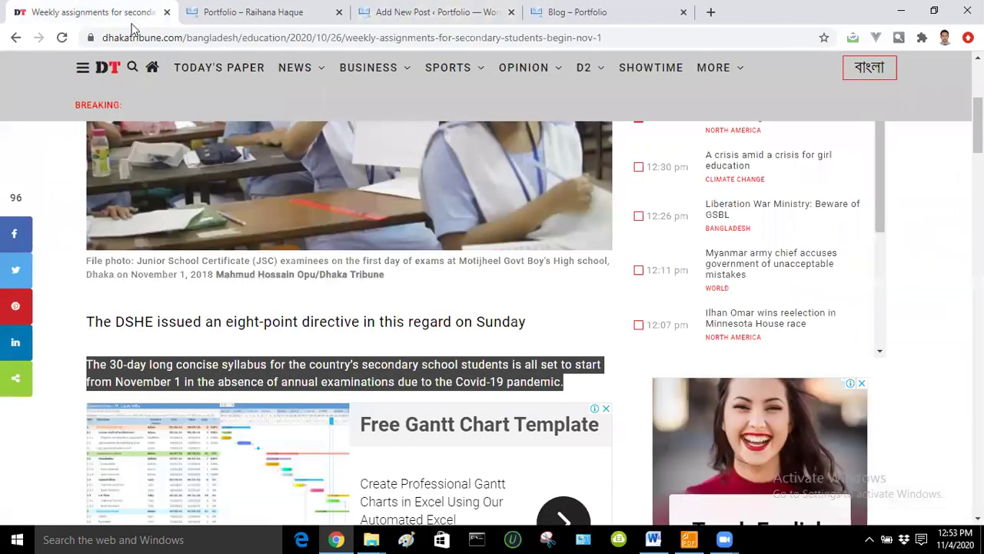
{"action": "scroll", "coordinate": [892, 187], "scroll_direction": "down", "scroll_amount": 5}
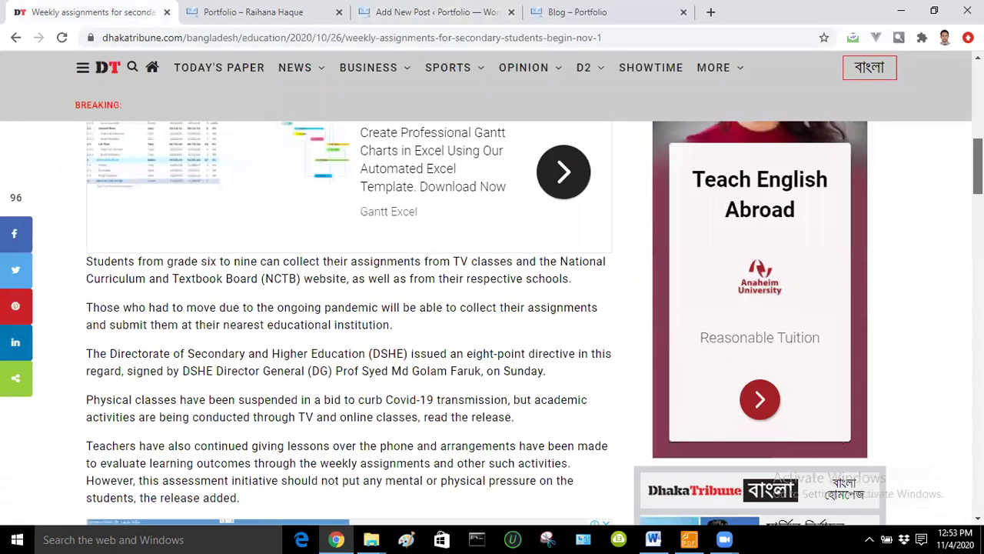
{"action": "left_click_drag", "start_coordinate": [86, 261], "coordinate": [407, 326]}
{"action": "key", "text": "ctrl+c"}
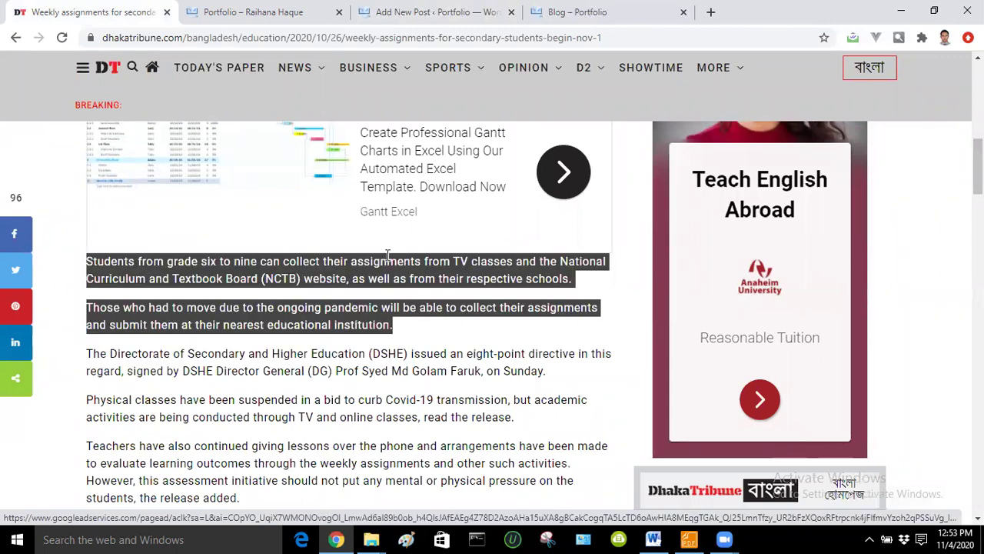
{"action": "left_click", "coordinate": [573, 11]}
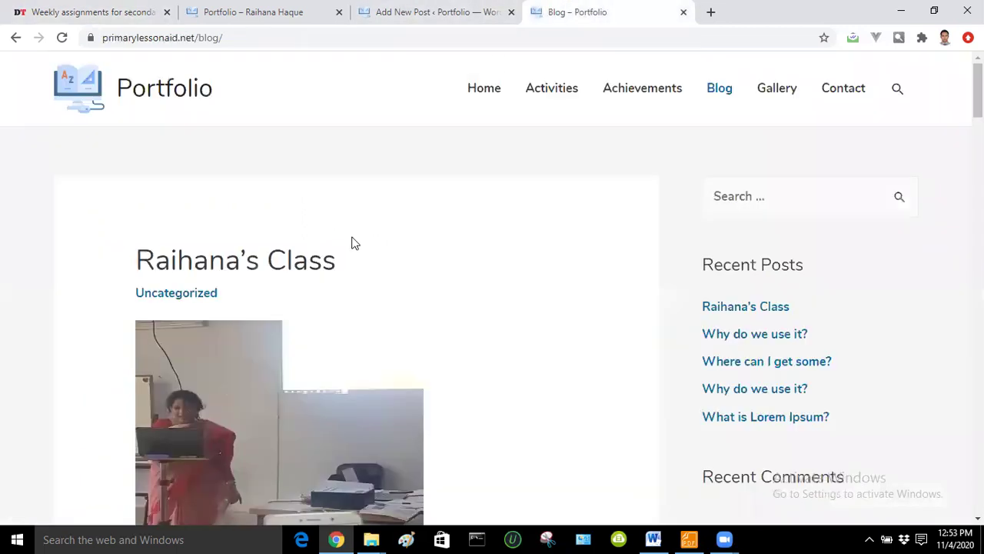
{"action": "left_click", "coordinate": [397, 9]}
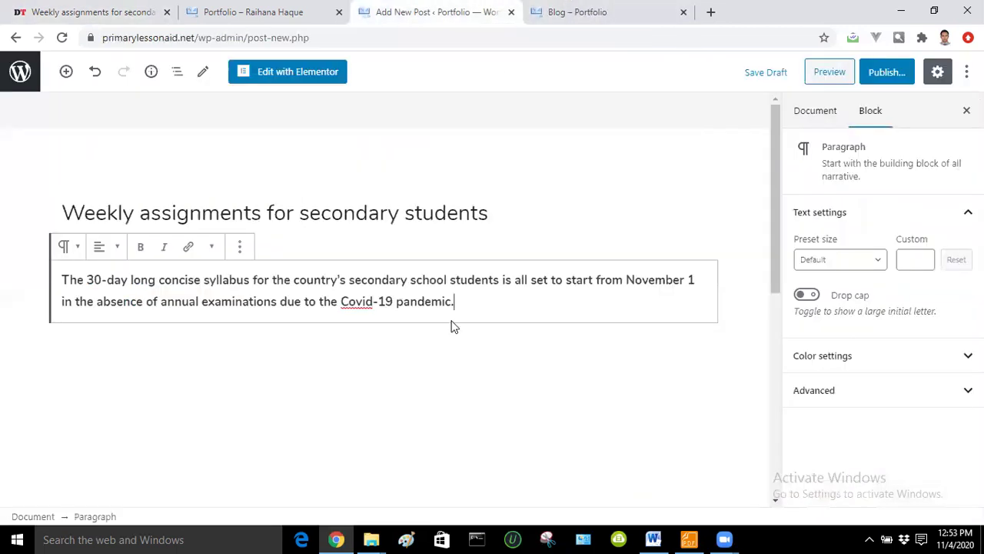
{"action": "key", "text": "ctrl+v"}
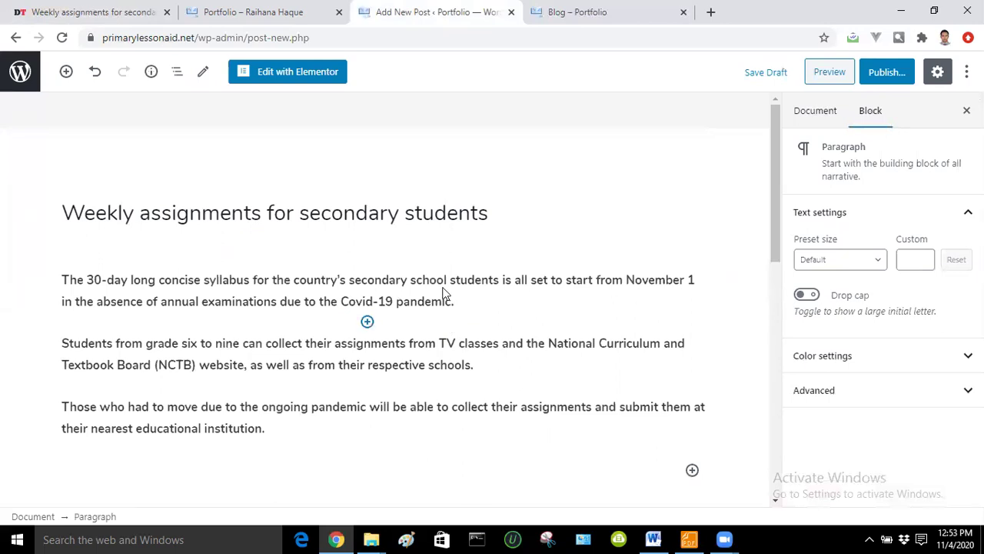
- Assign the post to the Education Blog category in its document settings
{"action": "left_click", "coordinate": [776, 102]}
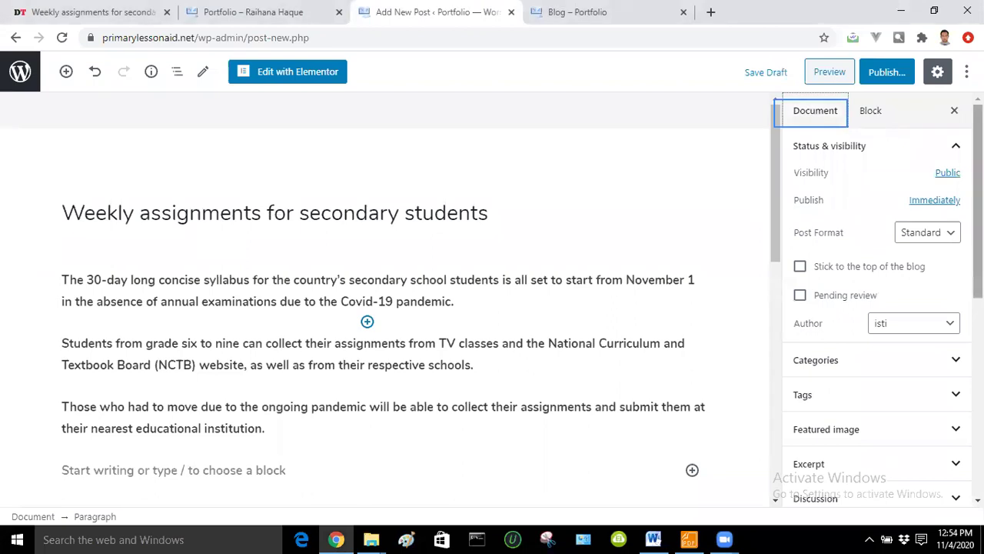
{"action": "scroll", "coordinate": [877, 300], "scroll_direction": "down", "scroll_amount": 1}
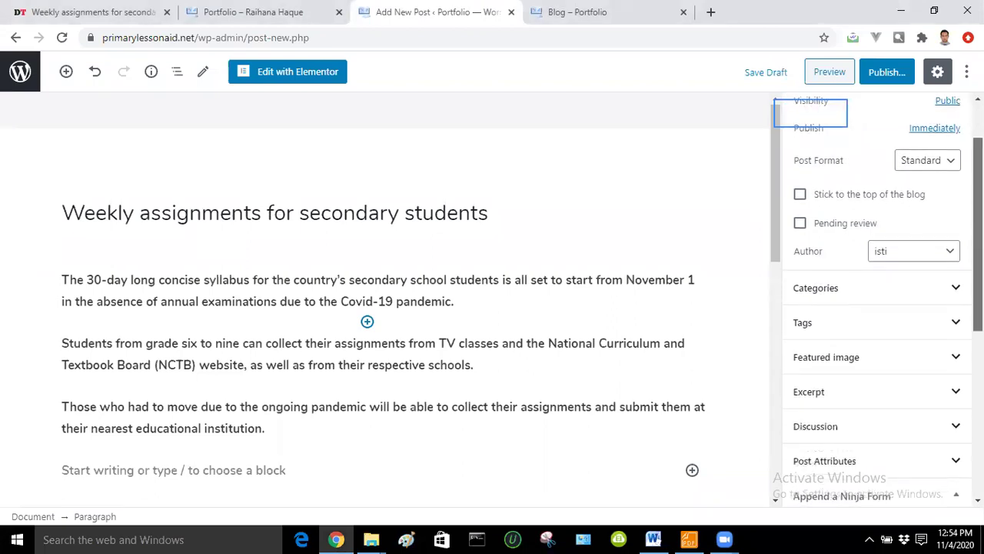
{"action": "left_click", "coordinate": [827, 301]}
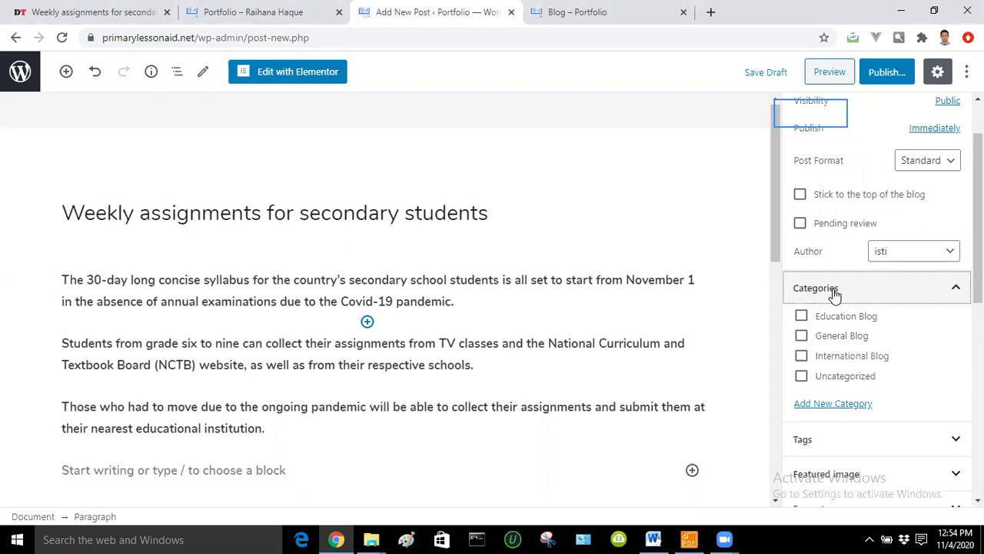
{"action": "left_click", "coordinate": [801, 316]}
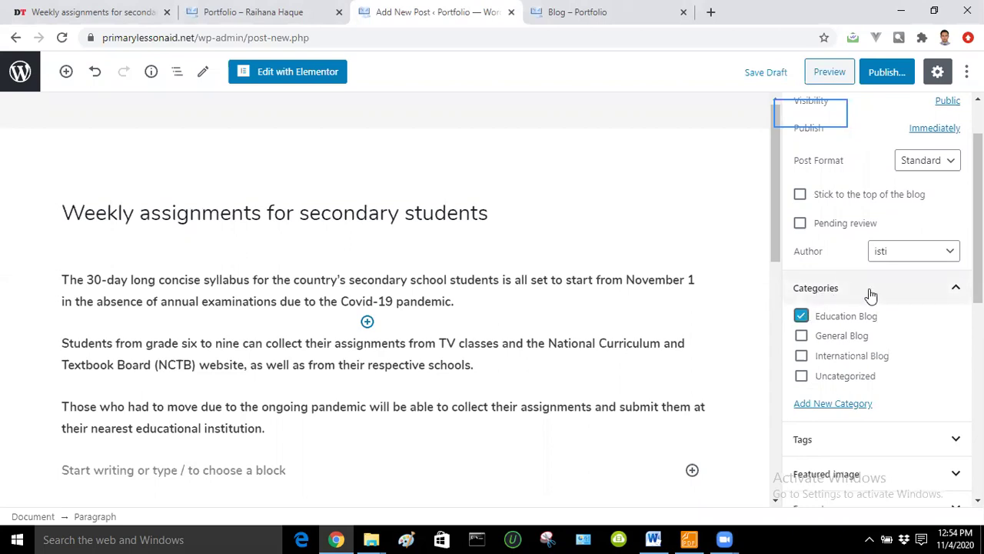
- Expand the featured image section in the post's document settings
{"action": "scroll", "coordinate": [873, 296], "scroll_direction": "down", "scroll_amount": 2}
{"action": "scroll", "coordinate": [861, 323], "scroll_direction": "down", "scroll_amount": 2}
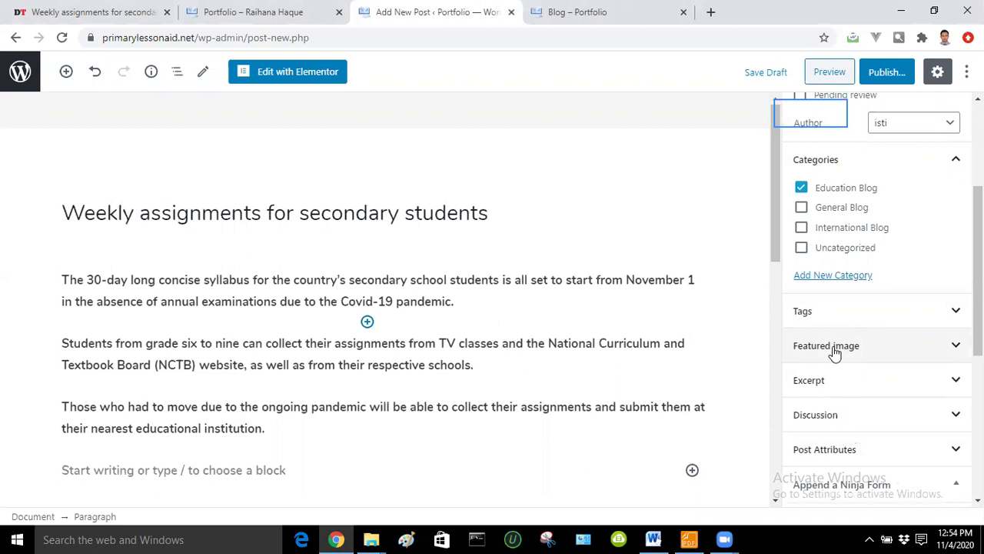
{"action": "left_click", "coordinate": [835, 353]}
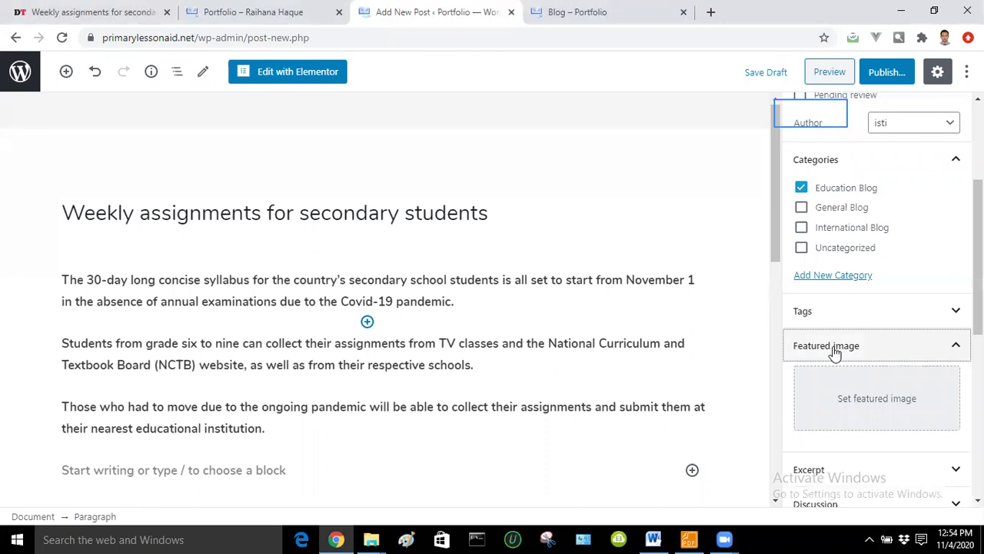
- Save the lead classroom photo from the Dhaka Tribune article to the Desktop as a JPG, keeping its suggested file name
{"action": "left_click", "coordinate": [92, 8]}
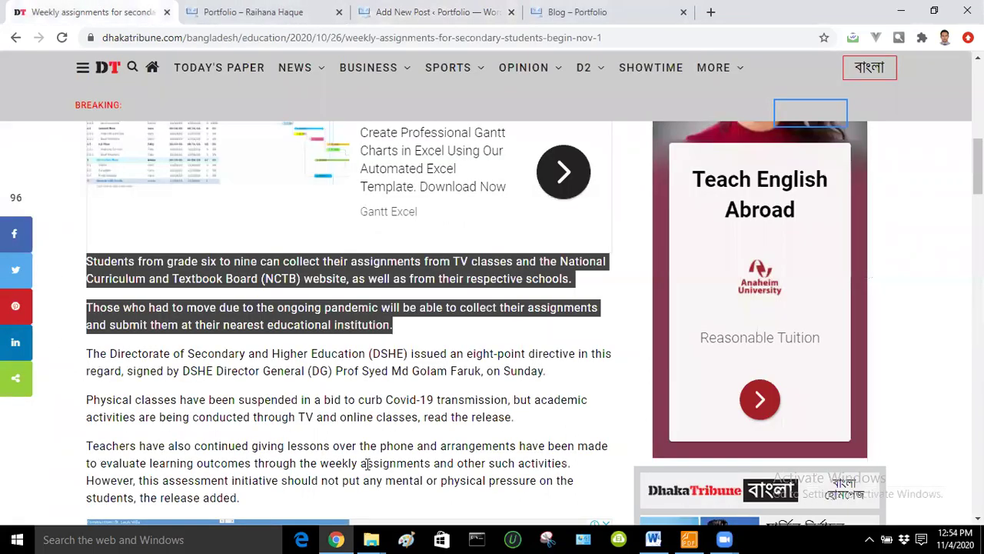
{"action": "left_click_drag", "start_coordinate": [978, 167], "coordinate": [978, 112]}
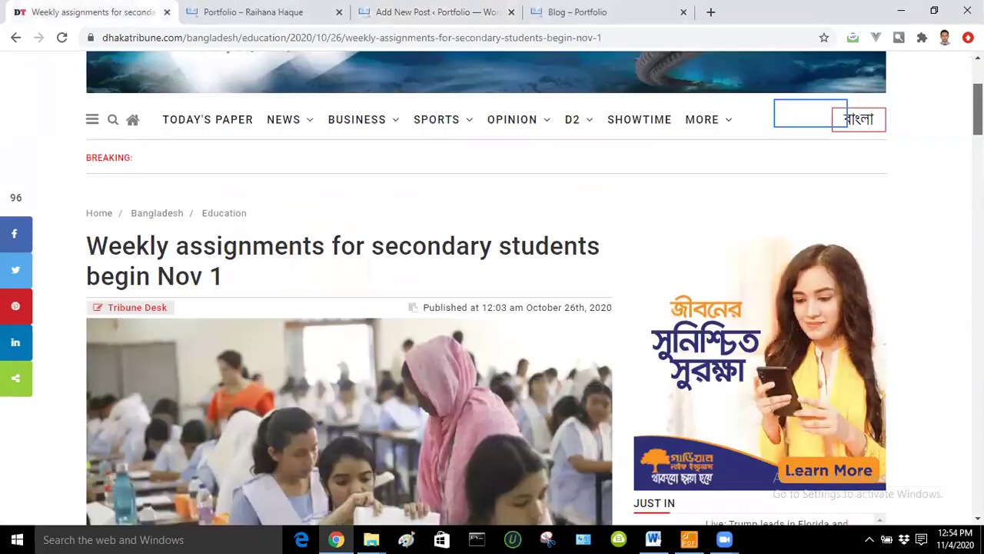
{"action": "scroll", "coordinate": [759, 187], "scroll_direction": "down", "scroll_amount": 1}
{"action": "right_click", "coordinate": [258, 306]}
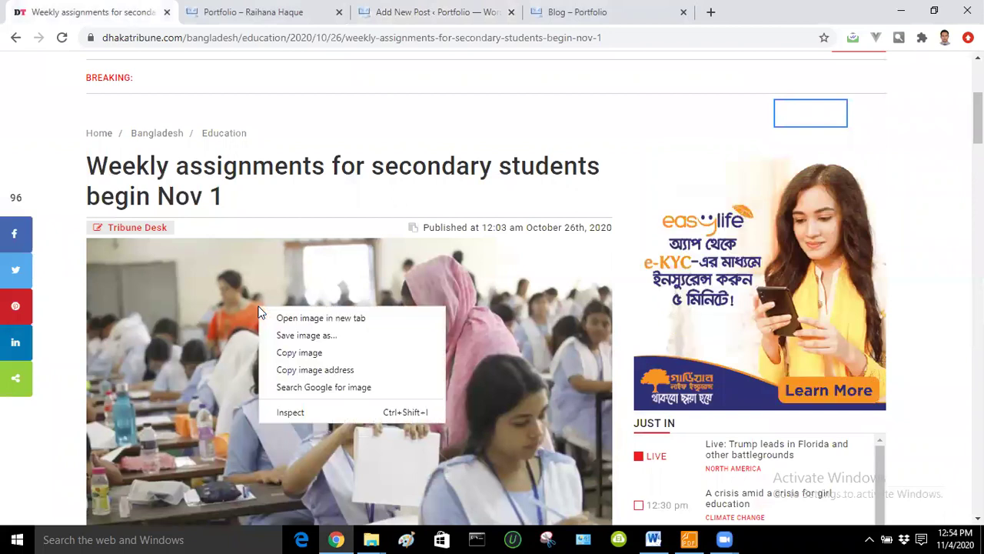
{"action": "left_click", "coordinate": [291, 335]}
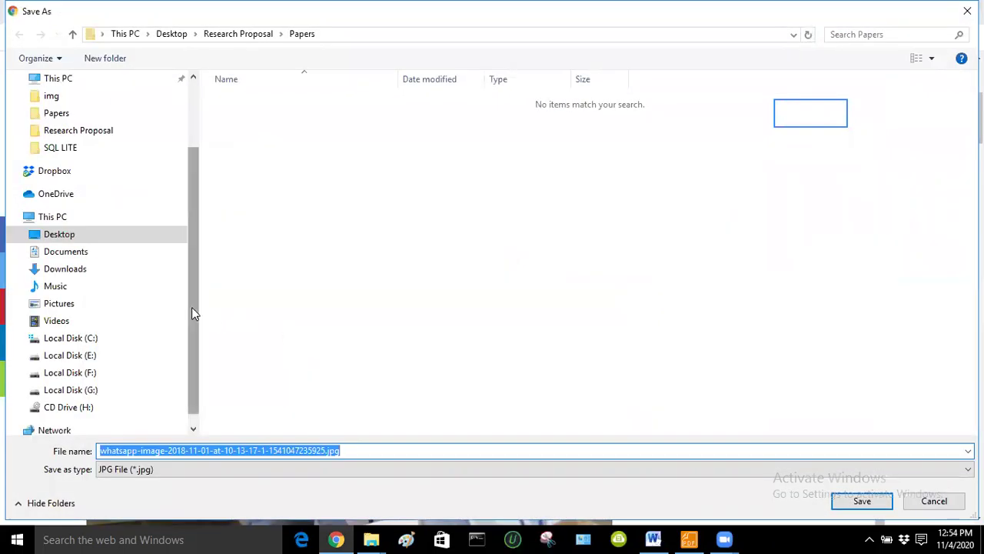
{"action": "scroll", "coordinate": [192, 298], "scroll_direction": "up", "scroll_amount": 1}
{"action": "left_click", "coordinate": [60, 255]}
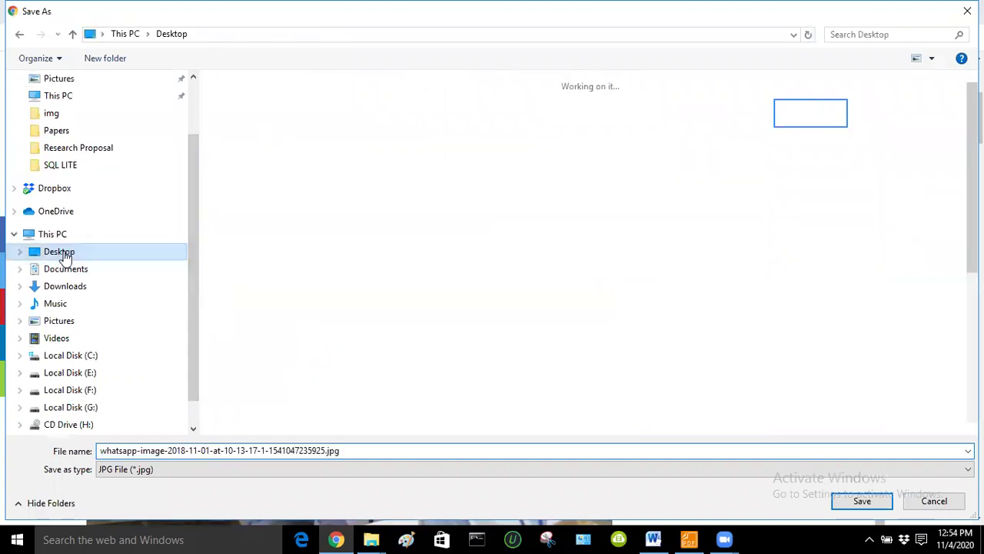
{"action": "left_click", "coordinate": [863, 502]}
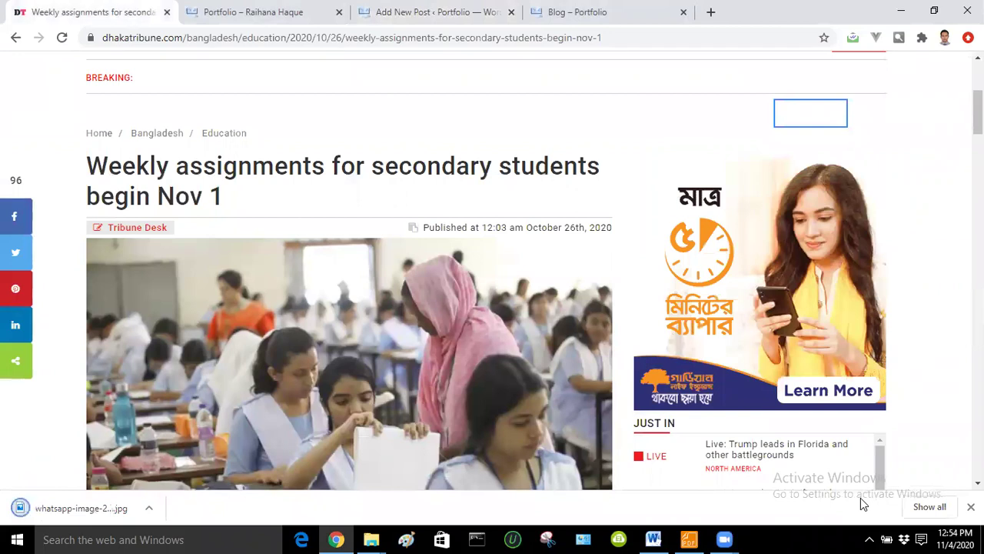
- Return to the post editor and open the featured image chooser at its file upload area
{"action": "left_click", "coordinate": [628, 8]}
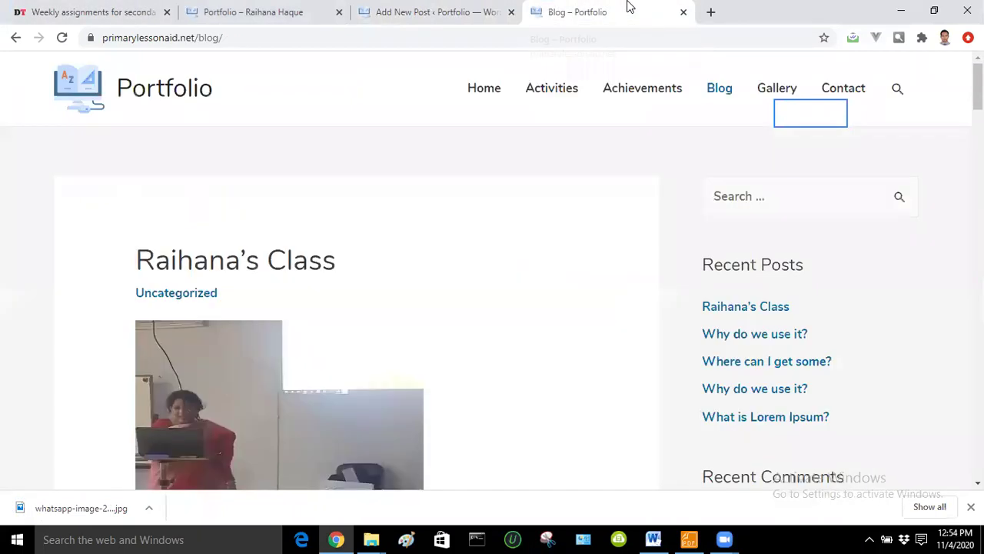
{"action": "left_click", "coordinate": [433, 9]}
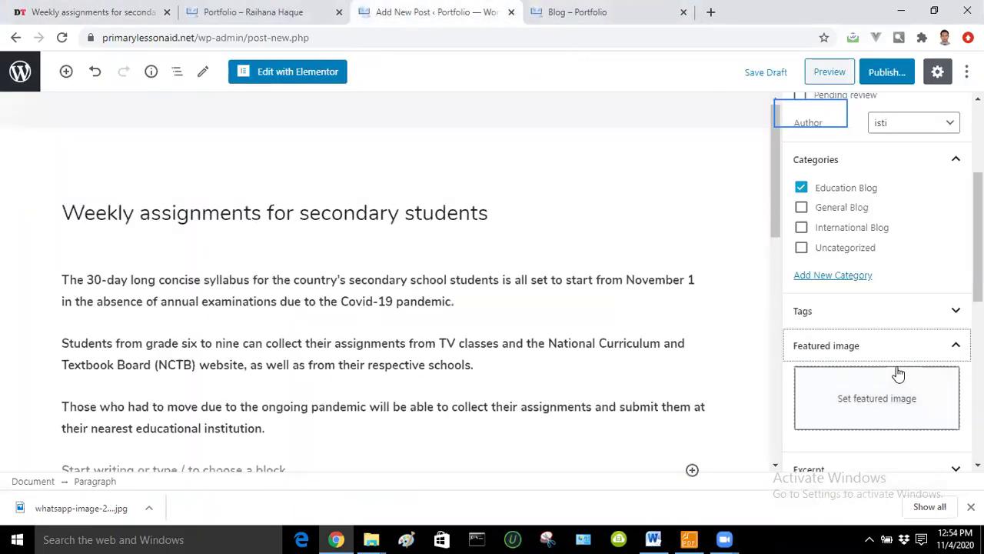
{"action": "left_click", "coordinate": [826, 346]}
{"action": "left_click", "coordinate": [826, 347]}
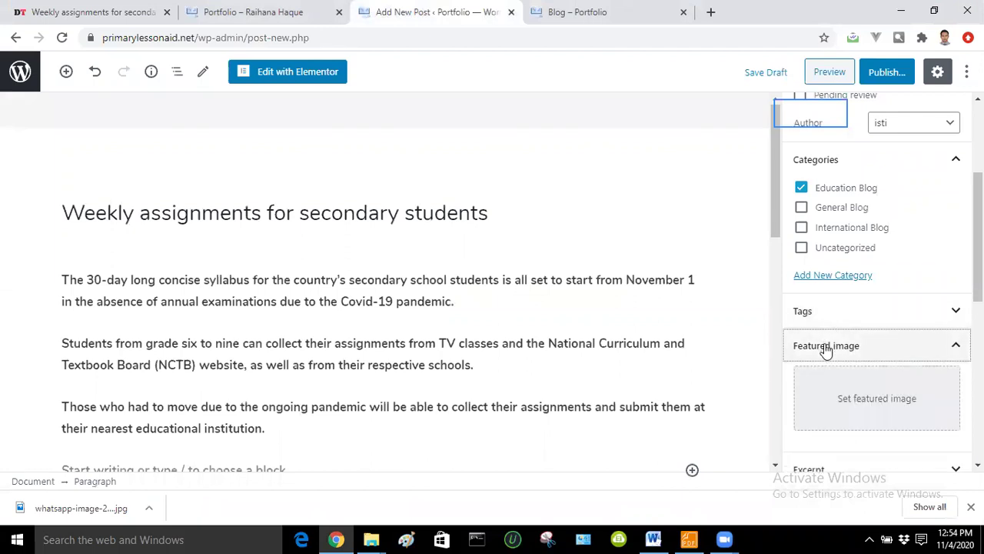
{"action": "left_click", "coordinate": [860, 406]}
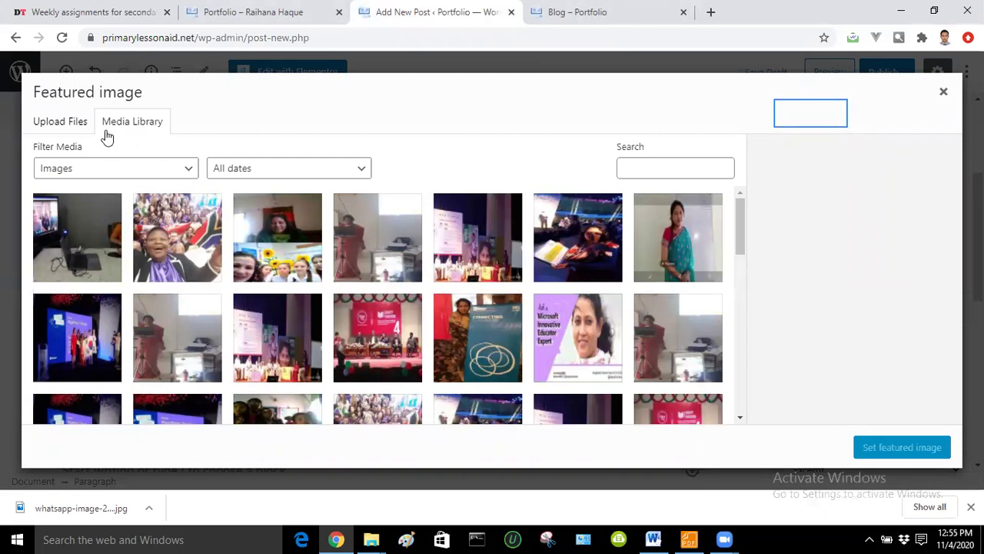
{"action": "left_click", "coordinate": [68, 125]}
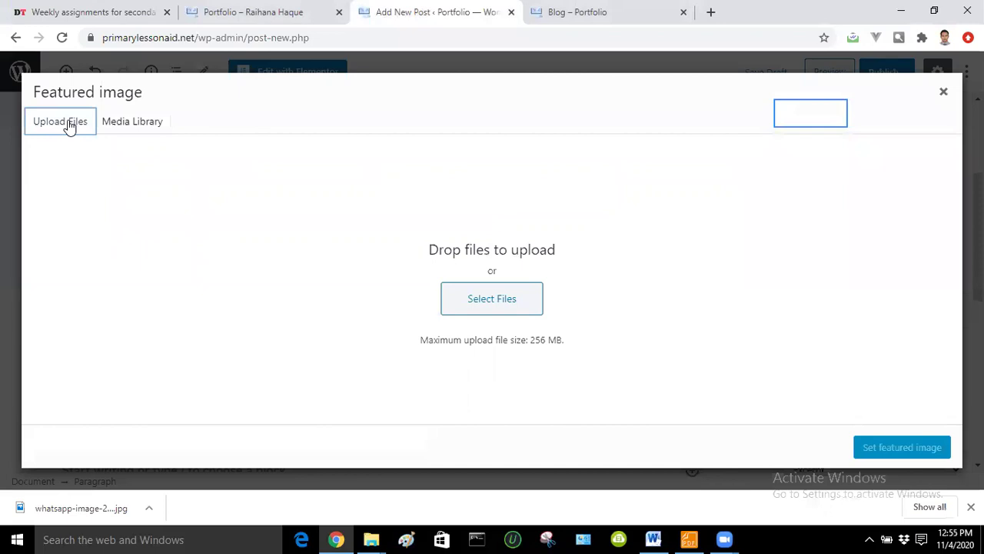
{"action": "left_click", "coordinate": [125, 125]}
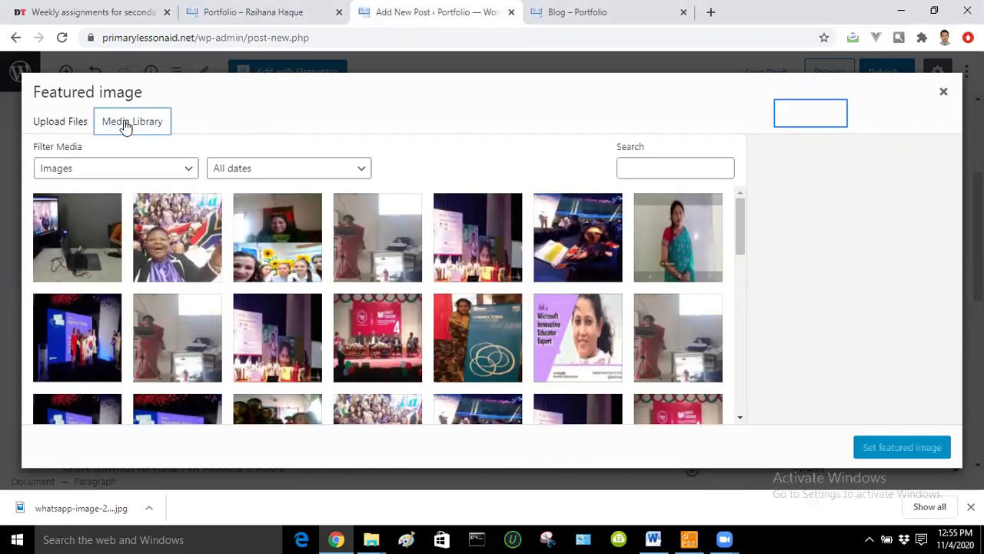
{"action": "left_click", "coordinate": [79, 126]}
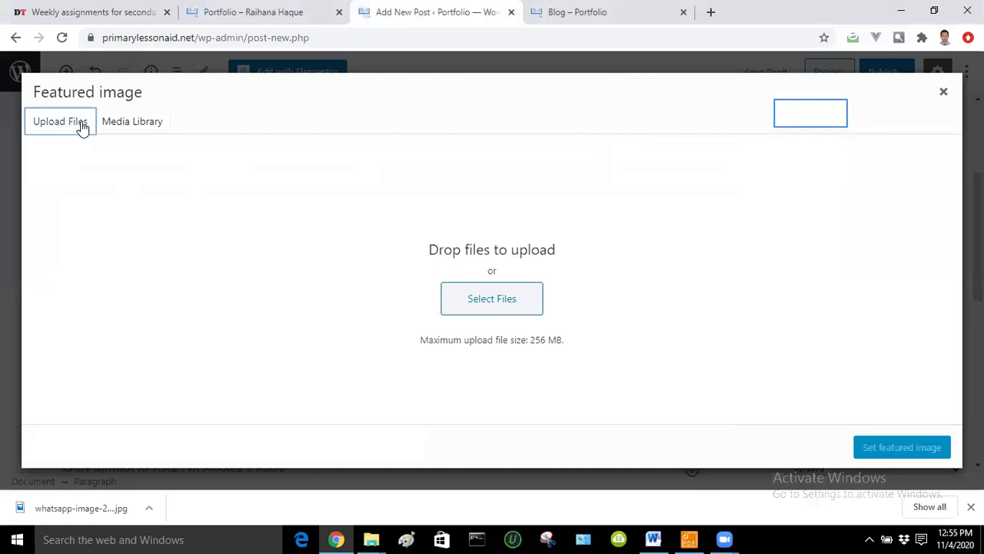
- Upload whatsapp-image-2018-11-01-at-10-13-17-1-1541047235925.jpg from the Desktop and set it as the post's featured image
{"action": "left_click", "coordinate": [485, 303]}
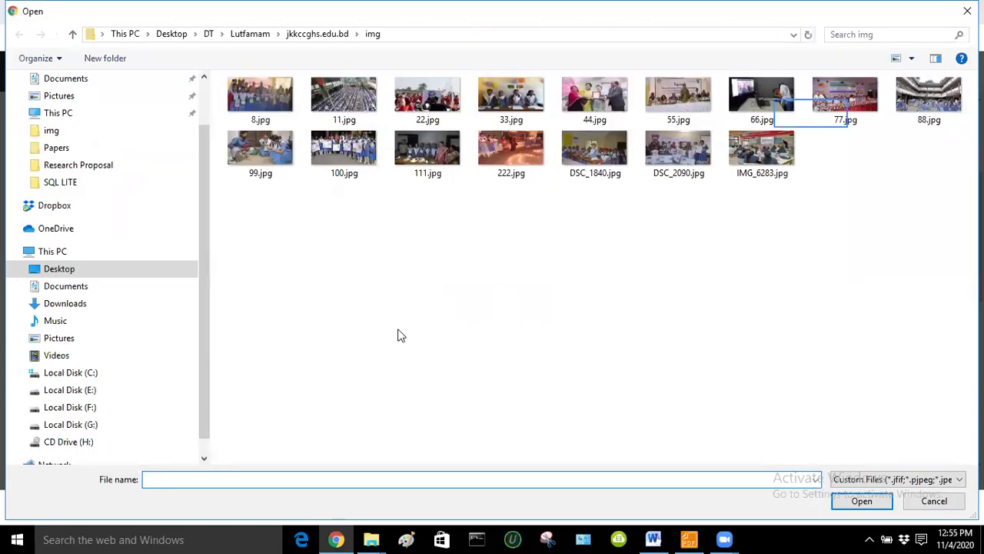
{"action": "left_click", "coordinate": [79, 270]}
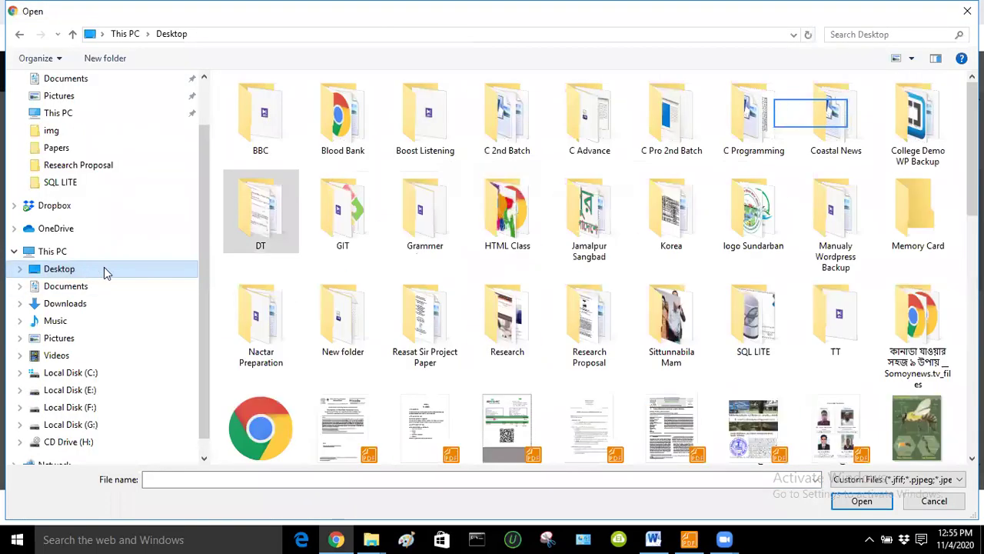
{"action": "scroll", "coordinate": [831, 112], "scroll_direction": "down", "scroll_amount": 5}
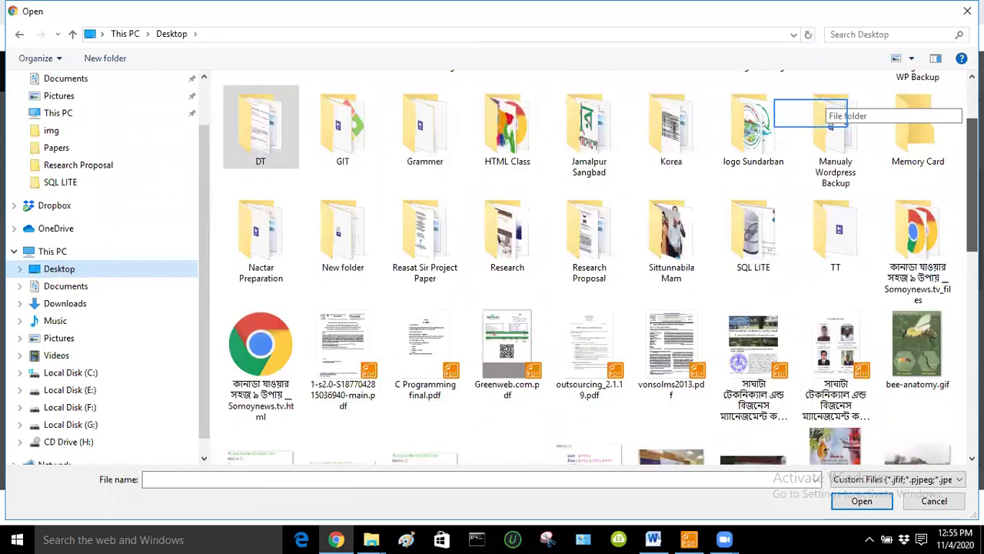
{"action": "scroll", "coordinate": [830, 113], "scroll_direction": "down", "scroll_amount": 5}
{"action": "scroll", "coordinate": [830, 114], "scroll_direction": "down", "scroll_amount": 3}
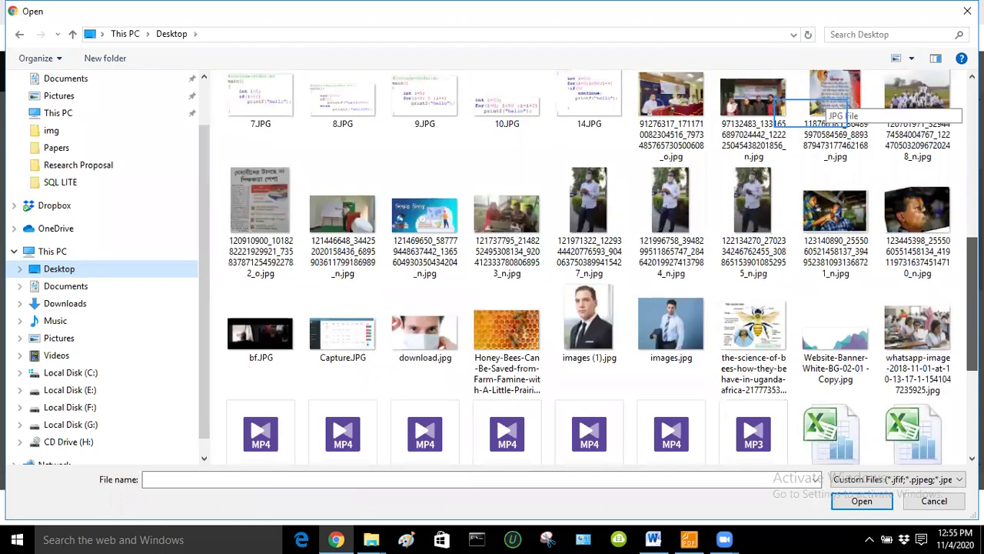
{"action": "double_click", "coordinate": [930, 334]}
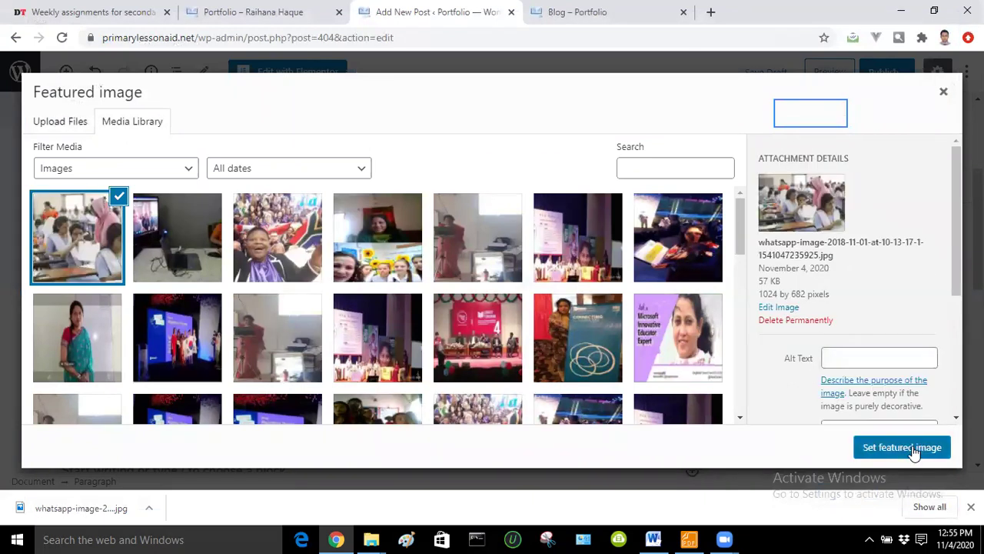
{"action": "left_click", "coordinate": [901, 447]}
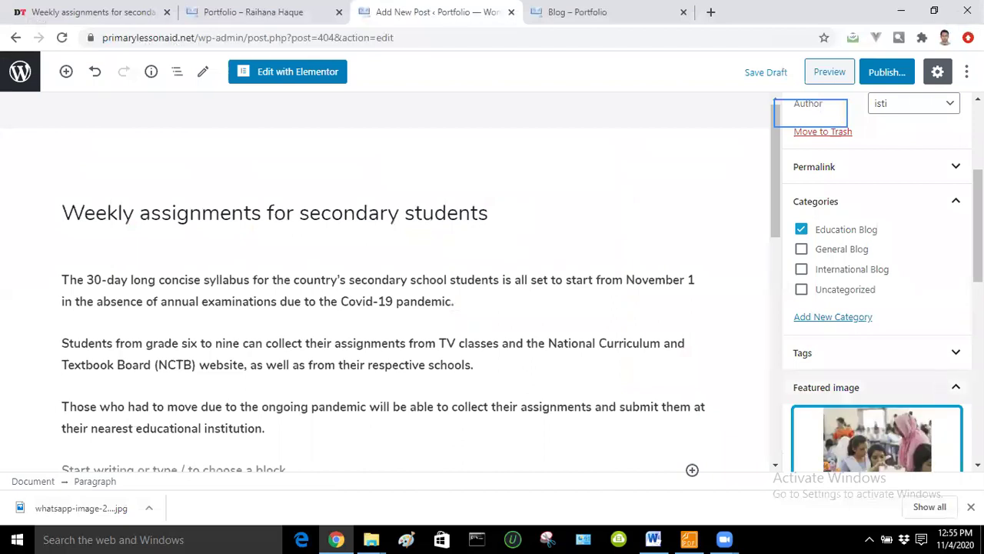
- Review the remaining document settings and publish the post with public visibility, effective immediately
{"action": "scroll", "coordinate": [877, 284], "scroll_direction": "down", "scroll_amount": 3}
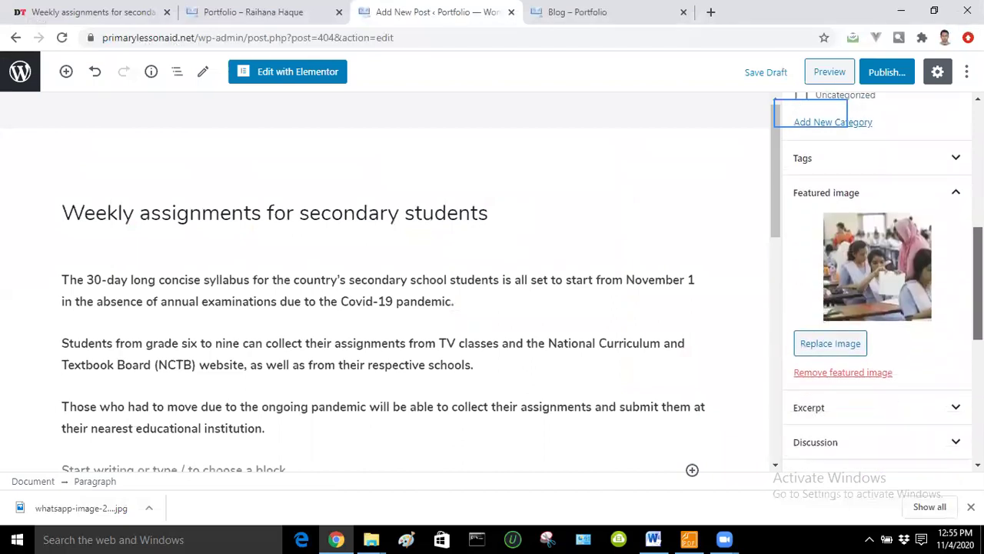
{"action": "scroll", "coordinate": [876, 285], "scroll_direction": "down", "scroll_amount": 4}
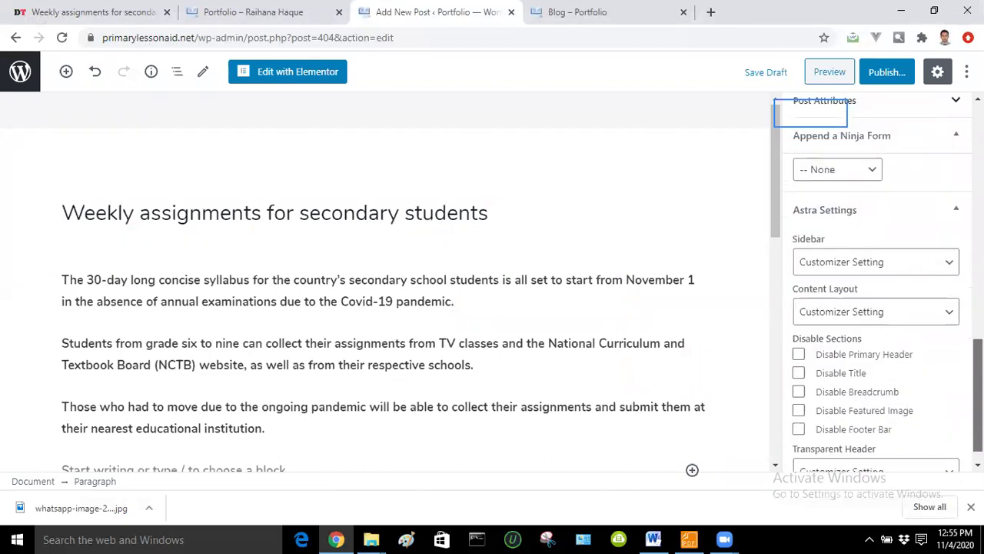
{"action": "scroll", "coordinate": [876, 280], "scroll_direction": "up", "scroll_amount": 4}
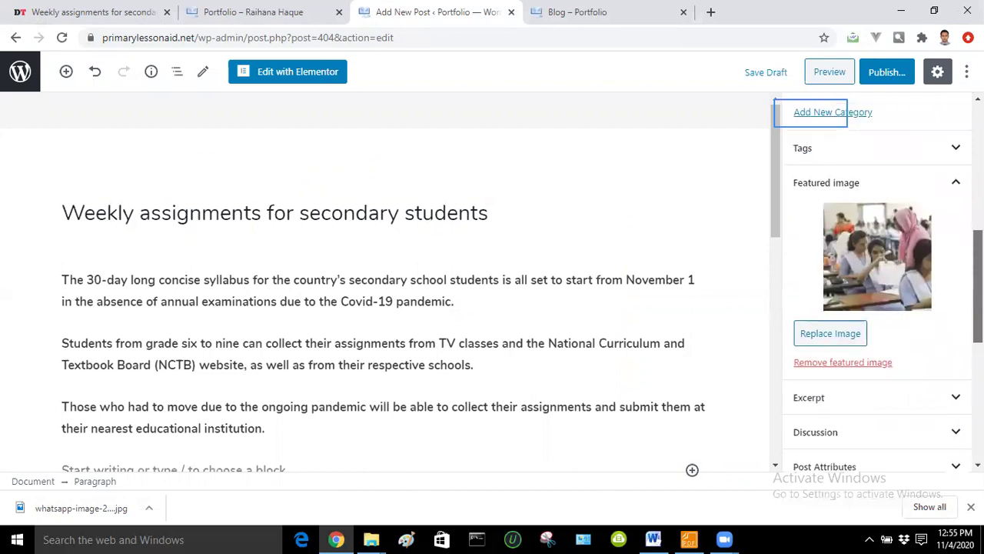
{"action": "scroll", "coordinate": [877, 284], "scroll_direction": "up", "scroll_amount": 5}
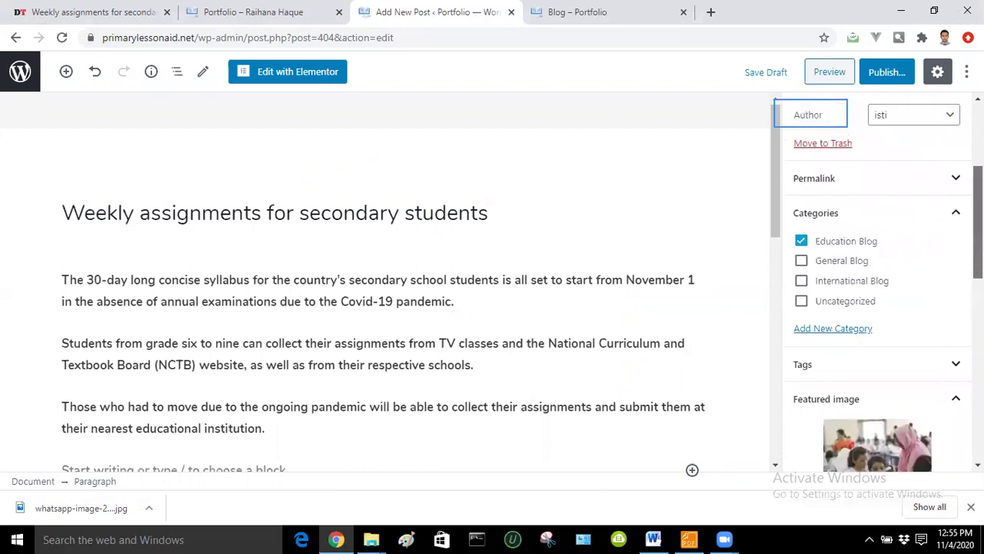
{"action": "left_click", "coordinate": [884, 77]}
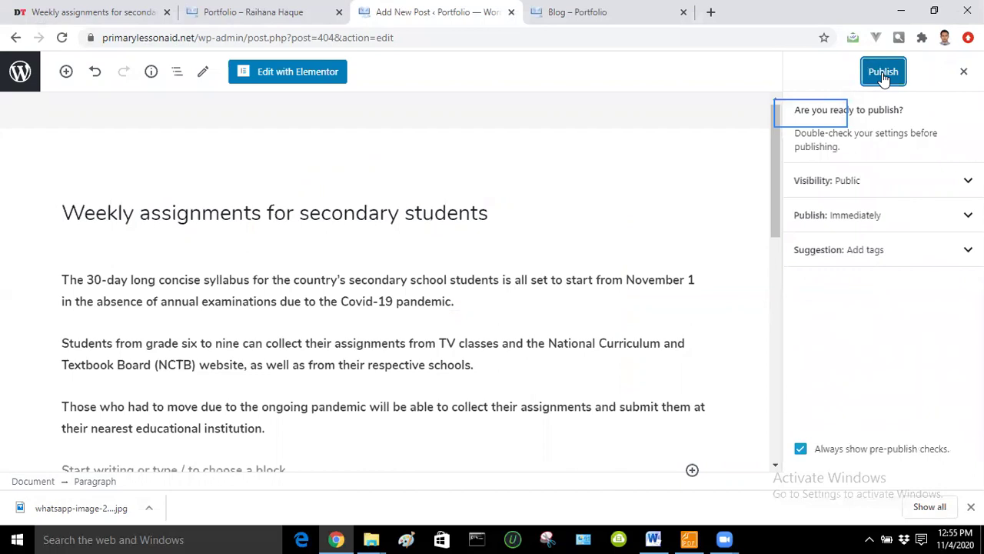
{"action": "left_click", "coordinate": [884, 73]}
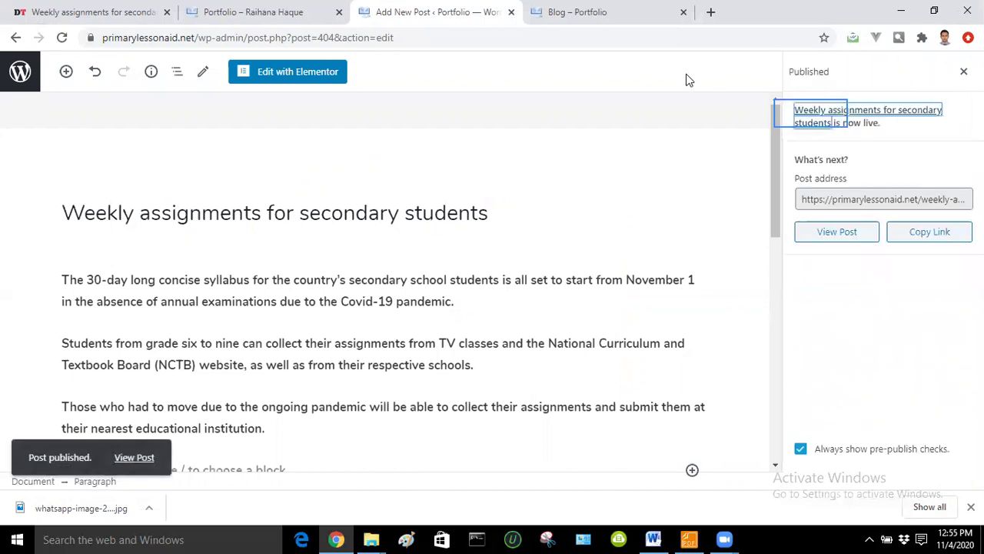
- Reload the site's Blog page and check the new post's title, category and image
{"action": "left_click", "coordinate": [620, 21]}
{"action": "left_click", "coordinate": [63, 38]}
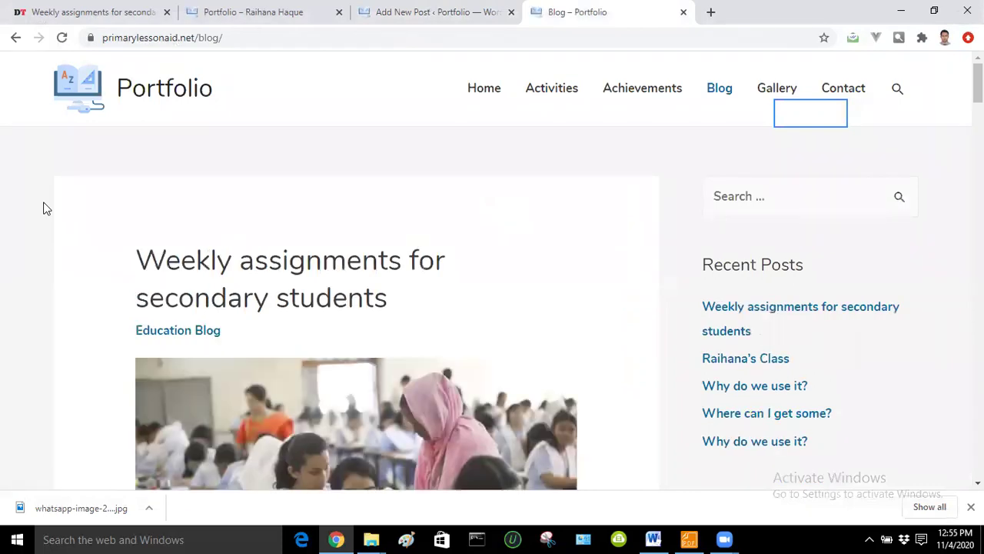
{"action": "scroll", "coordinate": [811, 113], "scroll_direction": "down", "scroll_amount": 5}
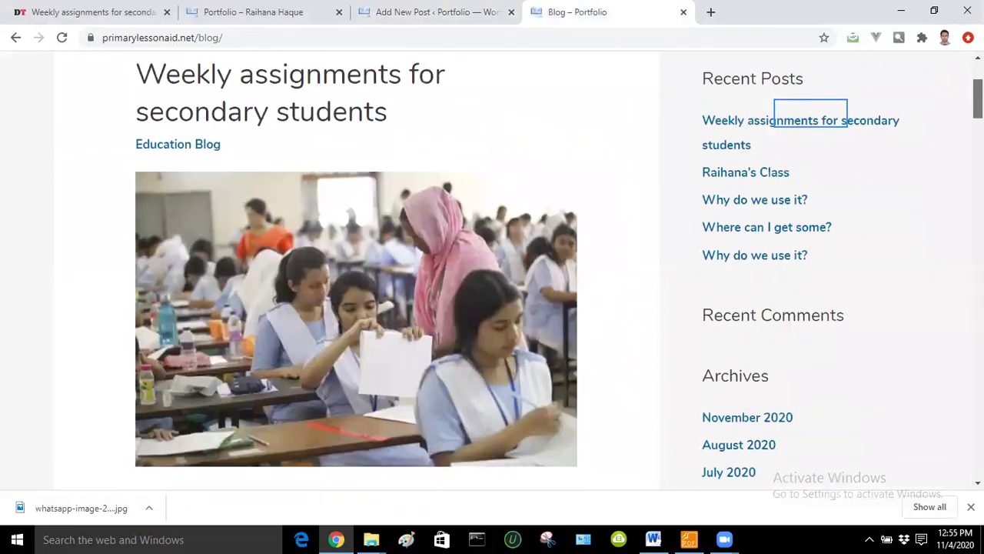
{"action": "scroll", "coordinate": [810, 113], "scroll_direction": "up", "scroll_amount": 4}
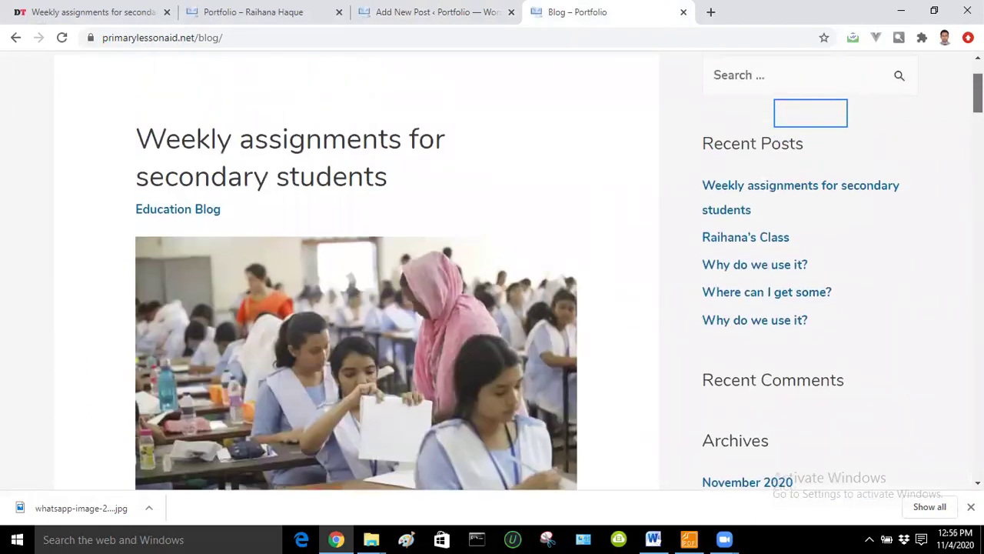
{"action": "scroll", "coordinate": [810, 113], "scroll_direction": "up", "scroll_amount": 2}
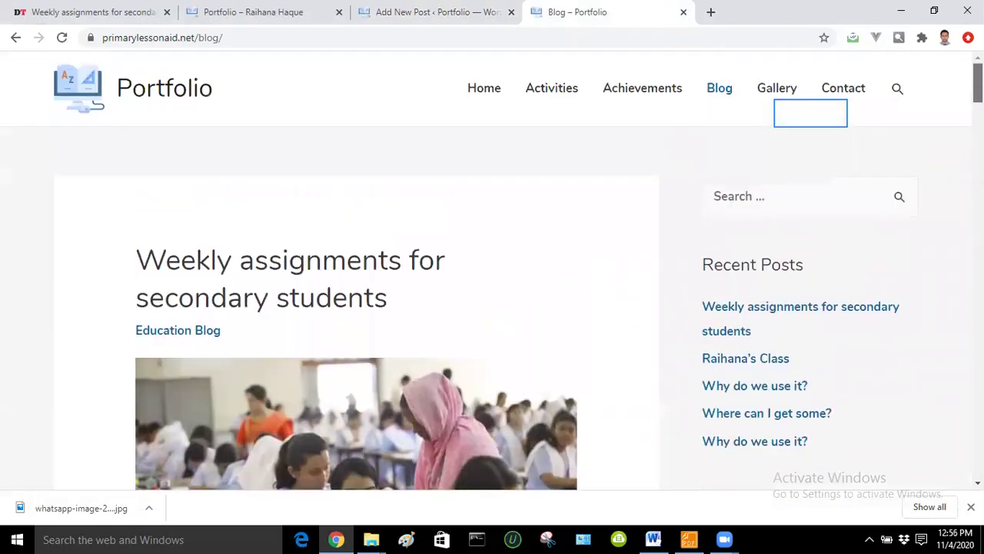
- Open the site's Home page and examine the Recent Blog section for the new post
{"action": "left_click", "coordinate": [478, 89]}
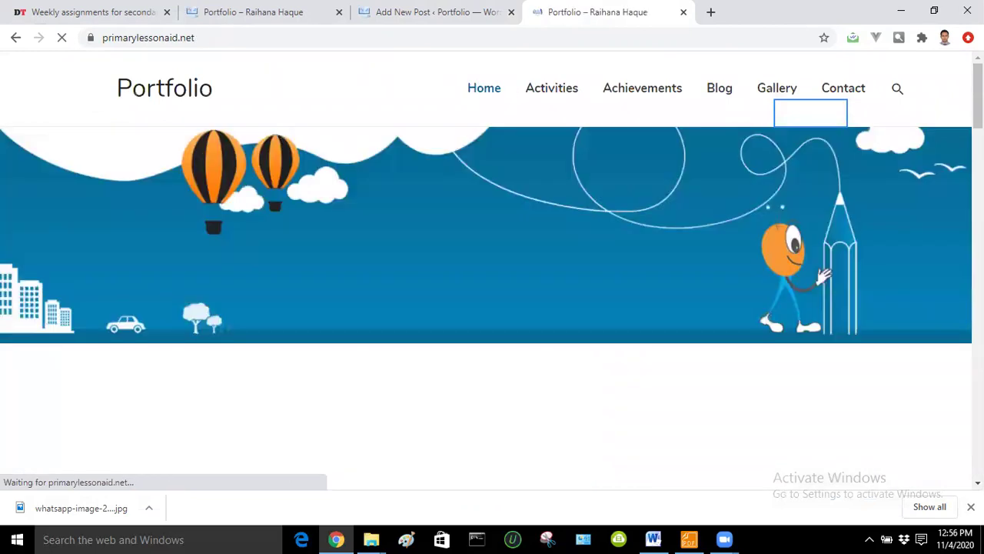
{"action": "scroll", "coordinate": [811, 113], "scroll_direction": "down", "scroll_amount": 7}
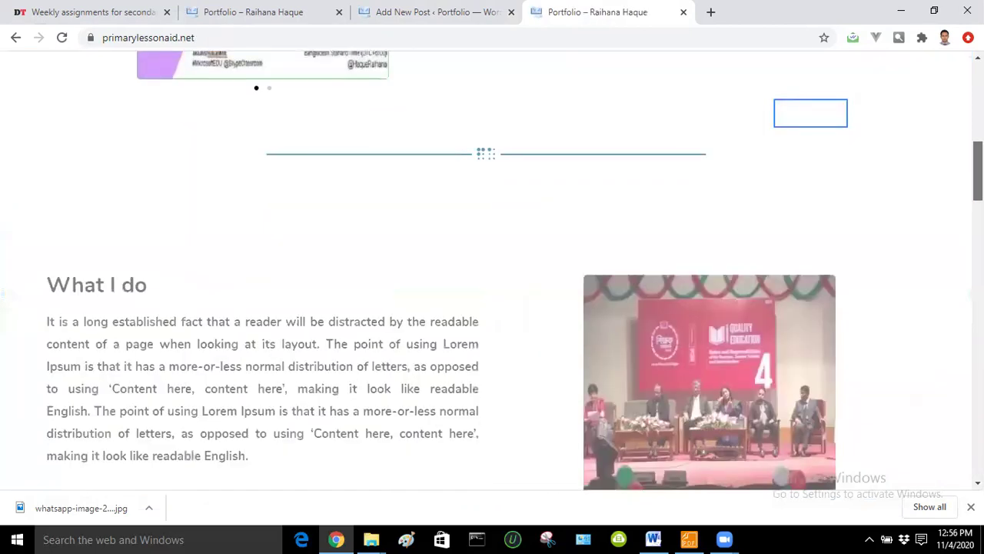
{"action": "scroll", "coordinate": [810, 113], "scroll_direction": "down", "scroll_amount": 15}
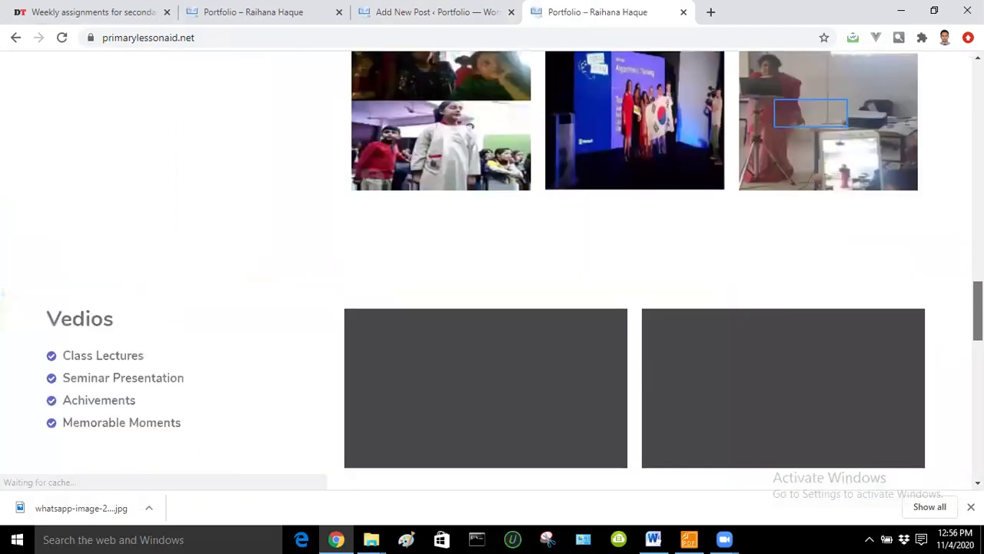
{"action": "scroll", "coordinate": [810, 113], "scroll_direction": "down", "scroll_amount": 7}
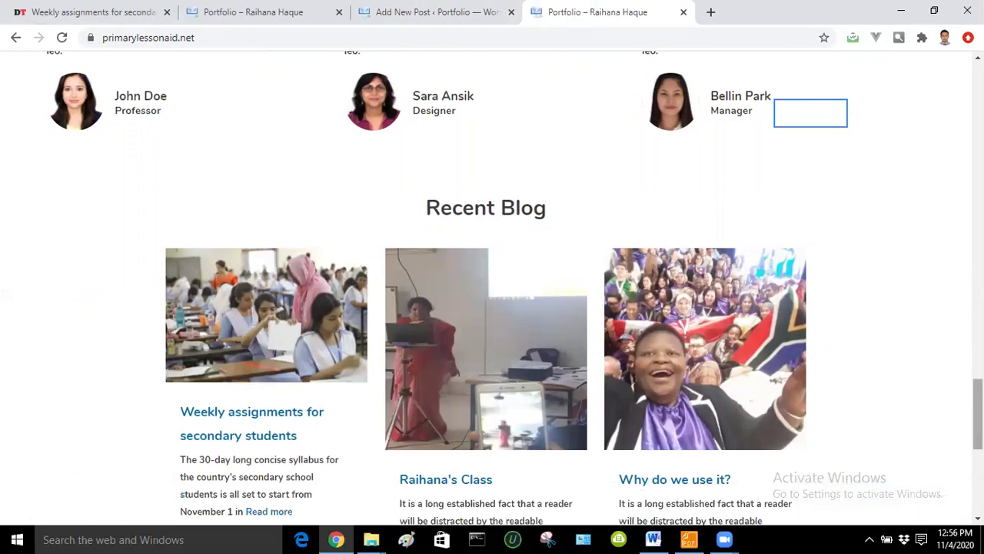
- Check the Recent Blog excerpts and page links on the home page, and go back up to its beginning
{"action": "scroll", "coordinate": [811, 113], "scroll_direction": "down", "scroll_amount": 3}
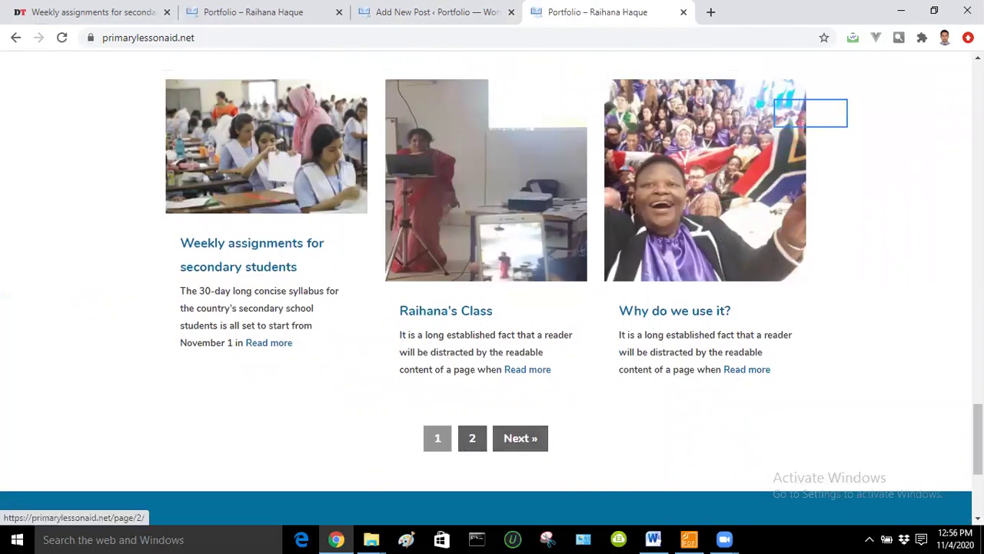
{"action": "scroll", "coordinate": [516, 288], "scroll_direction": "up", "scroll_amount": 2}
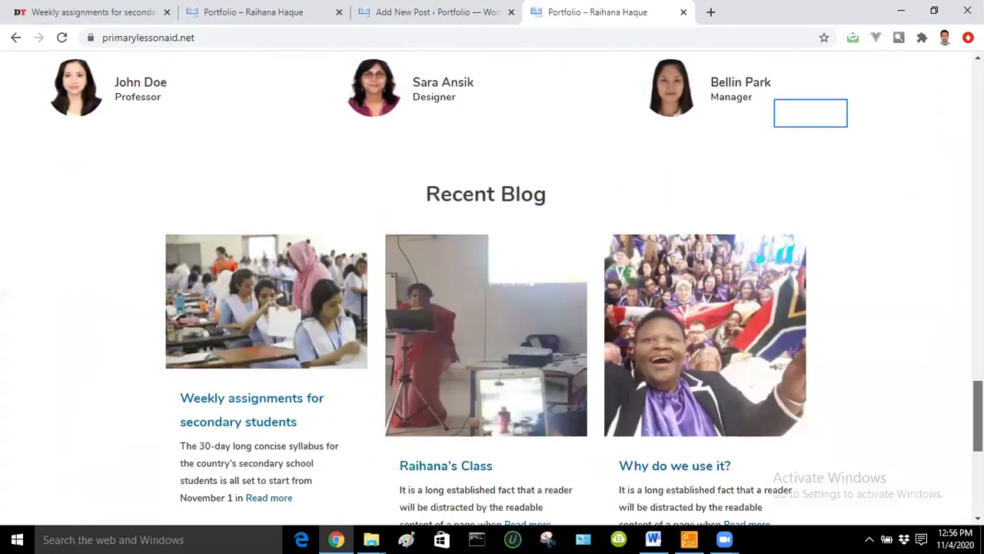
{"action": "scroll", "coordinate": [517, 288], "scroll_direction": "up", "scroll_amount": 2}
{"action": "key", "text": "Home"}
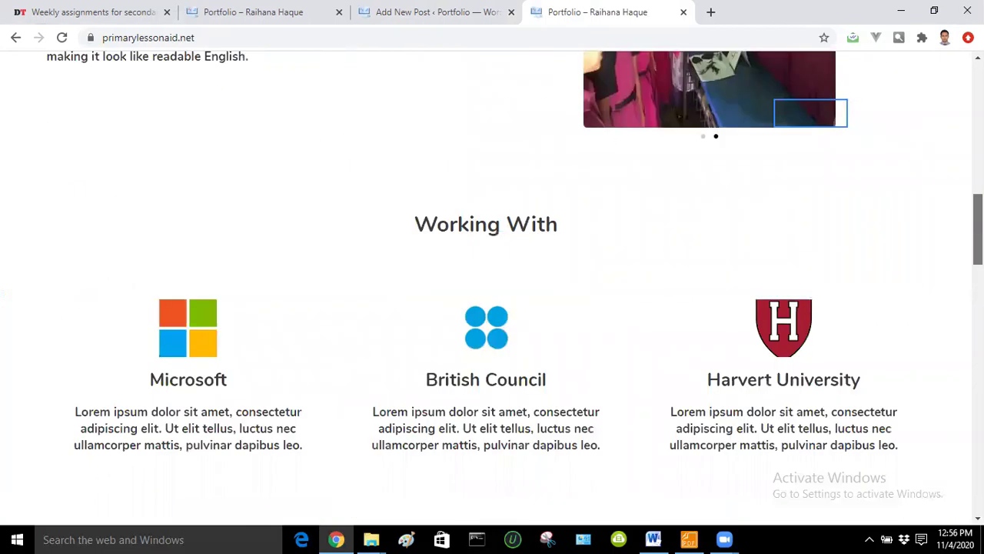
- Leave the post editor and open the list of all posts, showing the newly published post
{"action": "left_click", "coordinate": [435, 9]}
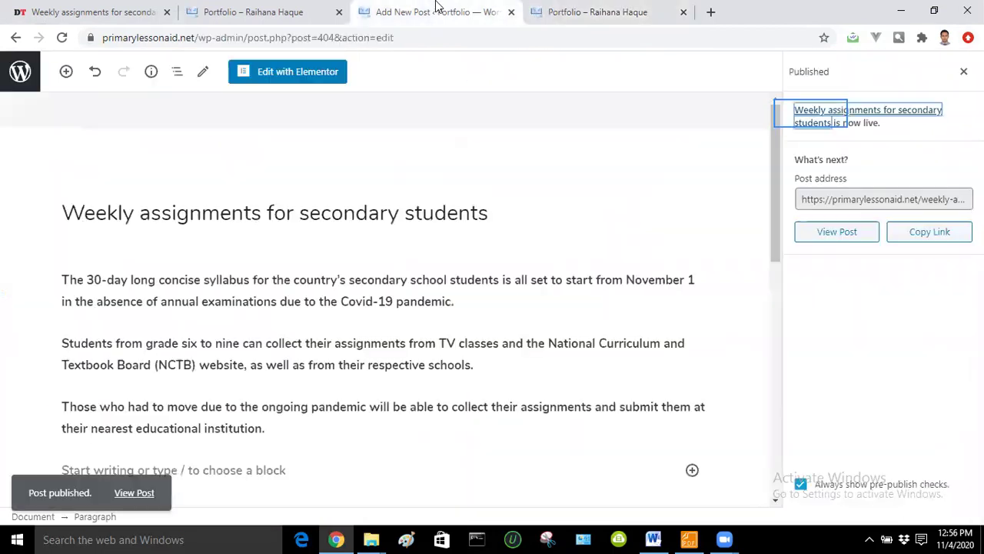
{"action": "left_click", "coordinate": [22, 75]}
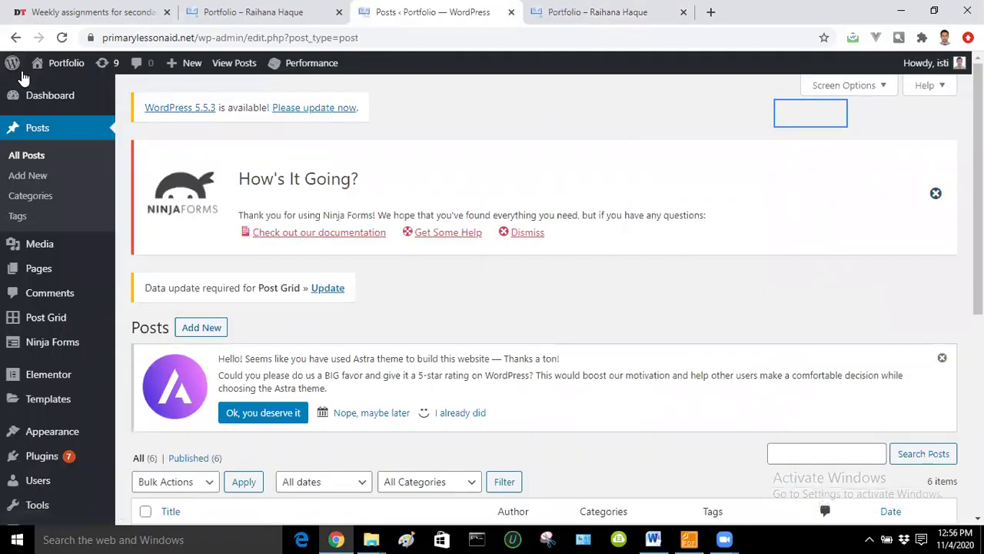
{"action": "left_click", "coordinate": [34, 132]}
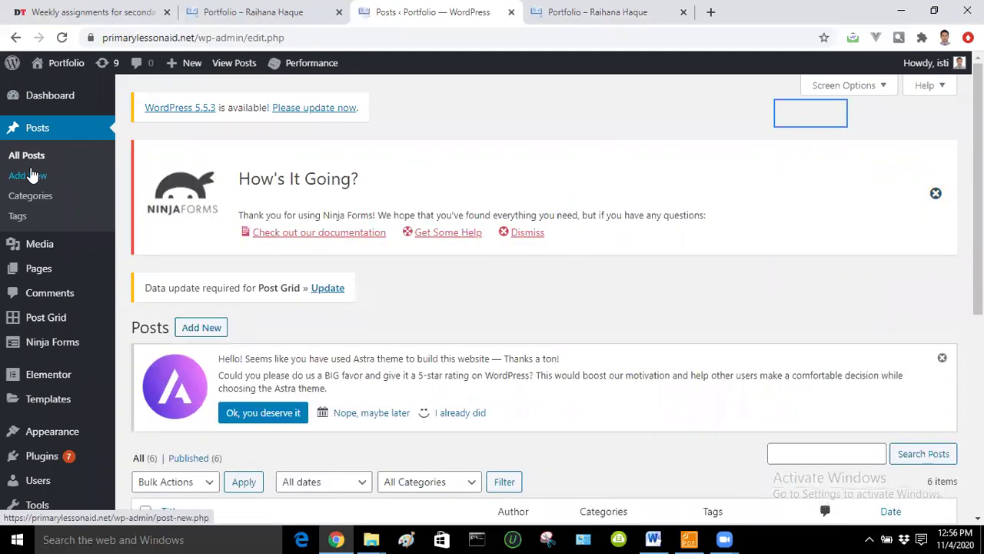
{"action": "left_click", "coordinate": [33, 160]}
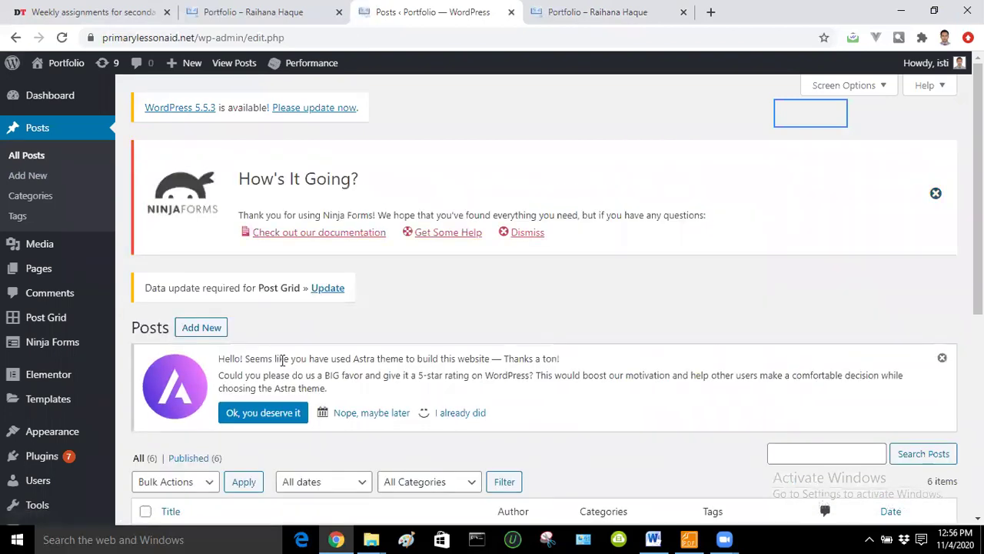
{"action": "right_click", "coordinate": [803, 273]}
{"action": "key", "text": "Escape"}
{"action": "scroll", "coordinate": [804, 274], "scroll_direction": "down", "scroll_amount": 2}
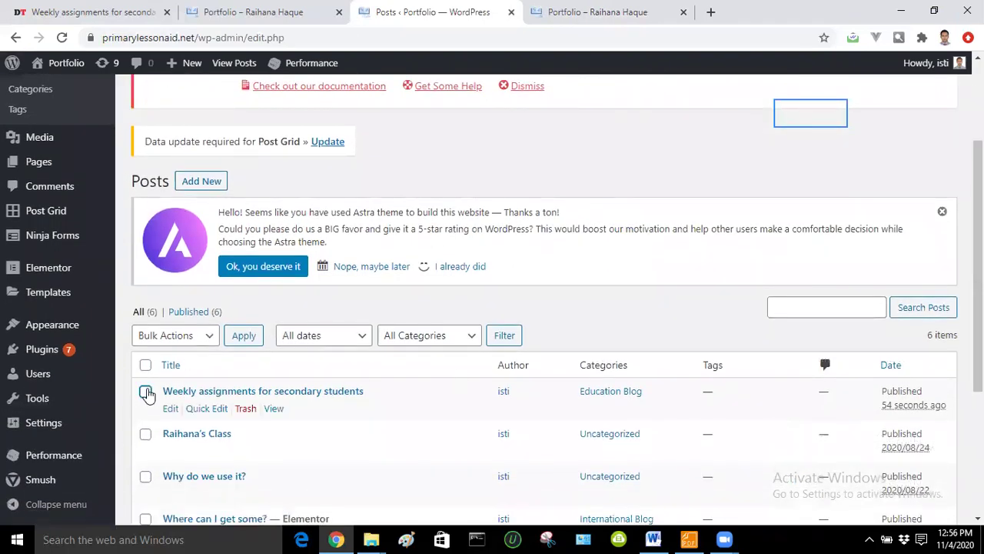
- Select the "Weekly assignments for secondary students" post, review the bulk and individual trash options, and deselect it without applying any
{"action": "left_click", "coordinate": [145, 392]}
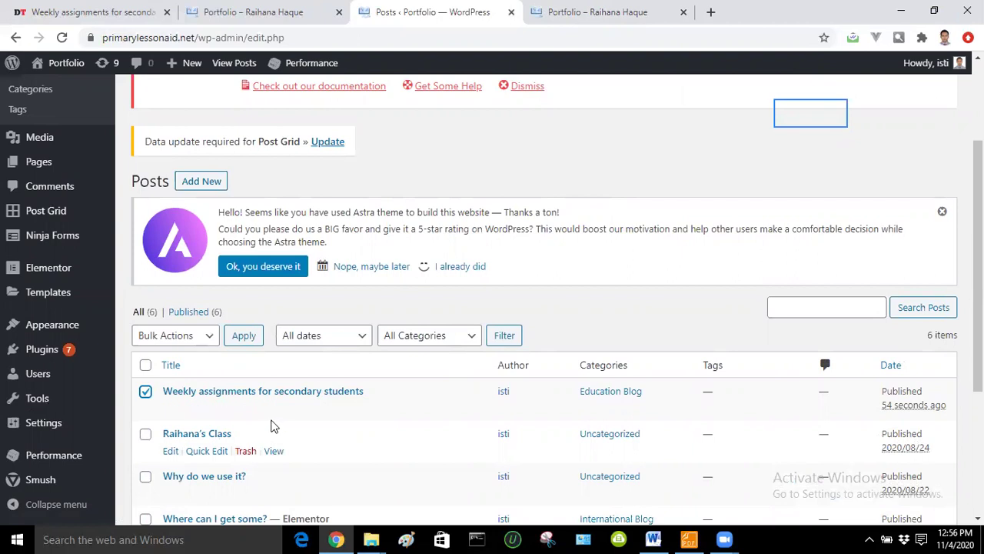
{"action": "left_click", "coordinate": [213, 338]}
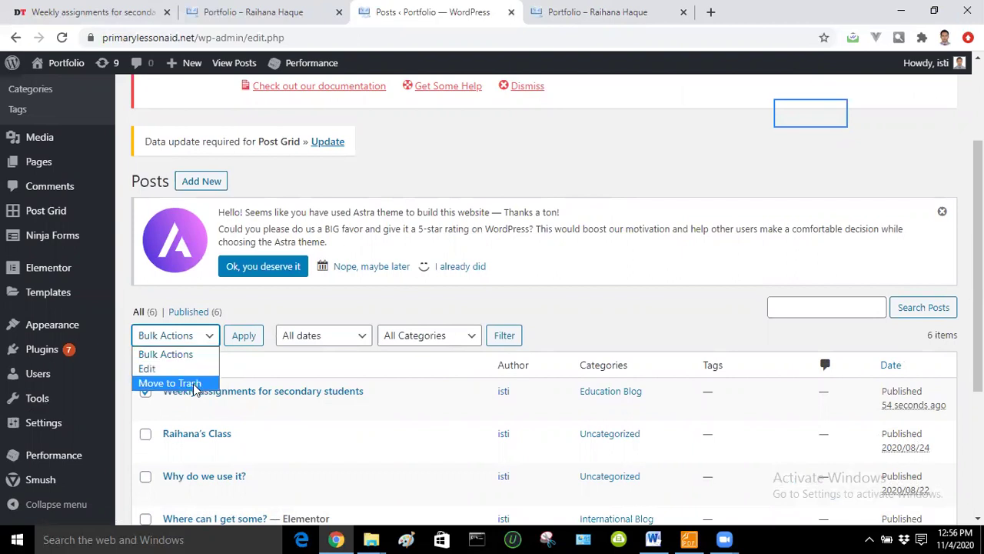
{"action": "left_click", "coordinate": [280, 314]}
{"action": "mouse_move", "coordinate": [222, 418]}
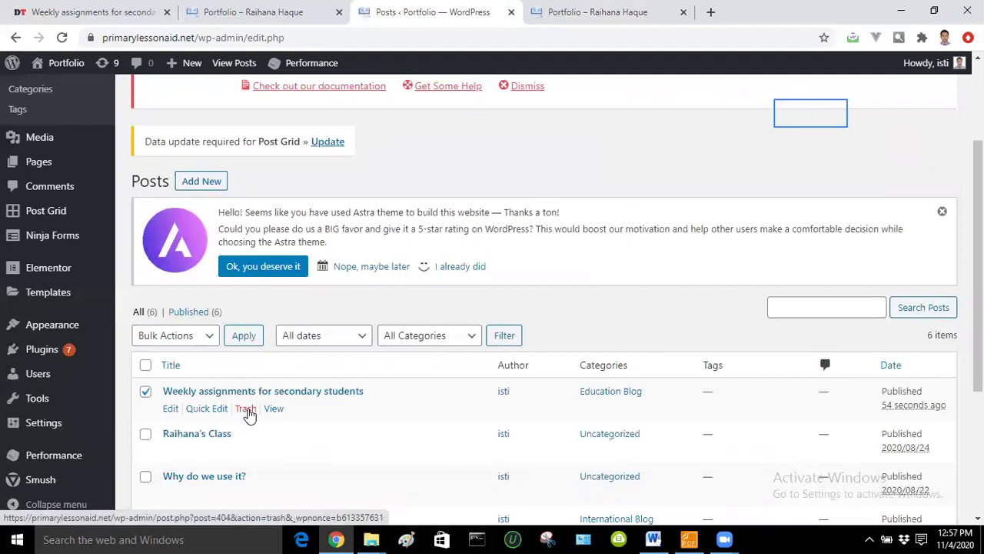
{"action": "left_click", "coordinate": [146, 393]}
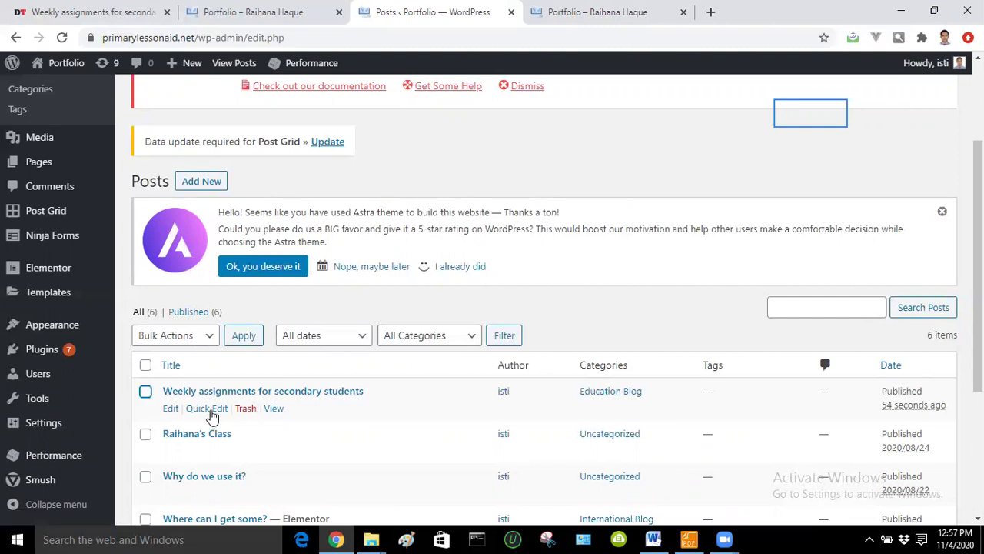
- Open Quick Edit for "Weekly assignments for secondary students", review its fields, and return to the posts list without saving
{"action": "left_click", "coordinate": [213, 411]}
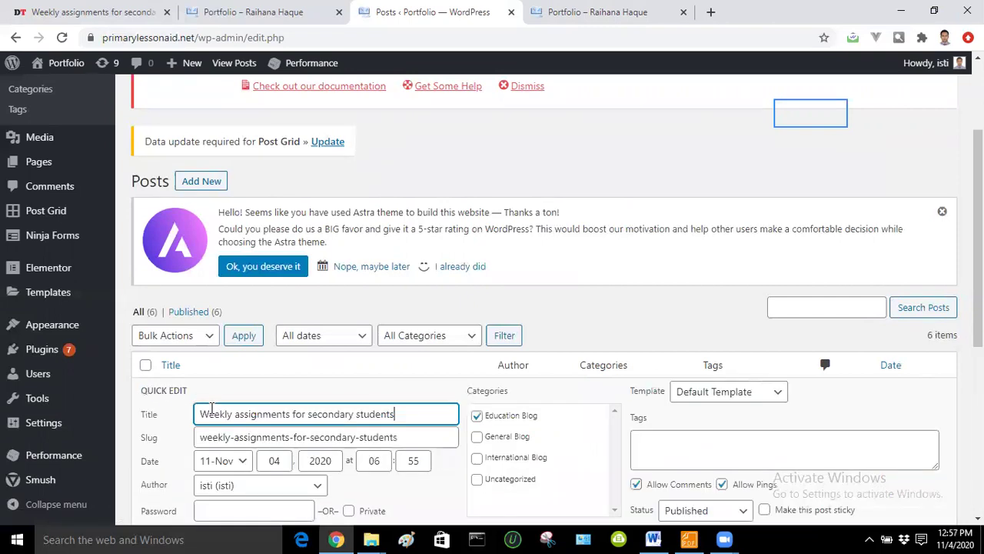
{"action": "scroll", "coordinate": [978, 231], "scroll_direction": "down", "scroll_amount": 4}
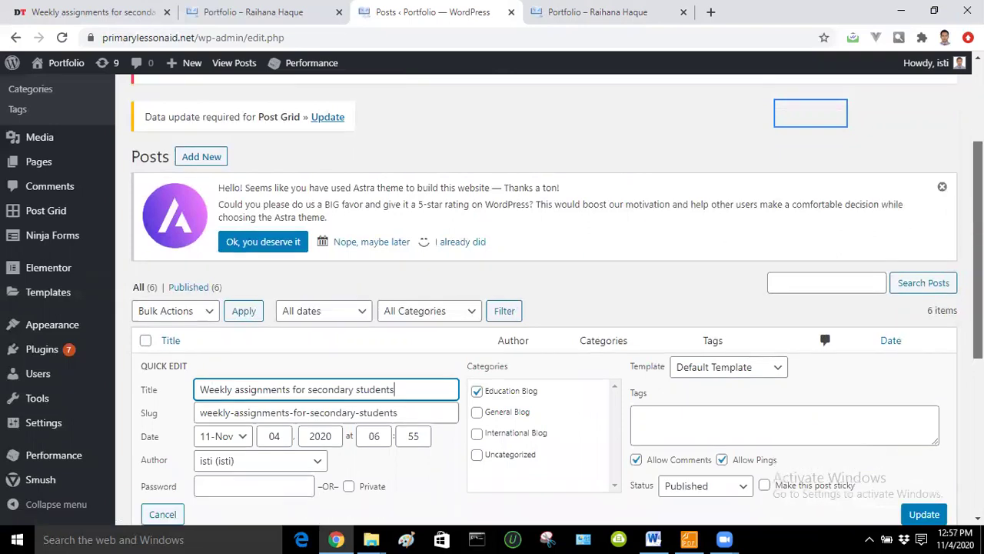
{"action": "scroll", "coordinate": [544, 307], "scroll_direction": "up", "scroll_amount": 4}
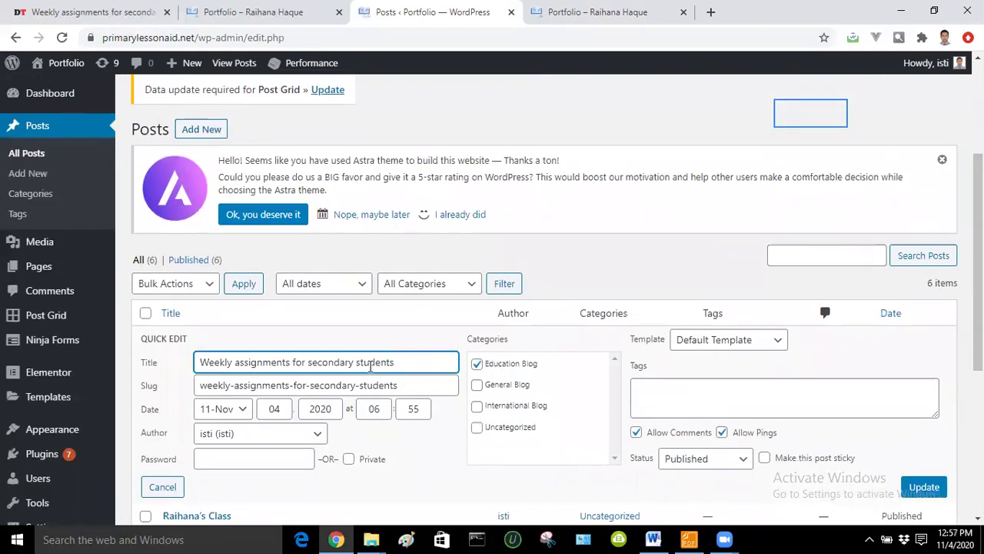
{"action": "left_click", "coordinate": [14, 40]}
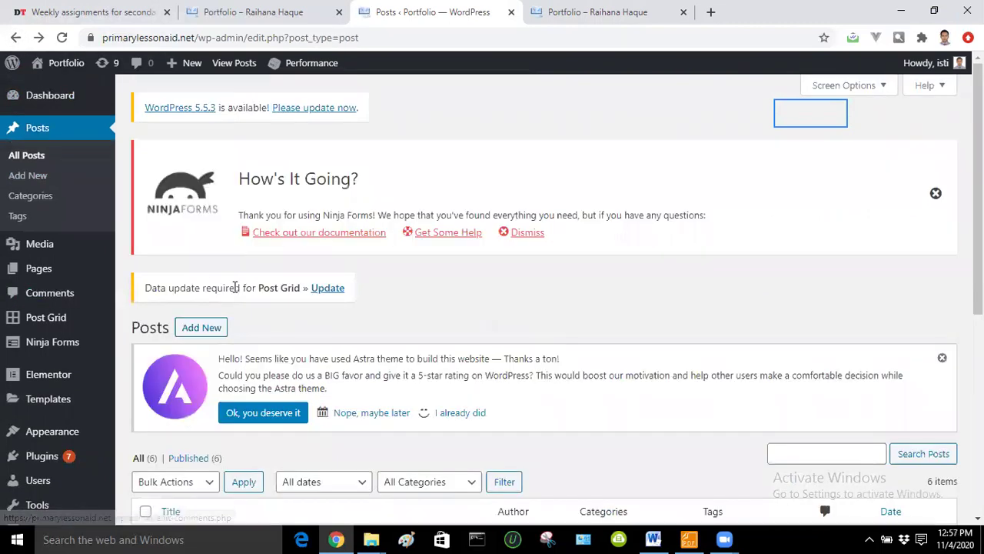
- Open "Weekly assignments for secondary students" in the full editor and review its document settings and featured image
{"action": "scroll", "coordinate": [659, 312], "scroll_direction": "down", "scroll_amount": 2}
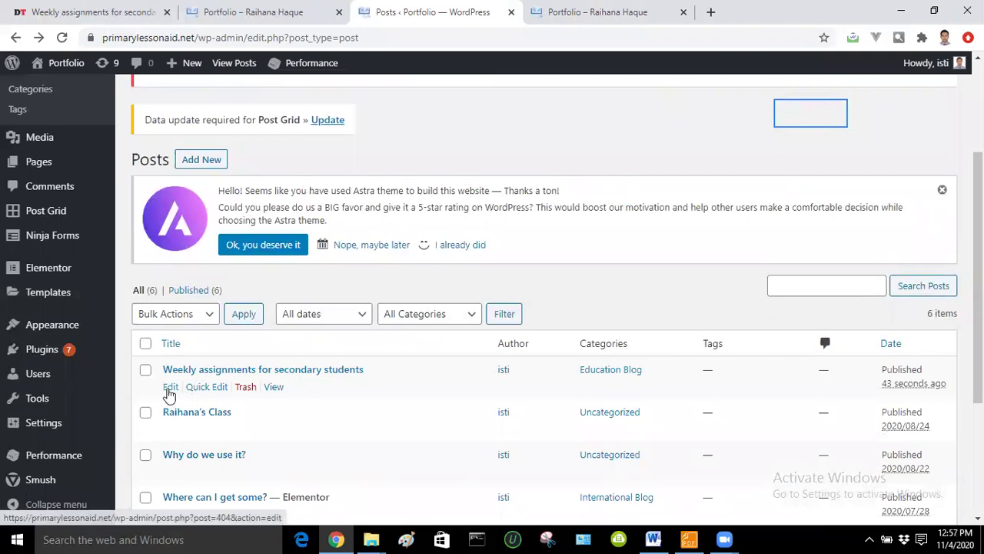
{"action": "left_click", "coordinate": [170, 389]}
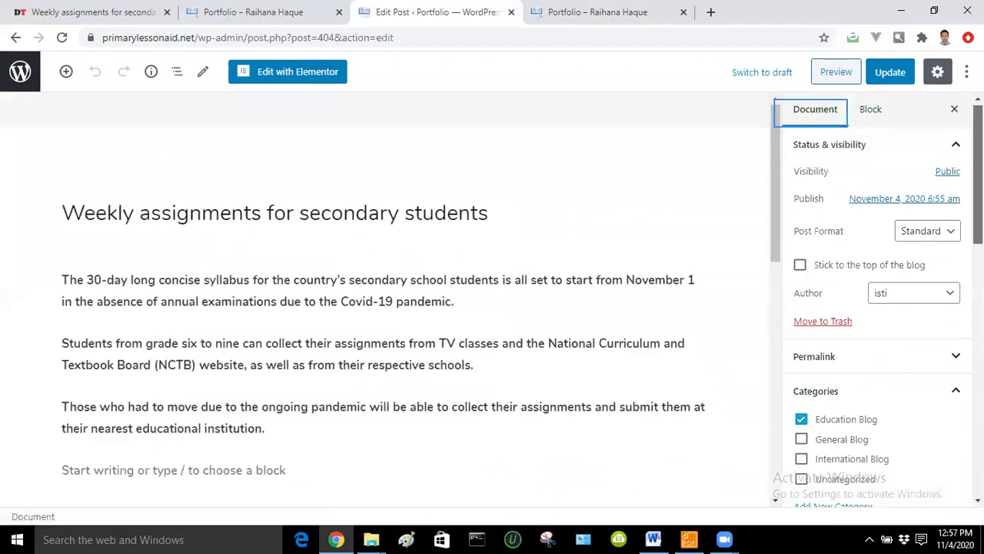
{"action": "scroll", "coordinate": [877, 308], "scroll_direction": "down", "scroll_amount": 7}
{"action": "scroll", "coordinate": [875, 255], "scroll_direction": "up", "scroll_amount": 2}
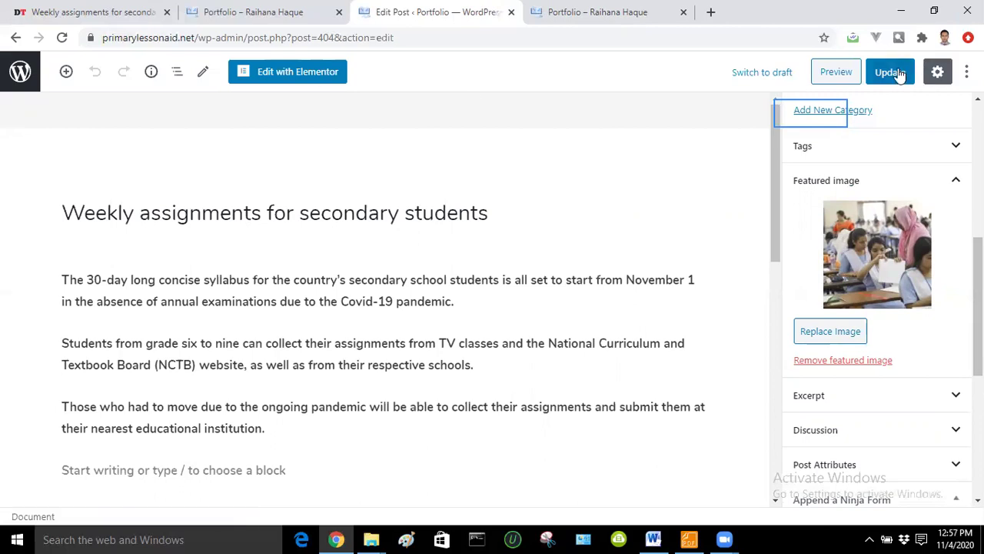
- Preview the post on the site, close the preview, and return to the editor after glancing at the home page
{"action": "left_click", "coordinate": [834, 72]}
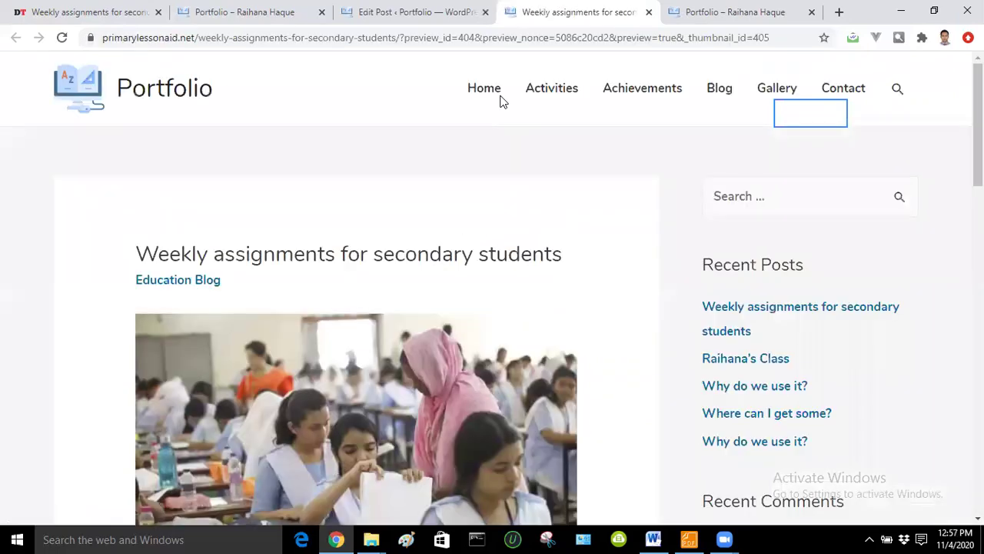
{"action": "left_click", "coordinate": [649, 12]}
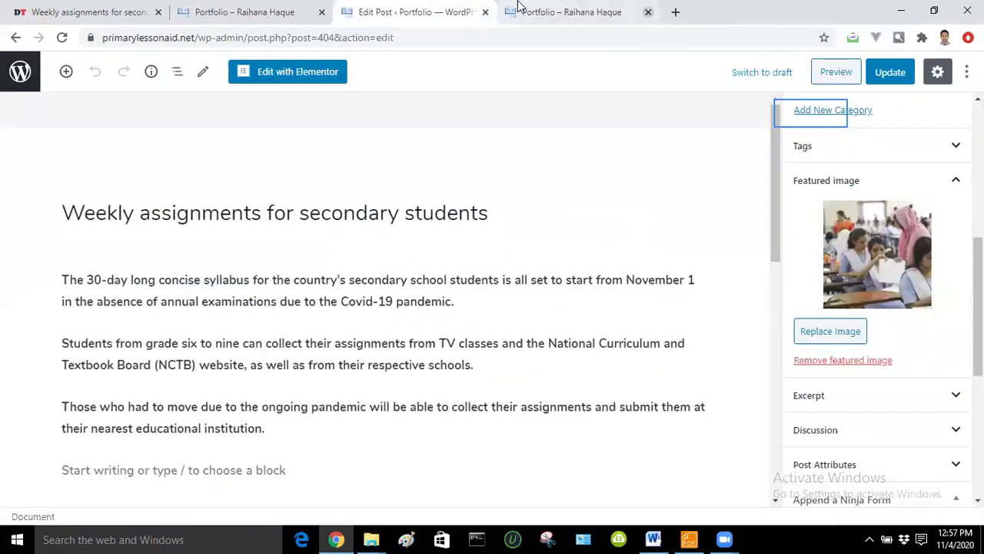
{"action": "left_click", "coordinate": [568, 9]}
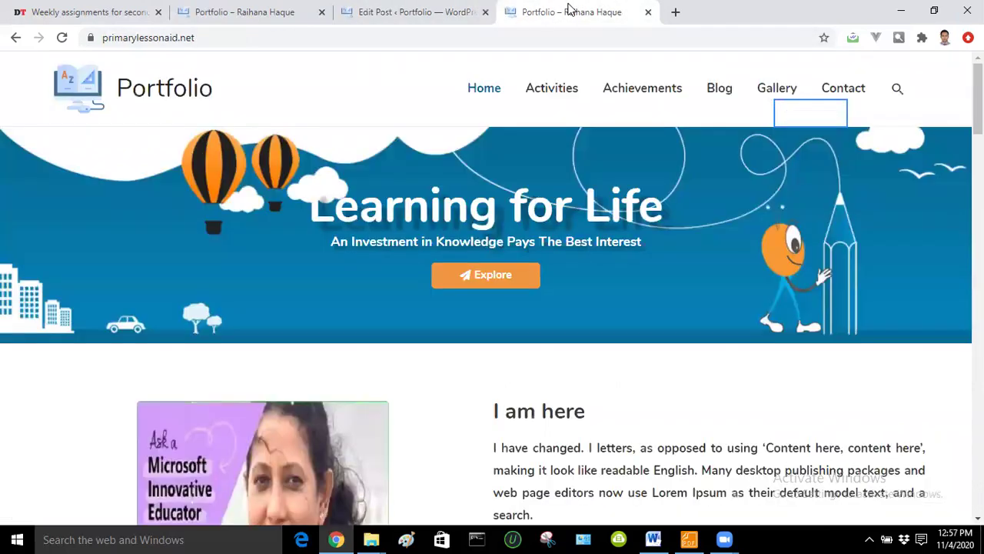
{"action": "left_click", "coordinate": [418, 8]}
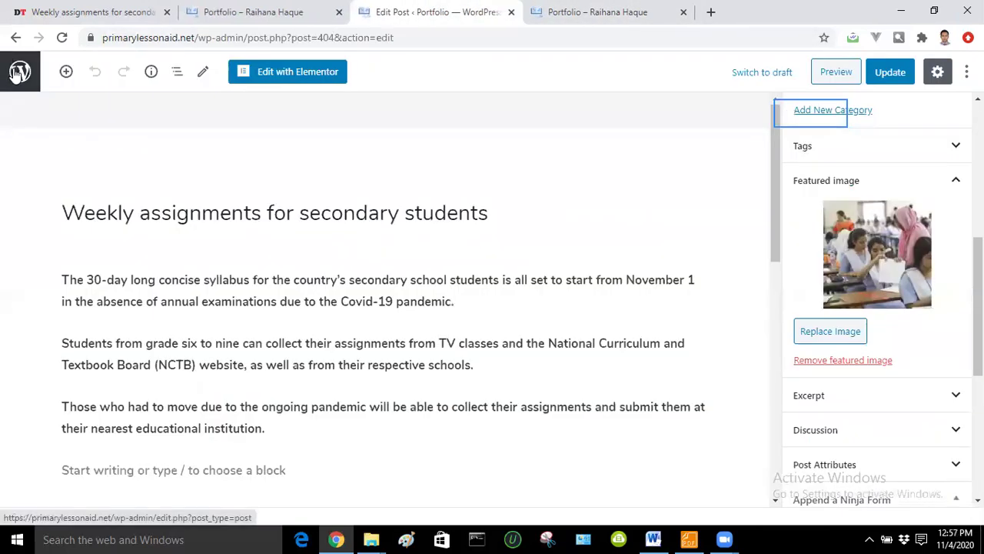
- Return from the post editor to the posts list and look over the published posts
{"action": "left_click", "coordinate": [19, 73]}
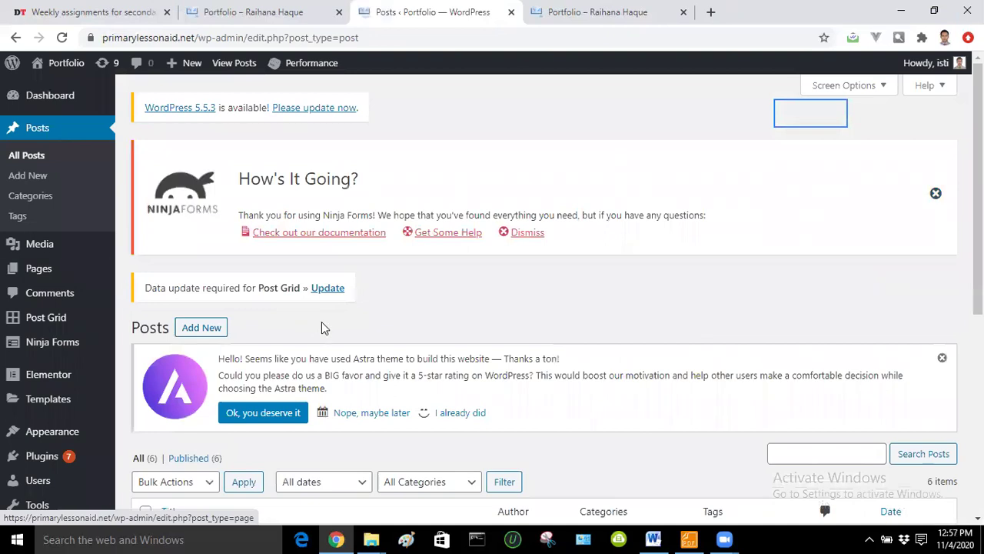
{"action": "scroll", "coordinate": [538, 308], "scroll_direction": "down", "scroll_amount": 5}
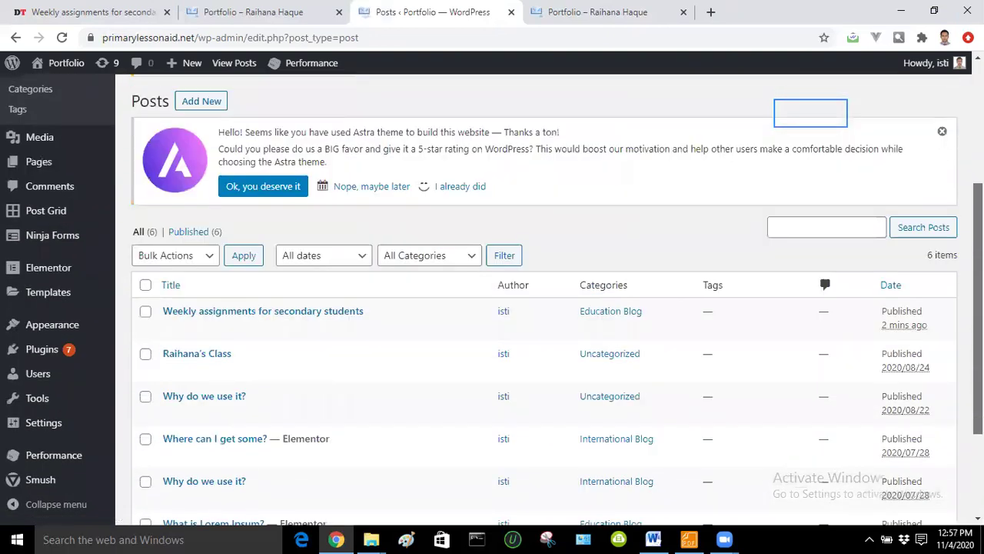
{"action": "scroll", "coordinate": [539, 308], "scroll_direction": "up", "scroll_amount": 4}
{"action": "scroll", "coordinate": [924, 133], "scroll_direction": "up", "scroll_amount": 1}
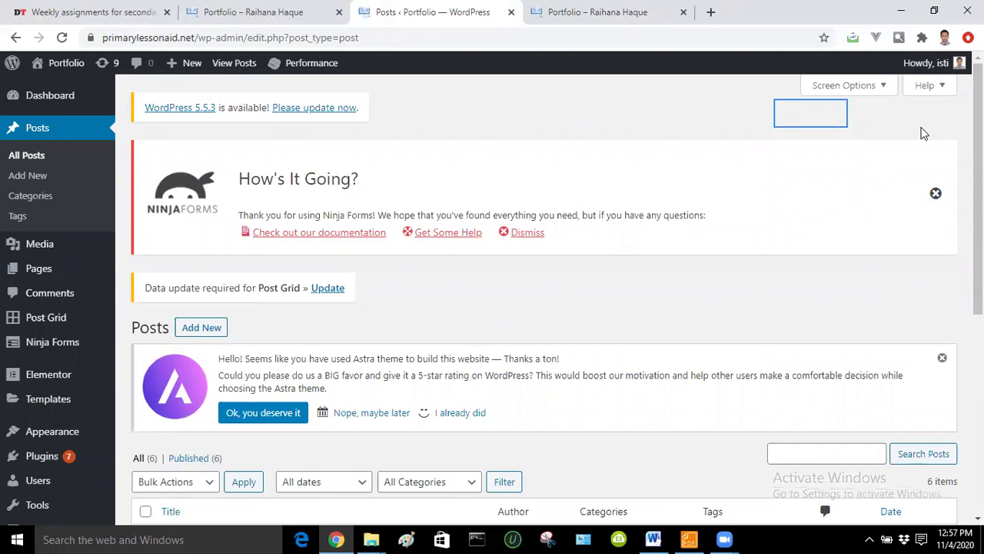
- Open the logged-in account's profile page at the Personal Options with the admin color schemes
{"action": "mouse_move", "coordinate": [938, 69]}
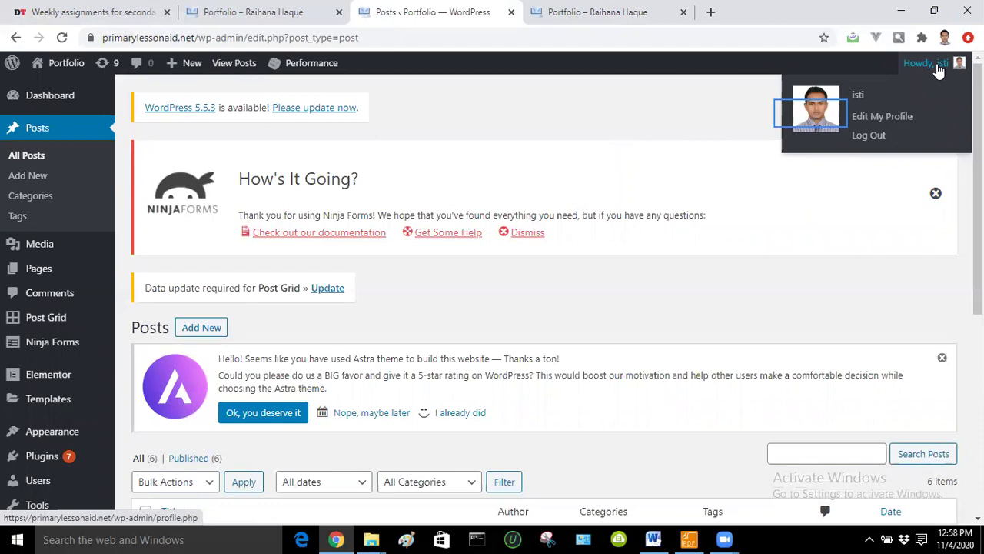
{"action": "left_click", "coordinate": [902, 101]}
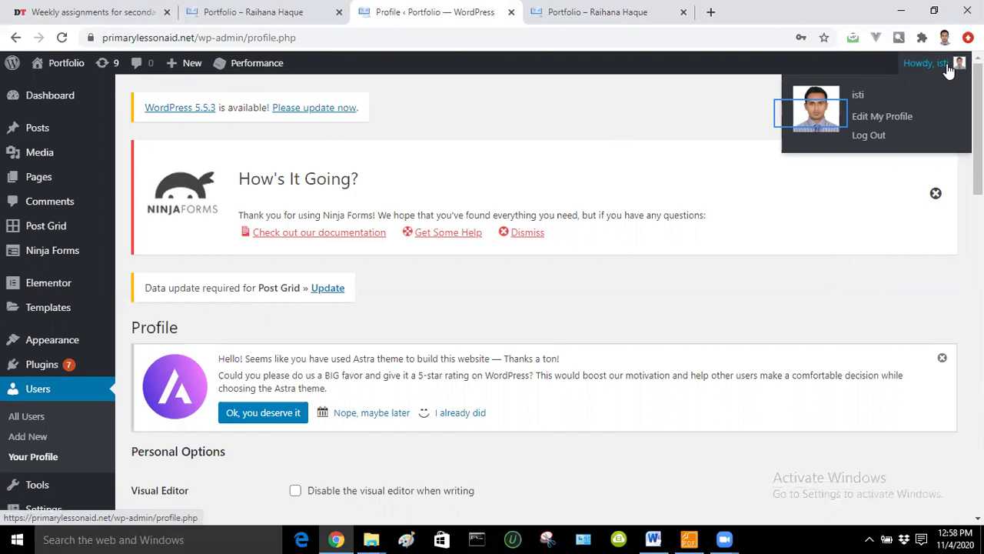
{"action": "scroll", "coordinate": [806, 284], "scroll_direction": "down", "scroll_amount": 1}
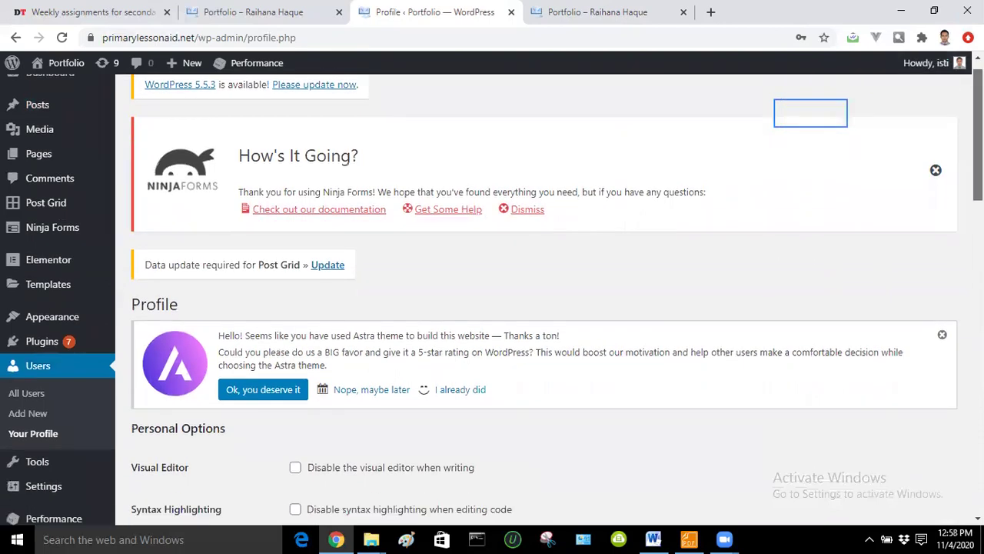
{"action": "scroll", "coordinate": [544, 292], "scroll_direction": "down", "scroll_amount": 2}
{"action": "scroll", "coordinate": [715, 237], "scroll_direction": "down", "scroll_amount": 1}
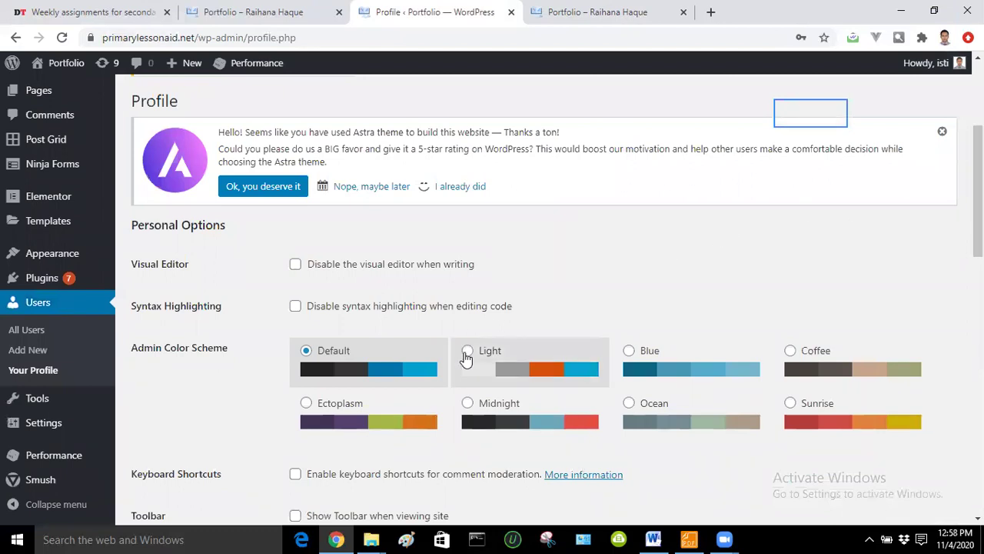
- Try the Light, Blue, Coffee and Default admin color schemes, and select Sunrise
{"action": "left_click", "coordinate": [467, 353]}
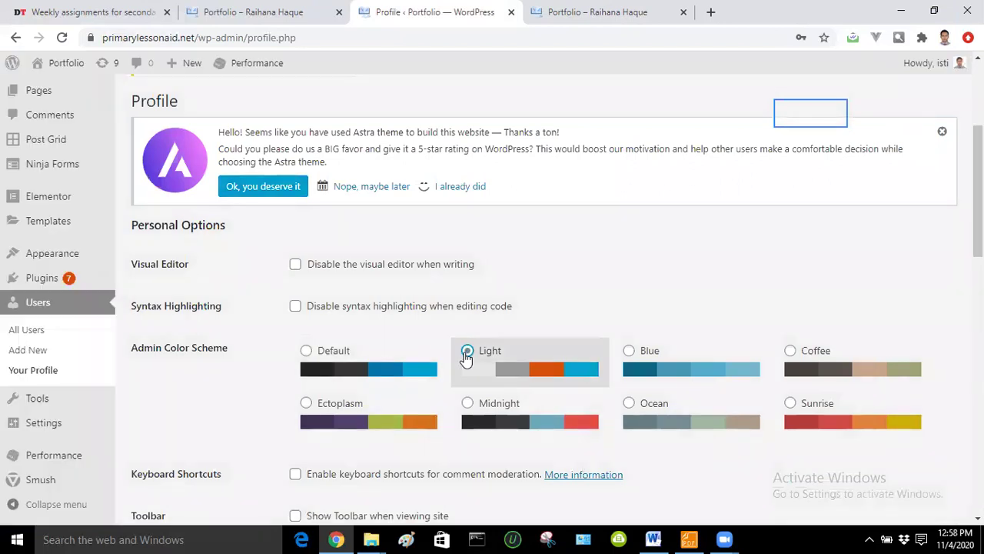
{"action": "left_click", "coordinate": [629, 354]}
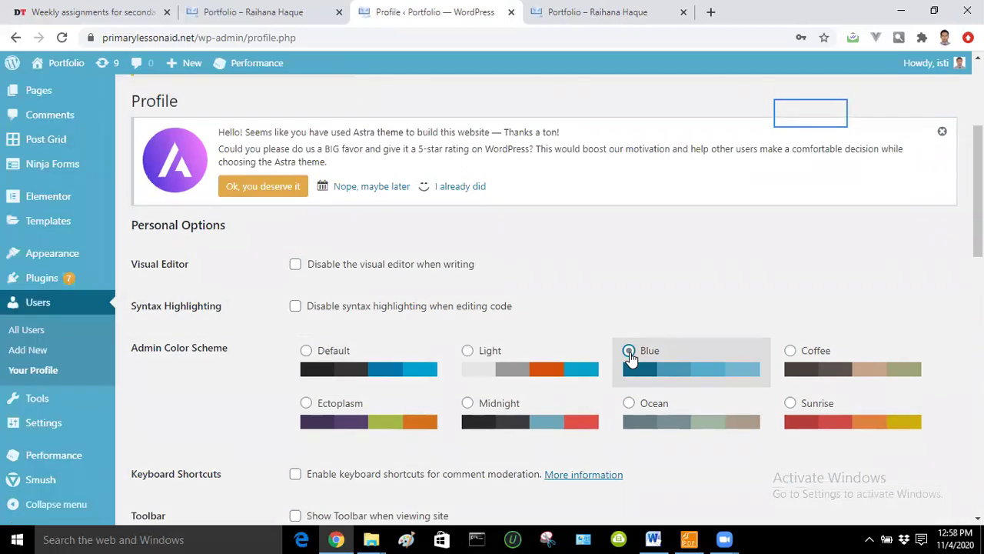
{"action": "left_click", "coordinate": [791, 351]}
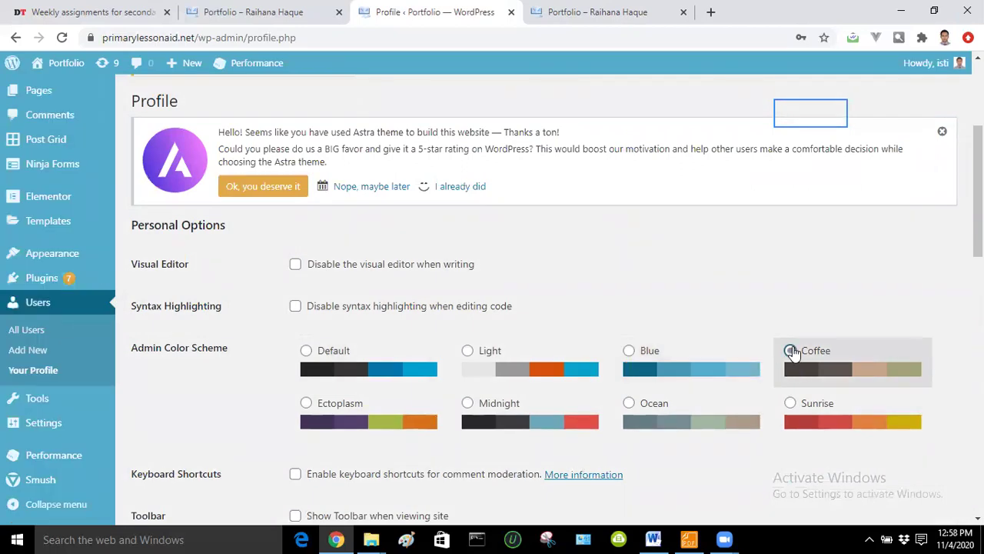
{"action": "left_click", "coordinate": [307, 353]}
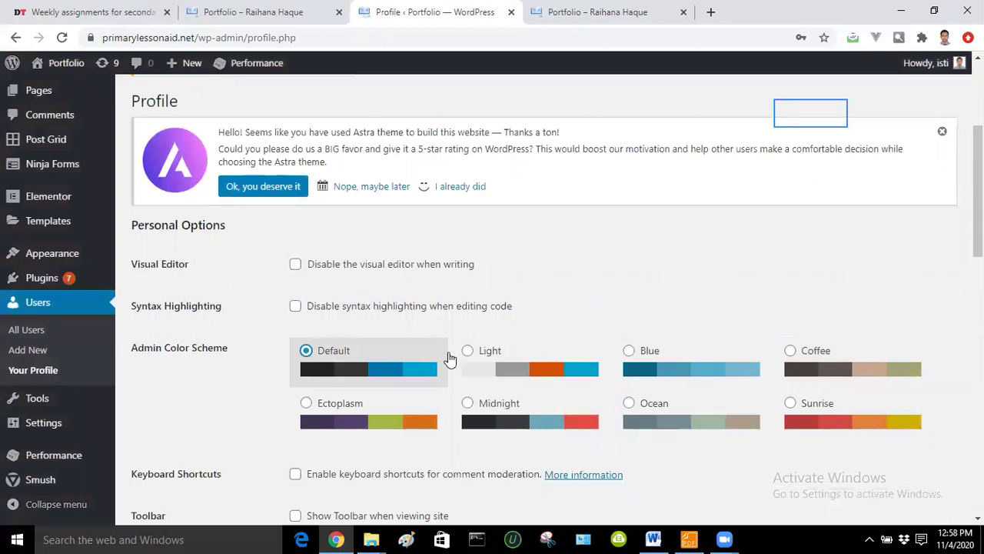
{"action": "left_click", "coordinate": [788, 405]}
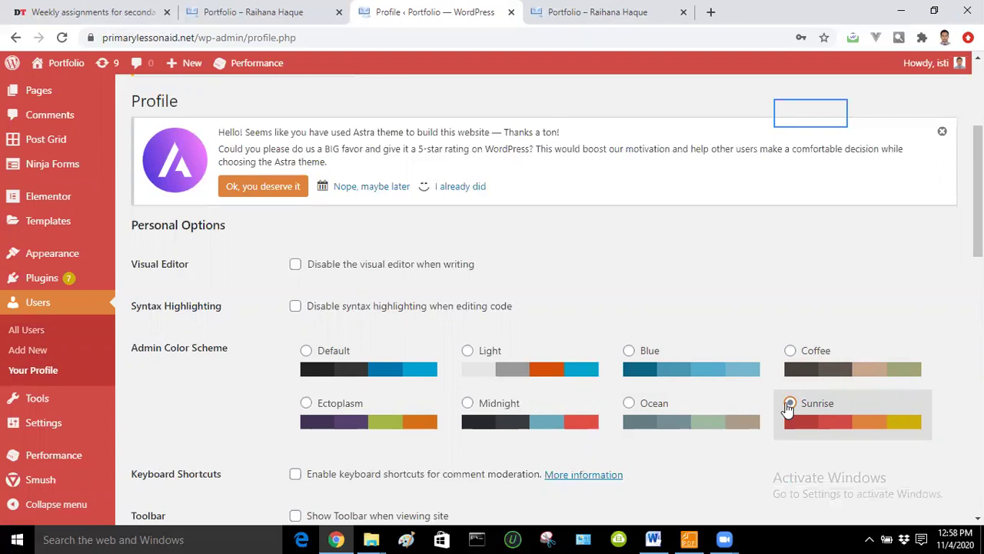
- Examine the profile's name, contact info, biographical info, profile picture and account management settings, including the Gravatar picture link
{"action": "scroll", "coordinate": [787, 409], "scroll_direction": "down", "scroll_amount": 3}
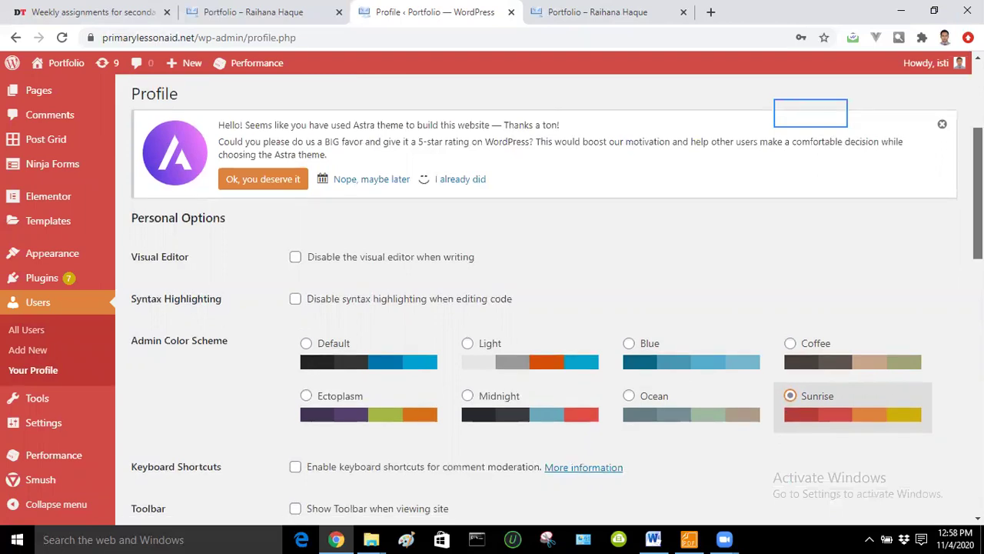
{"action": "scroll", "coordinate": [557, 300], "scroll_direction": "down", "scroll_amount": 2}
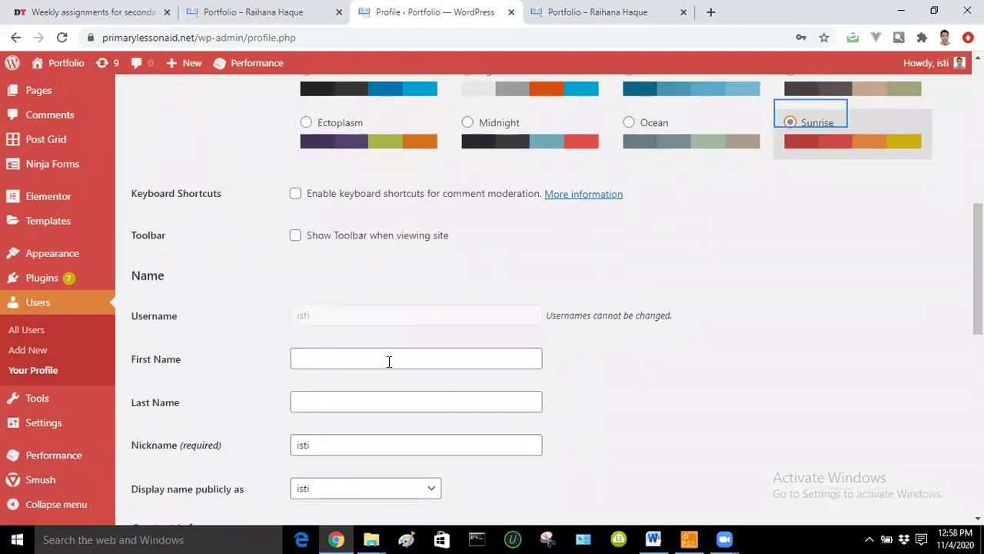
{"action": "left_click", "coordinate": [389, 362]}
{"action": "left_click", "coordinate": [627, 369]}
{"action": "scroll", "coordinate": [550, 300], "scroll_direction": "down", "scroll_amount": 2}
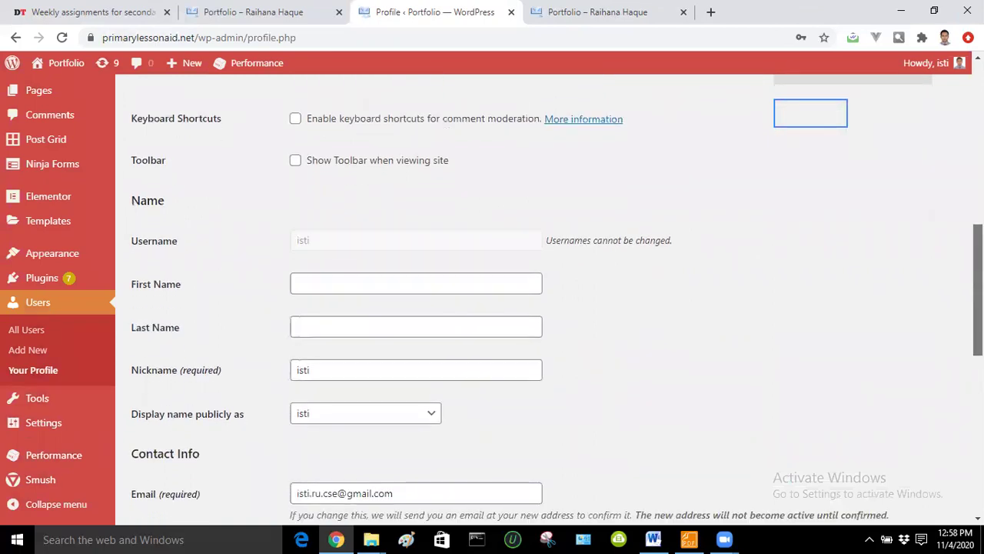
{"action": "scroll", "coordinate": [550, 300], "scroll_direction": "down", "scroll_amount": 3}
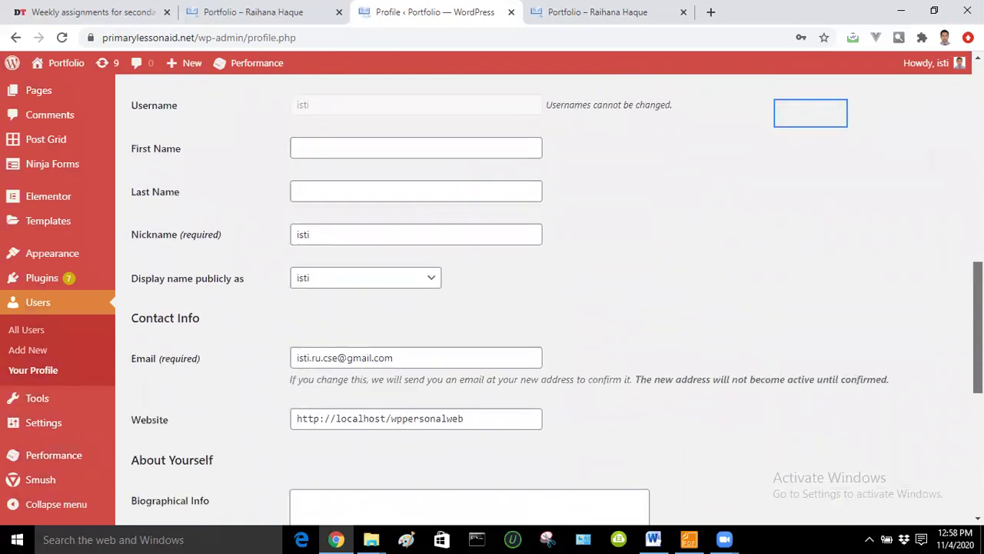
{"action": "scroll", "coordinate": [550, 300], "scroll_direction": "down", "scroll_amount": 2}
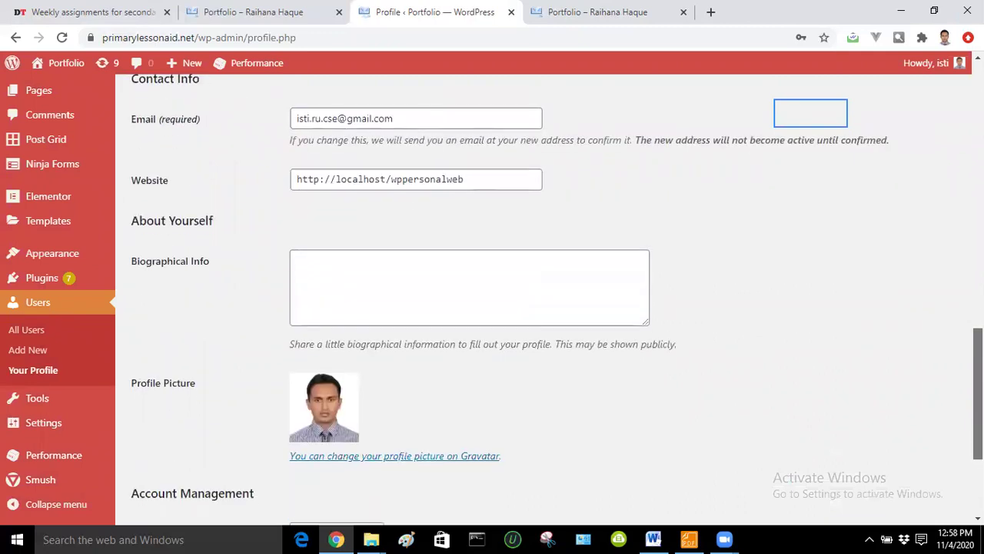
{"action": "scroll", "coordinate": [550, 300], "scroll_direction": "down", "scroll_amount": 1}
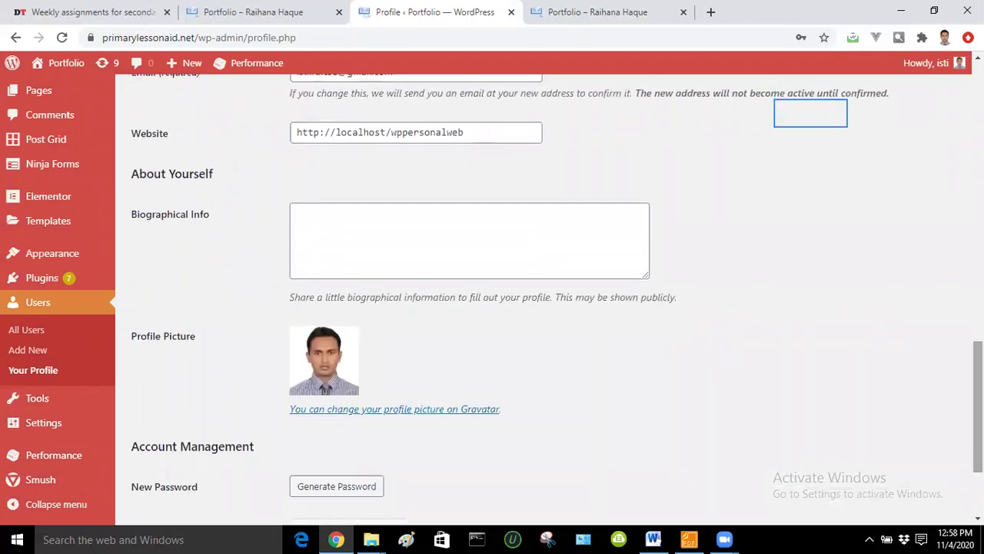
{"action": "scroll", "coordinate": [550, 300], "scroll_direction": "down", "scroll_amount": 1}
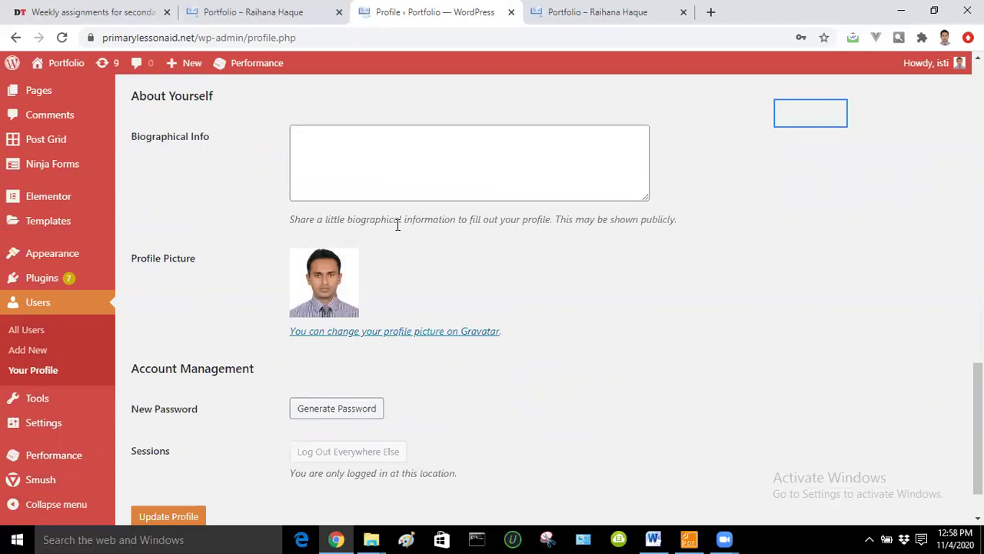
{"action": "mouse_move", "coordinate": [270, 320]}
{"action": "left_mouse_down"}
{"action": "mouse_move", "coordinate": [331, 336]}
{"action": "mouse_move", "coordinate": [520, 348]}
{"action": "left_mouse_up"}
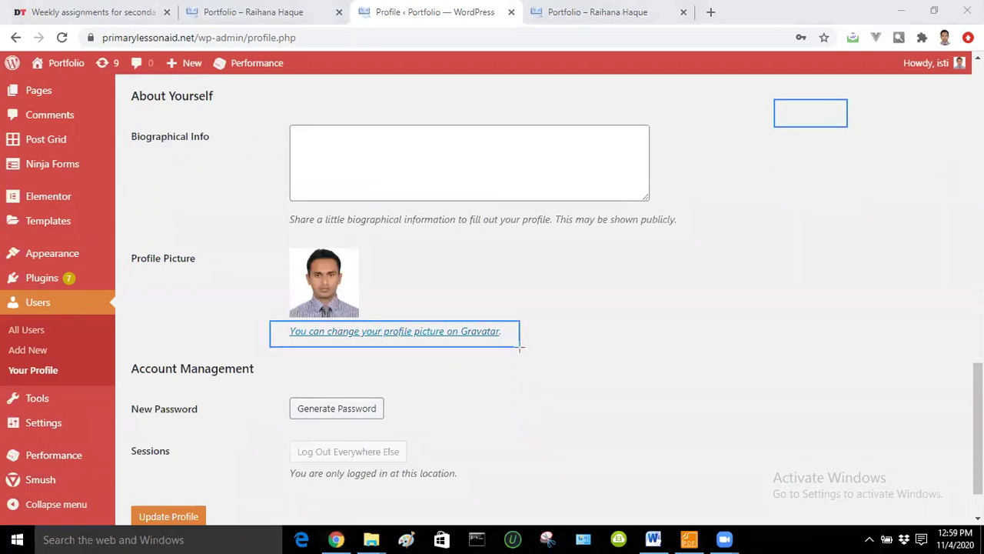
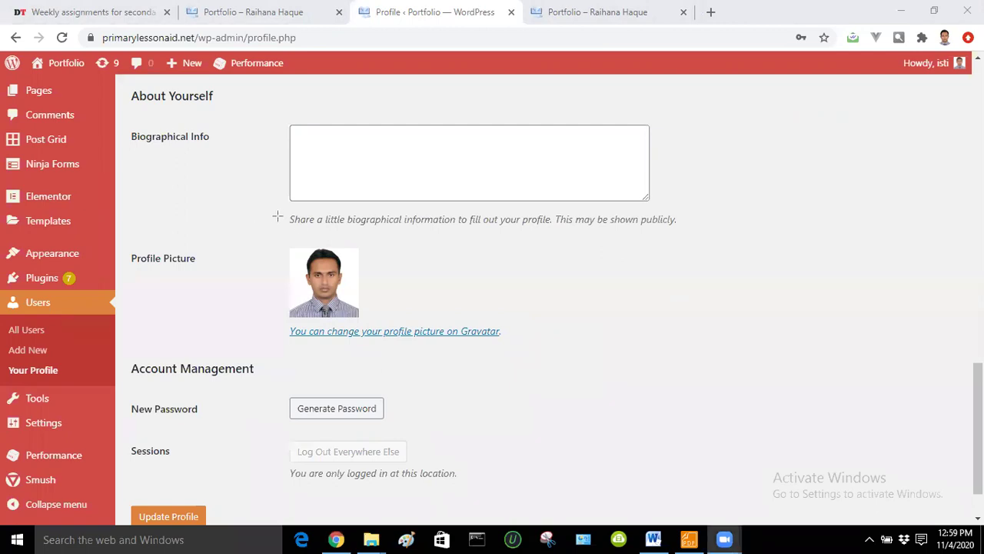
- Update the profile, reload the live portfolio's home page and return to the profile page
{"action": "scroll", "coordinate": [456, 452], "scroll_direction": "down", "scroll_amount": 1}
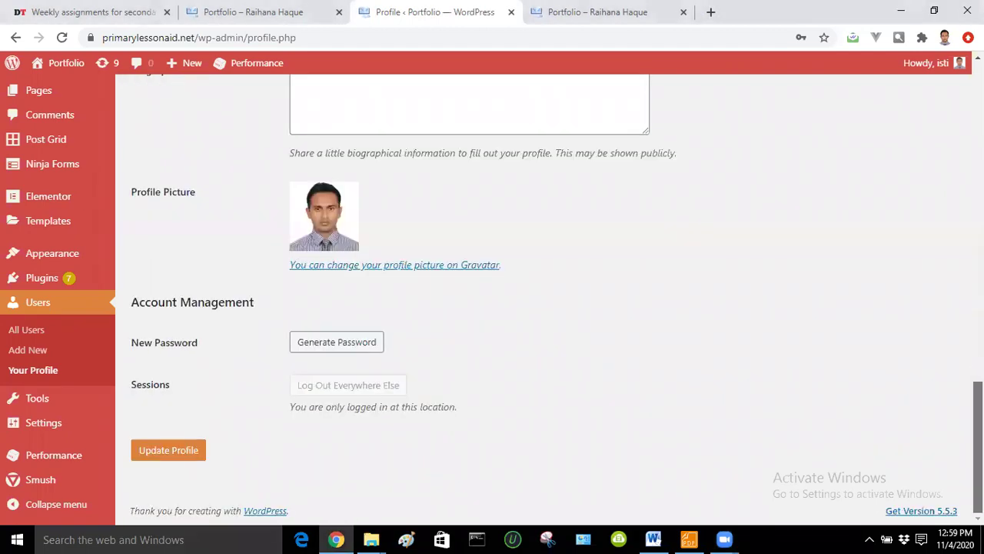
{"action": "left_click", "coordinate": [183, 452]}
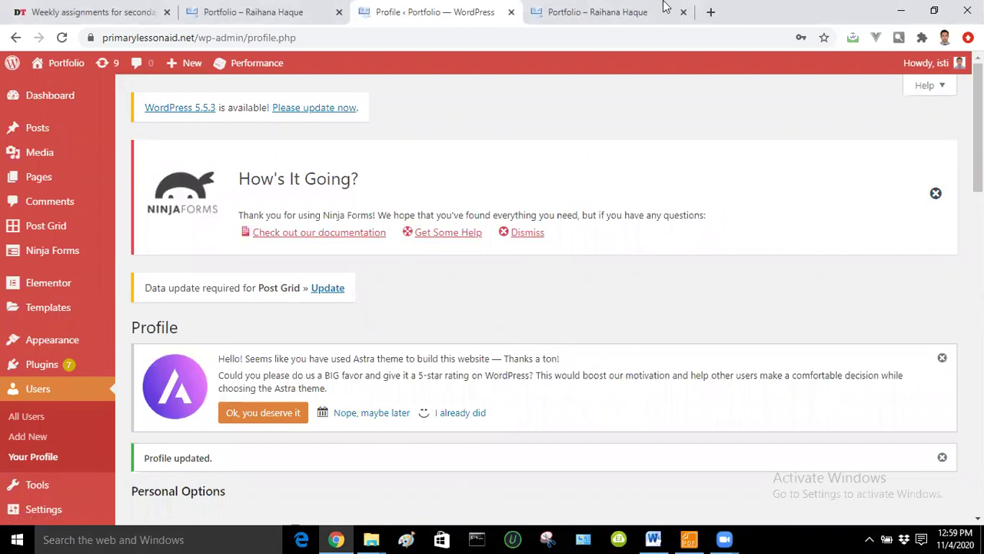
{"action": "left_click", "coordinate": [627, 8]}
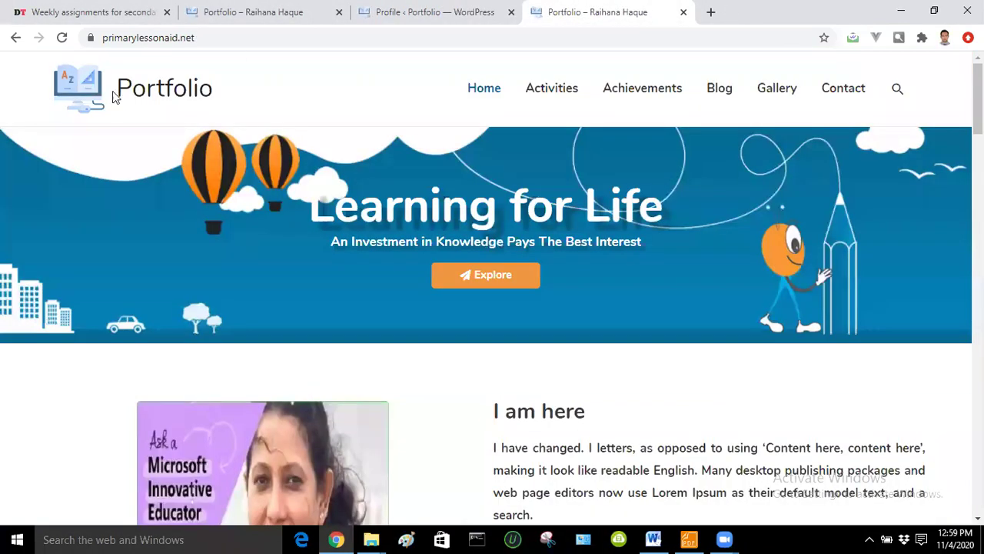
{"action": "left_click", "coordinate": [472, 96]}
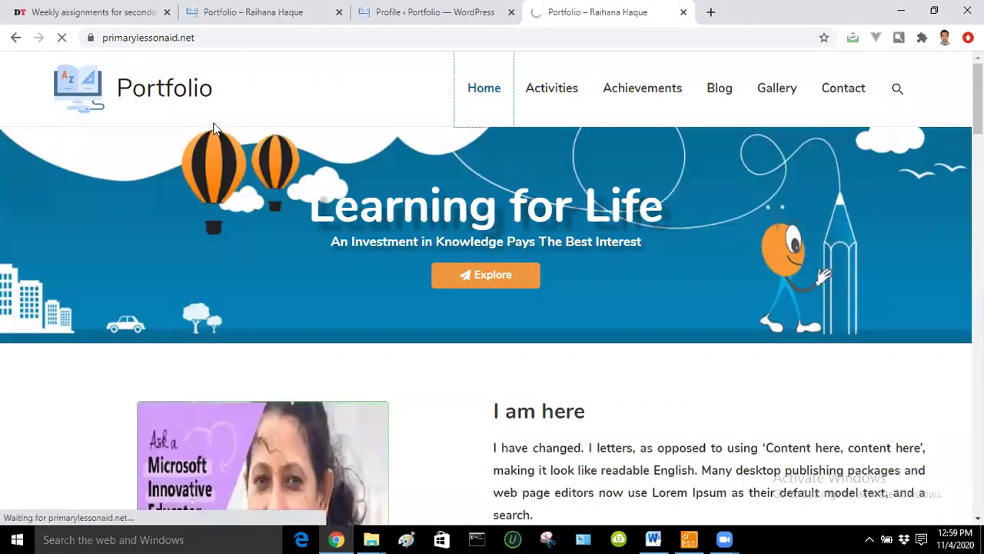
{"action": "left_click", "coordinate": [385, 8]}
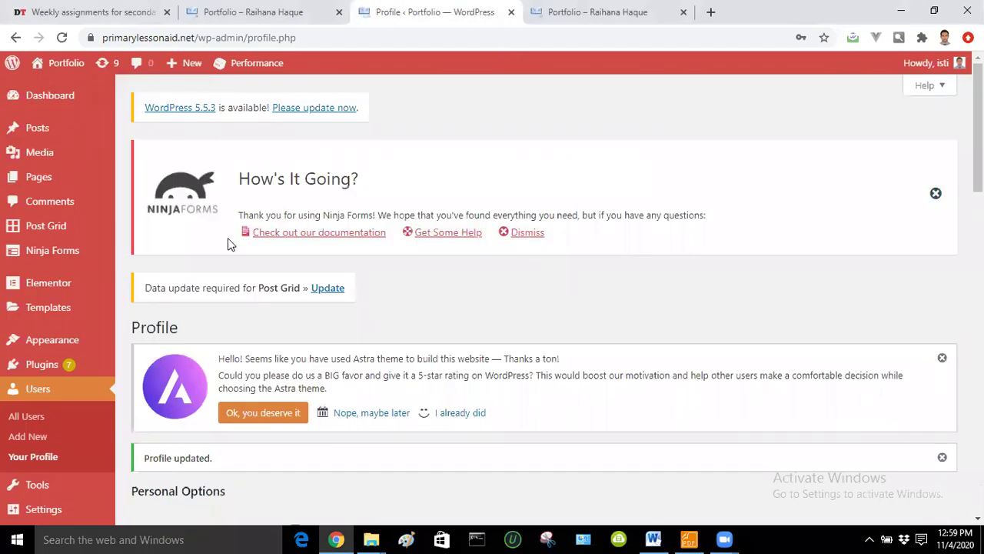
{"action": "right_click", "coordinate": [967, 183]}
{"action": "key", "text": "Escape"}
- Open the site's list of all users and look over the registered accounts and their roles
{"action": "left_click", "coordinate": [36, 390]}
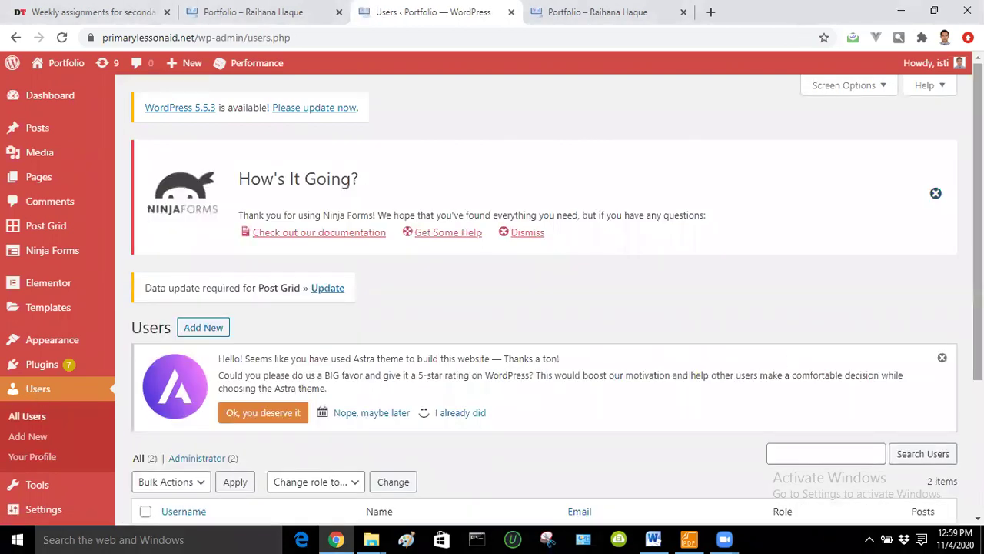
{"action": "scroll", "coordinate": [791, 359], "scroll_direction": "down", "scroll_amount": 1}
{"action": "scroll", "coordinate": [556, 298], "scroll_direction": "down", "scroll_amount": 2}
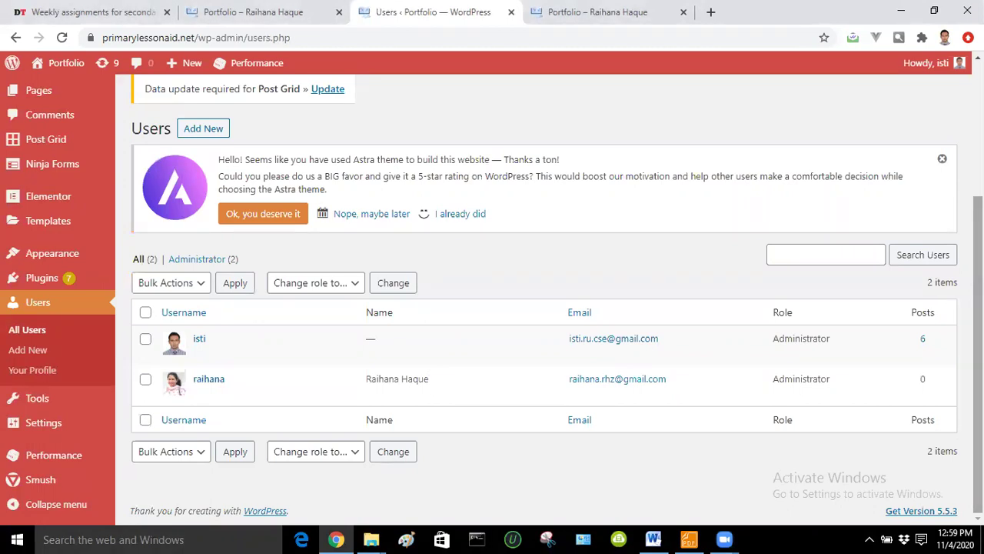
{"action": "scroll", "coordinate": [492, 296], "scroll_direction": "up", "scroll_amount": 1}
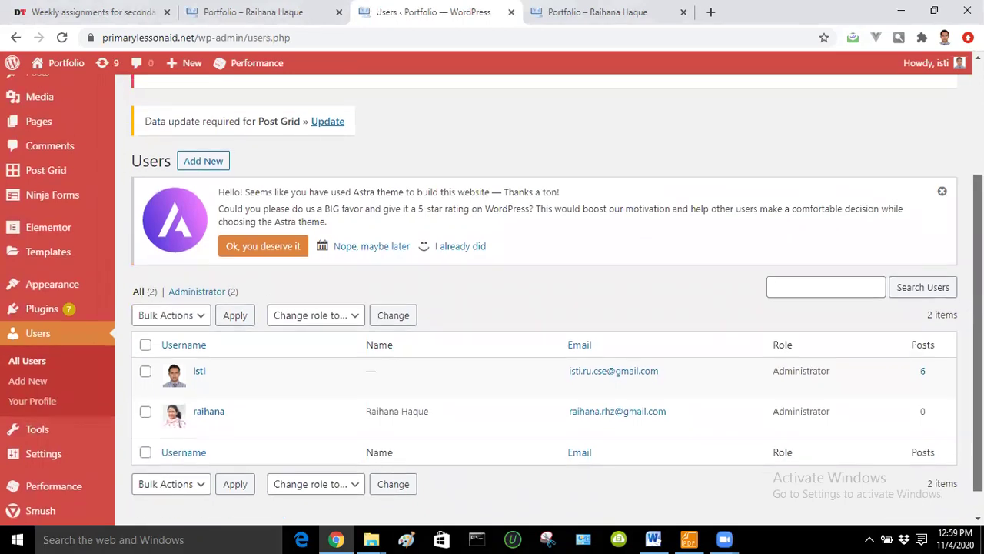
{"action": "scroll", "coordinate": [375, 305], "scroll_direction": "up", "scroll_amount": 3}
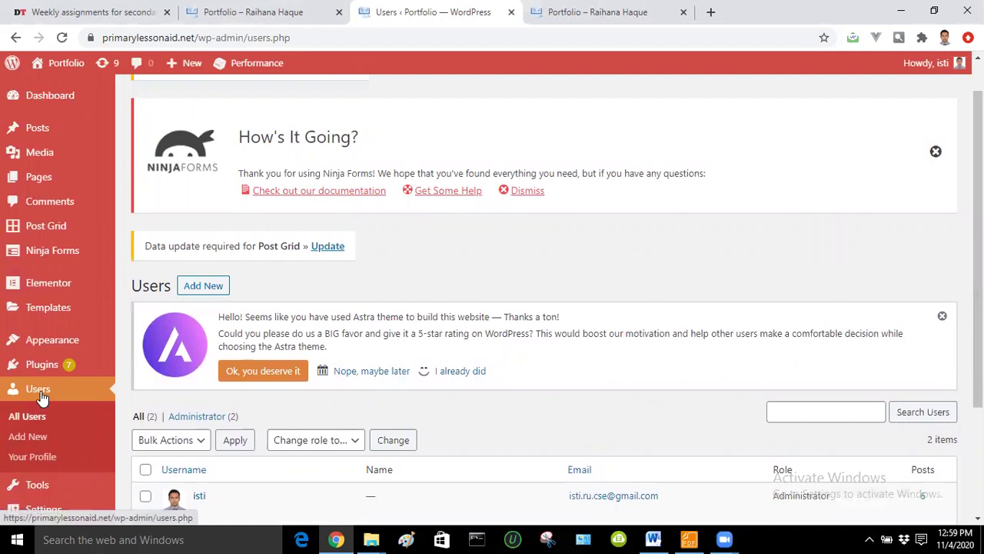
- View the blank Add New User form and return to the users list without creating an account
{"action": "left_click", "coordinate": [204, 286]}
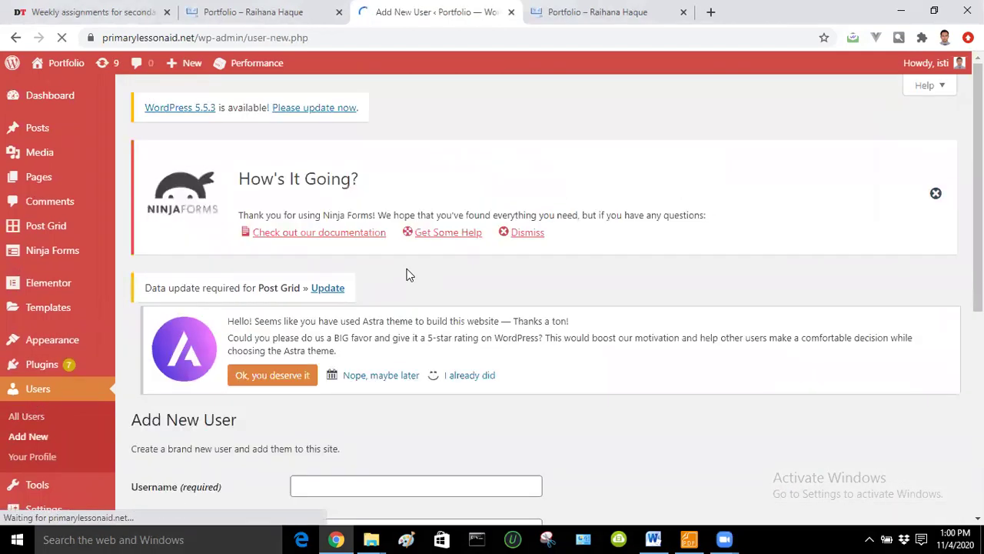
{"action": "scroll", "coordinate": [936, 236], "scroll_direction": "down", "scroll_amount": 5}
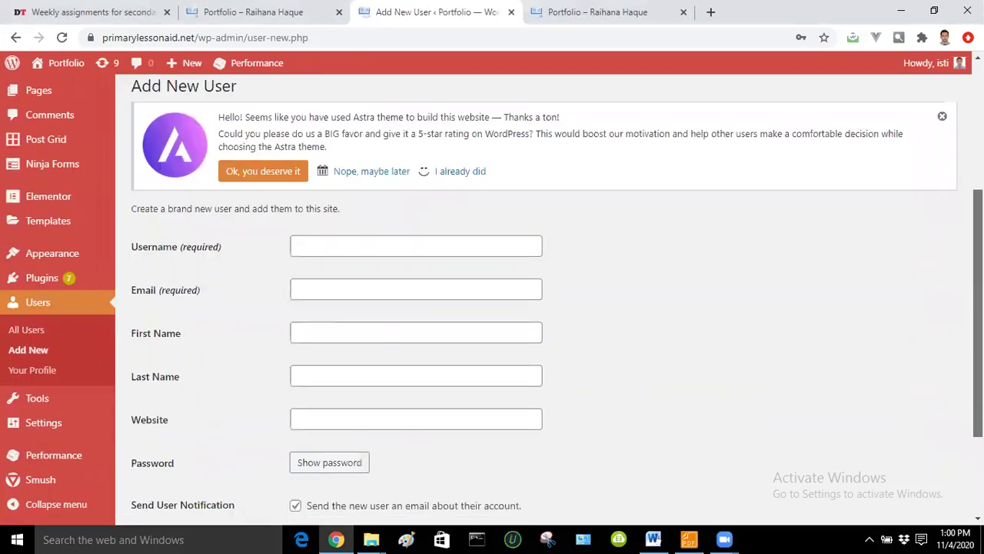
{"action": "scroll", "coordinate": [968, 292], "scroll_direction": "up", "scroll_amount": 5}
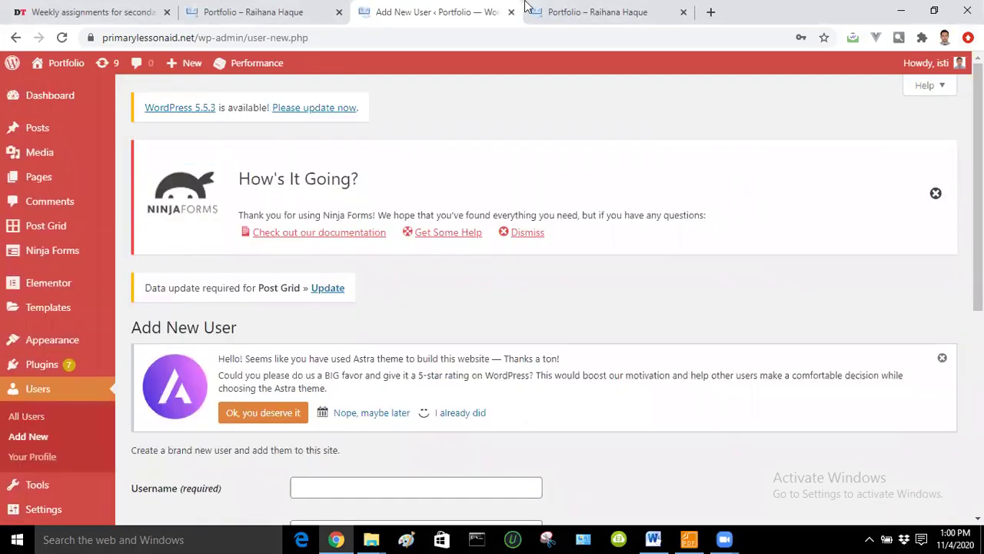
{"action": "left_click", "coordinate": [14, 38]}
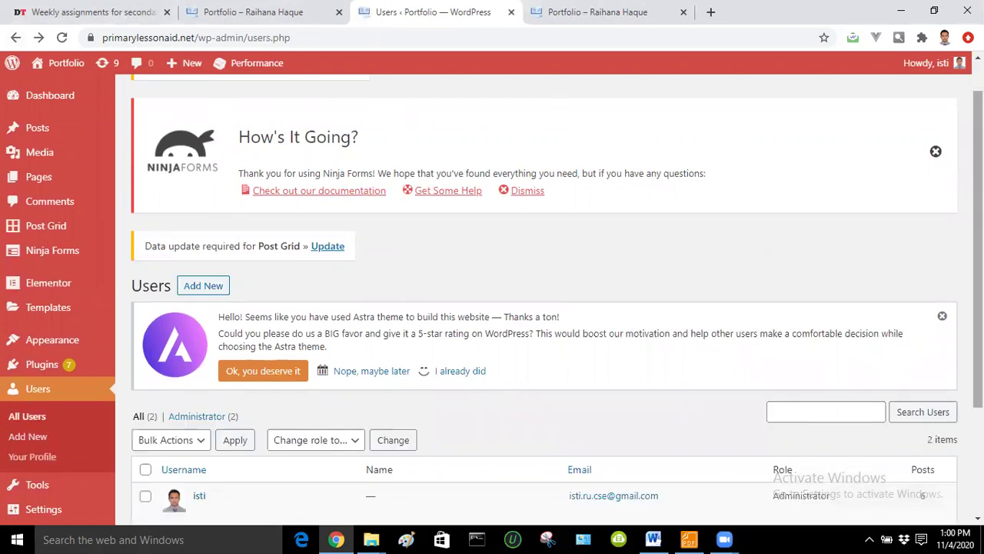
{"action": "scroll", "coordinate": [561, 100], "scroll_direction": "up", "scroll_amount": 1}
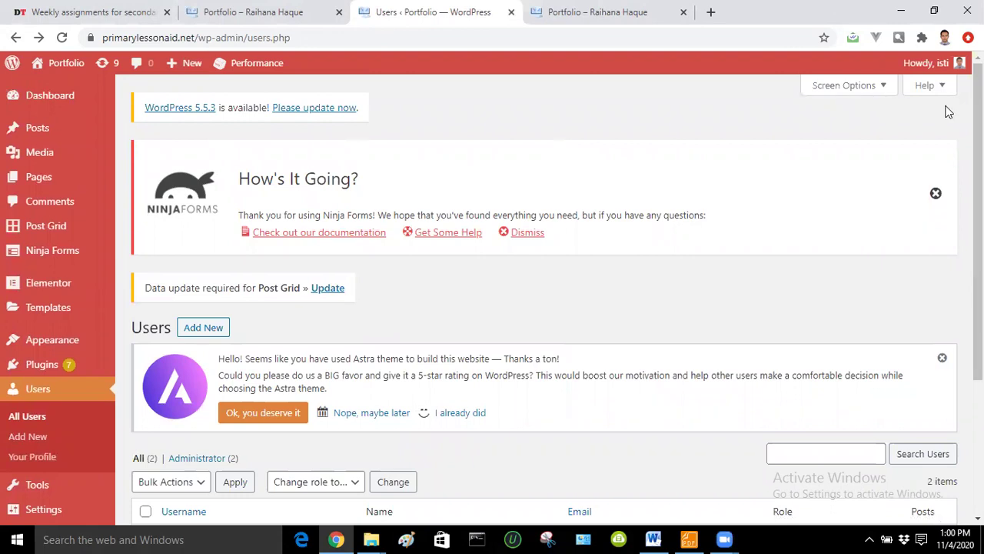
- Open the installed plugins list and look through all plugins from Elementor down to WP Reset
{"action": "left_click", "coordinate": [37, 370]}
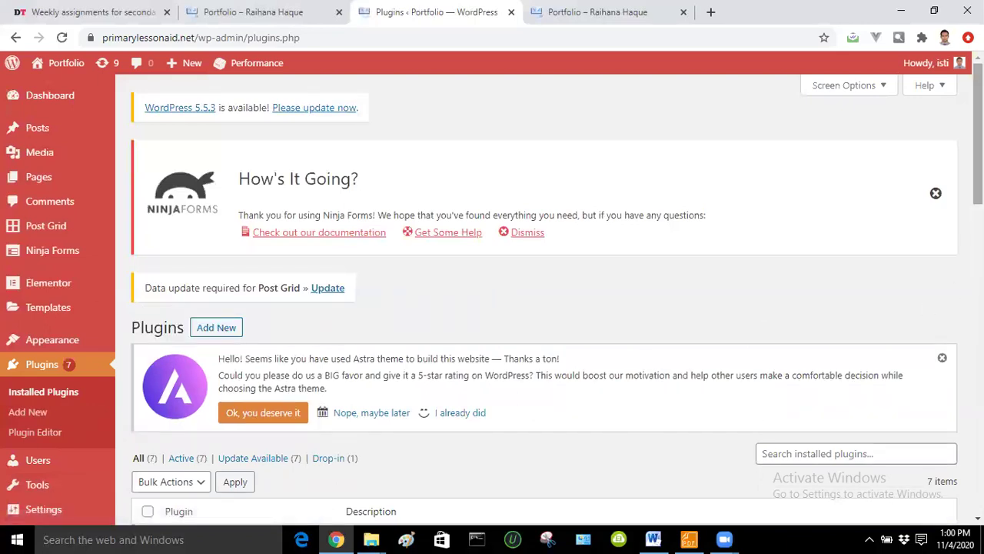
{"action": "scroll", "coordinate": [544, 300], "scroll_direction": "down", "scroll_amount": 4}
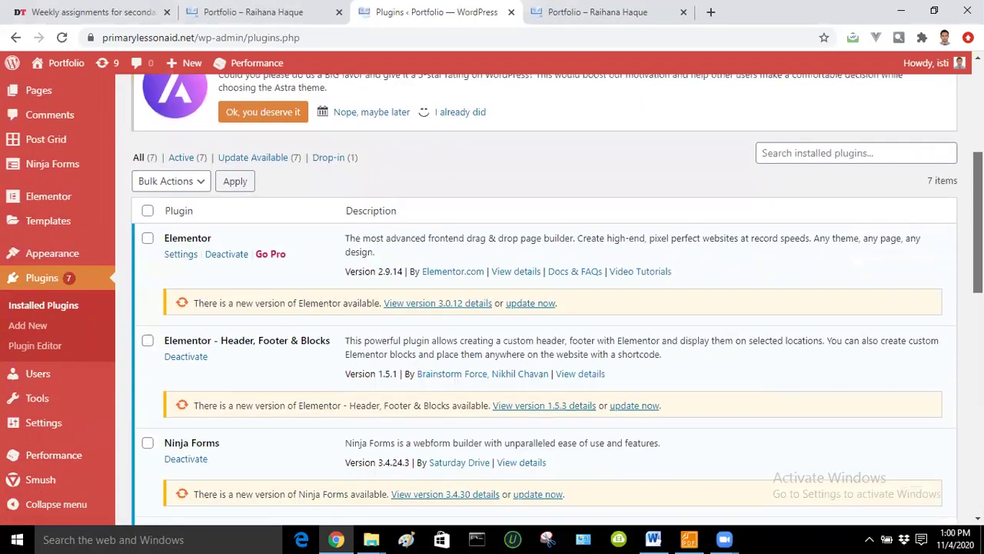
{"action": "scroll", "coordinate": [544, 300], "scroll_direction": "up", "scroll_amount": 3}
{"action": "scroll", "coordinate": [544, 300], "scroll_direction": "up", "scroll_amount": 1}
{"action": "scroll", "coordinate": [543, 300], "scroll_direction": "down", "scroll_amount": 4}
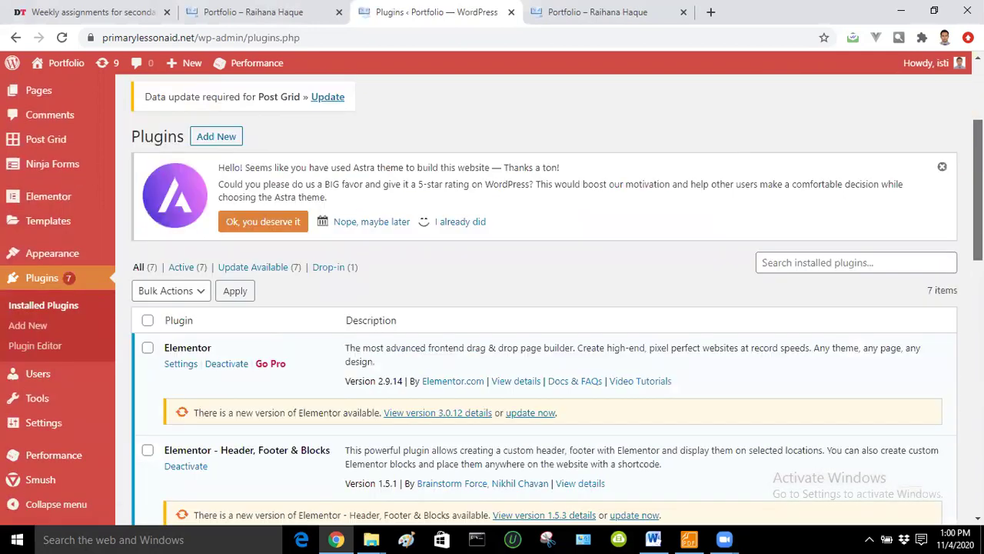
{"action": "scroll", "coordinate": [543, 300], "scroll_direction": "down", "scroll_amount": 7}
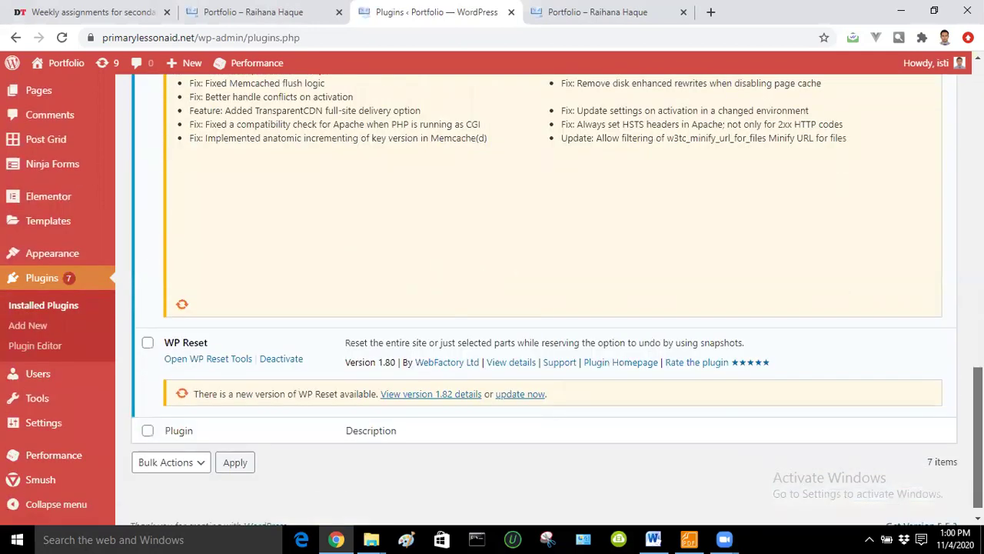
{"action": "scroll", "coordinate": [492, 292], "scroll_direction": "up", "scroll_amount": 15}
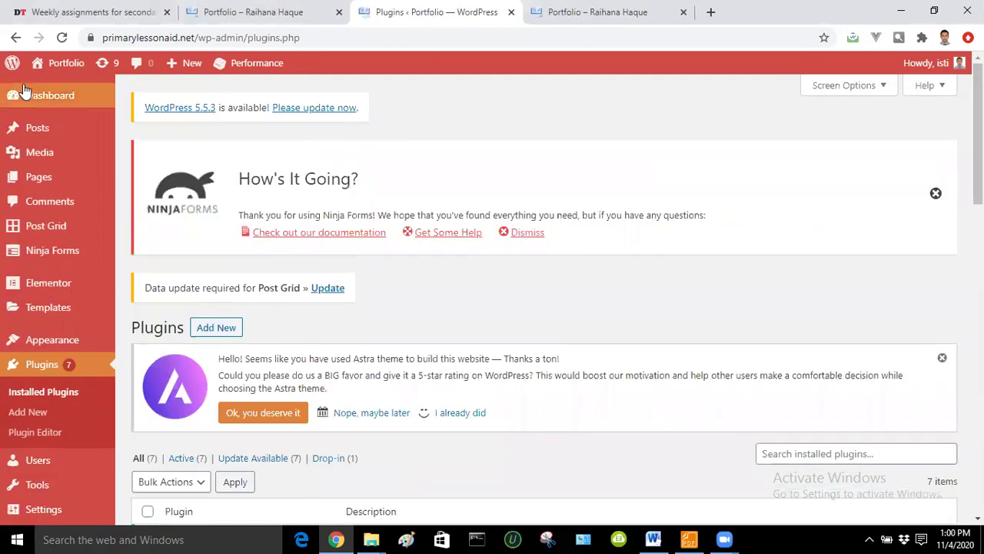
- Go to the Dashboard and open the WordPress Updates page to view the available updates
{"action": "left_click", "coordinate": [26, 92]}
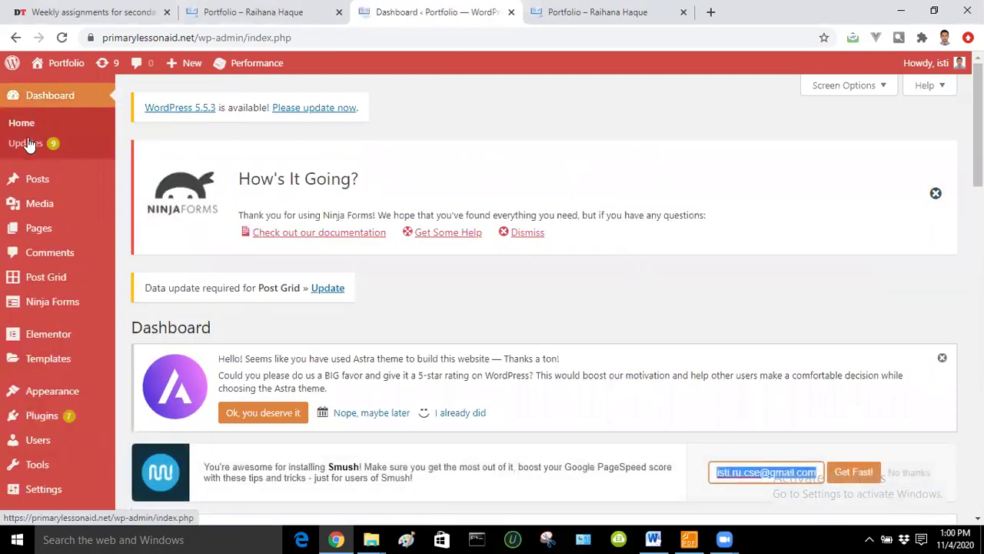
{"action": "left_click", "coordinate": [26, 146]}
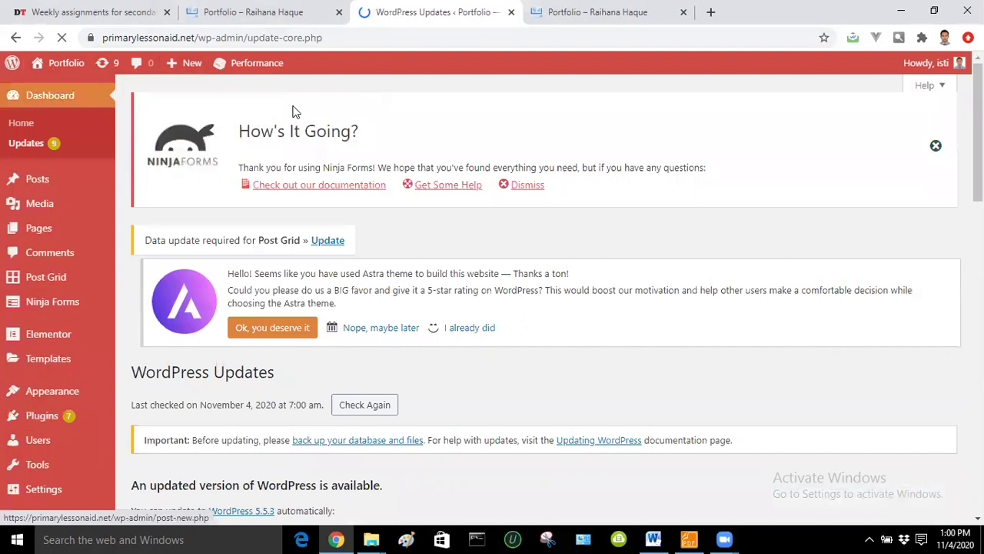
{"action": "scroll", "coordinate": [545, 299], "scroll_direction": "down", "scroll_amount": 15}
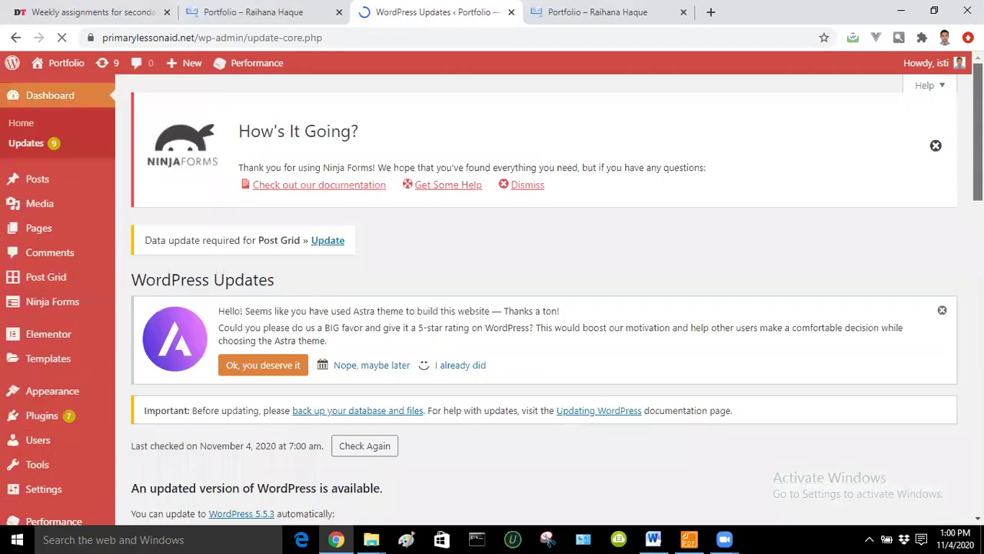
- Leave the WordPress admin area by closing its browser tab, and reload the live portfolio's home page
{"action": "mouse_move", "coordinate": [955, 69]}
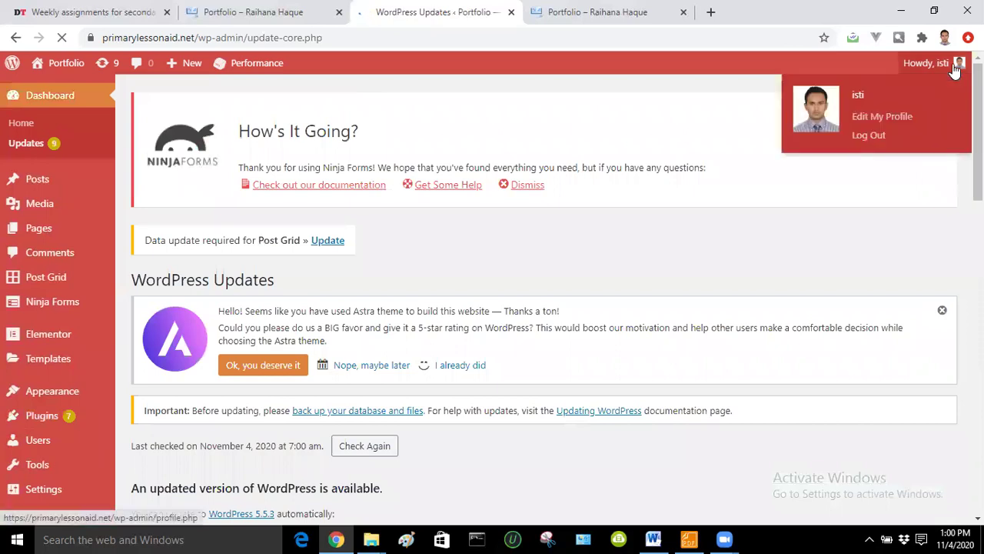
{"action": "left_click", "coordinate": [906, 103]}
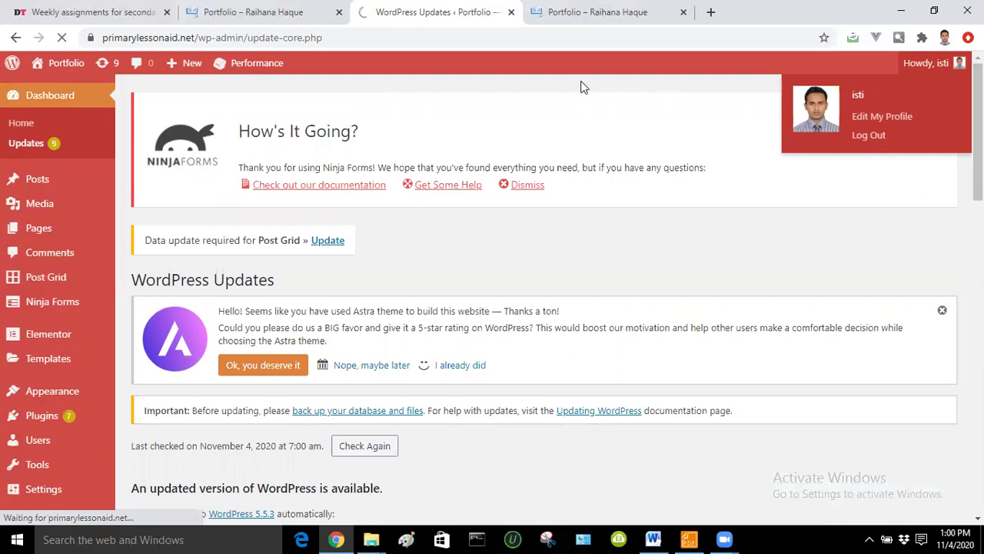
{"action": "left_click", "coordinate": [512, 12]}
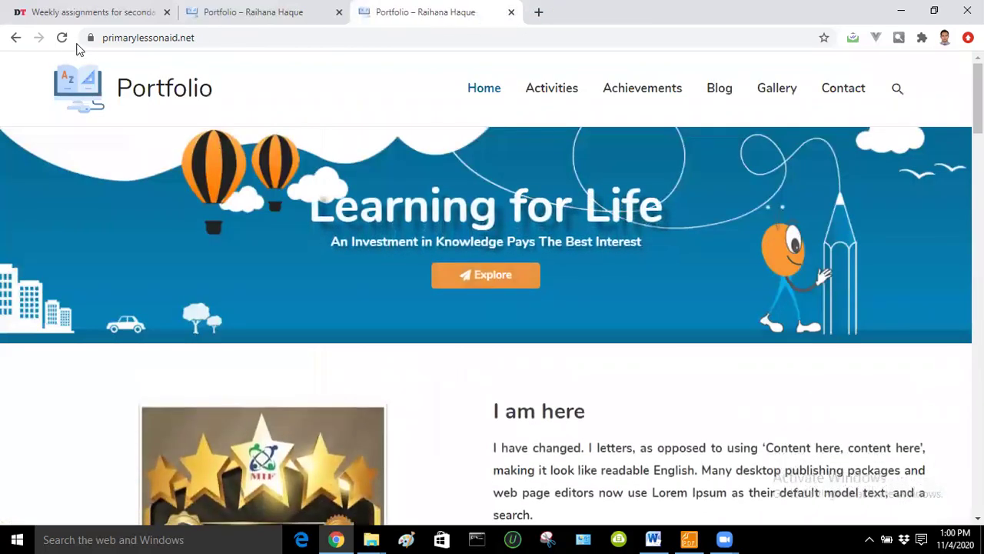
{"action": "left_click", "coordinate": [61, 37]}
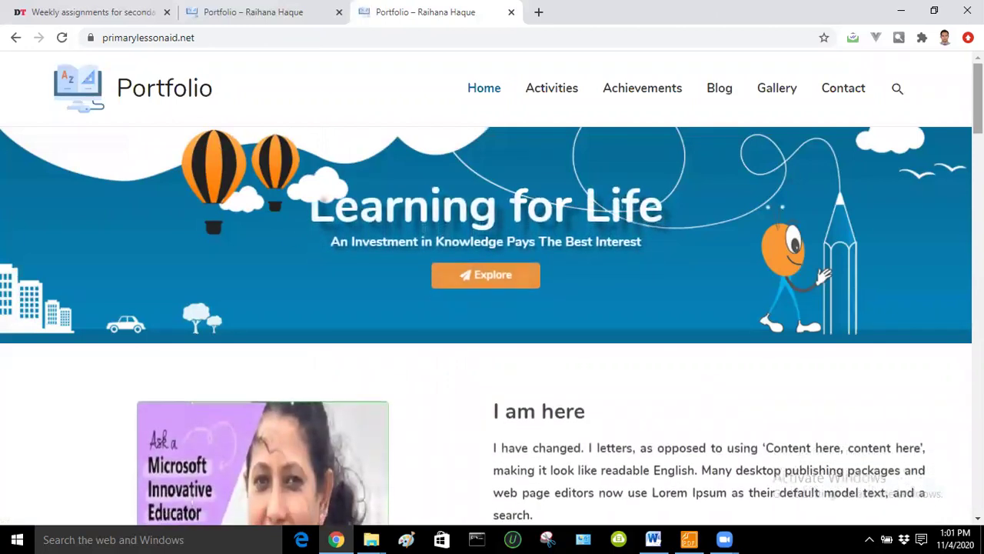
- Look through the live portfolio's home page, from the Learning for Life banner through What I do and Working With to the Gallery section
{"action": "scroll", "coordinate": [492, 307], "scroll_direction": "down", "scroll_amount": 10}
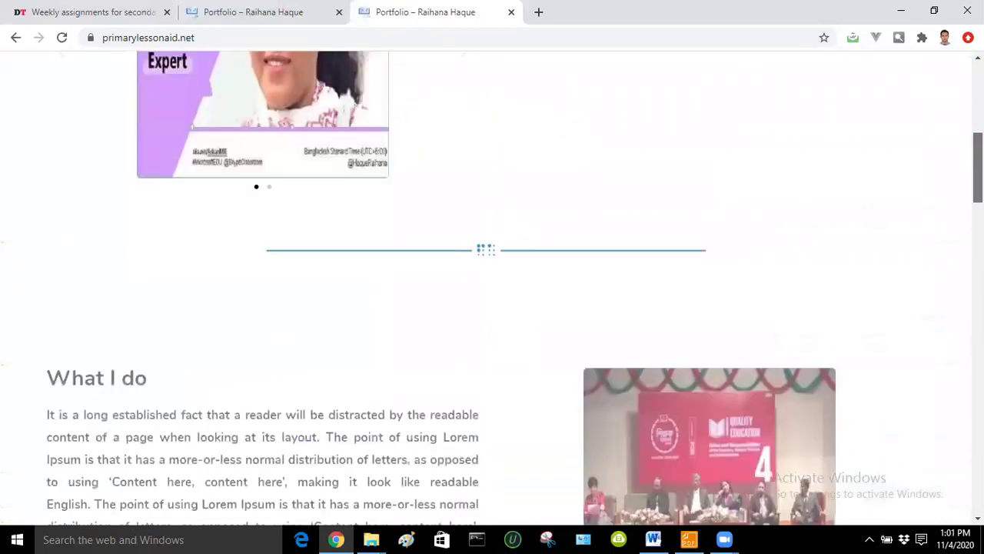
{"action": "scroll", "coordinate": [492, 307], "scroll_direction": "down", "scroll_amount": 12}
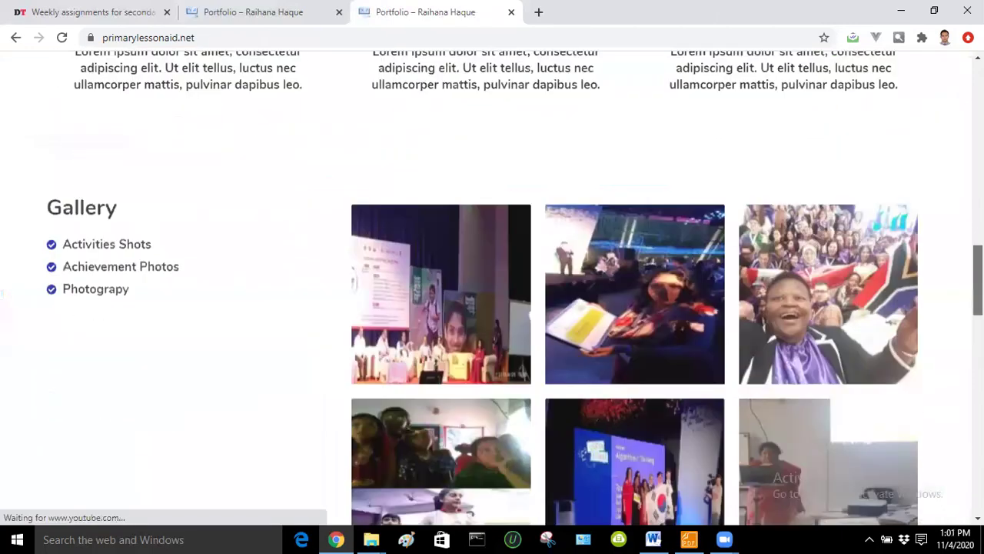
{"action": "scroll", "coordinate": [493, 307], "scroll_direction": "down", "scroll_amount": 3}
{"action": "scroll", "coordinate": [492, 307], "scroll_direction": "up", "scroll_amount": 20}
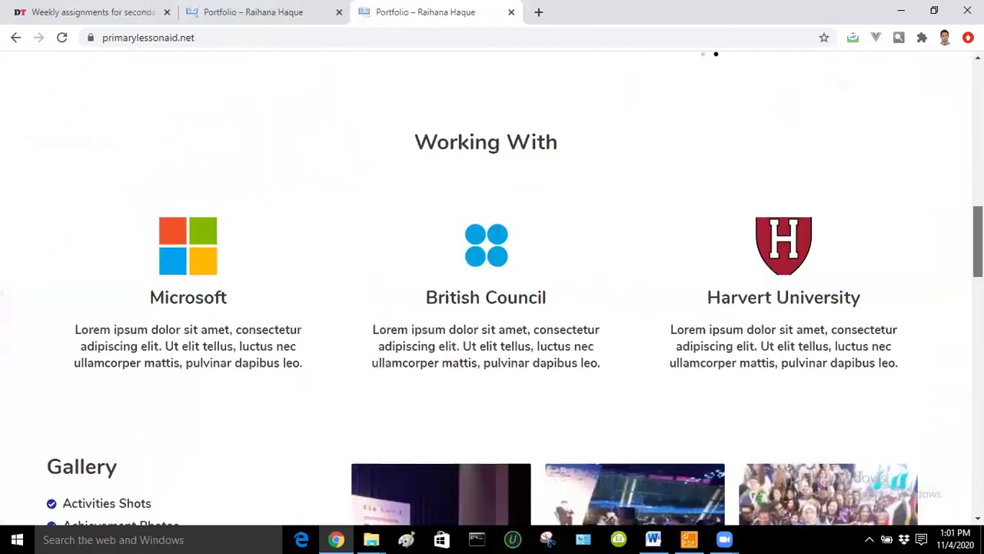
{"action": "scroll", "coordinate": [492, 307], "scroll_direction": "down", "scroll_amount": 2}
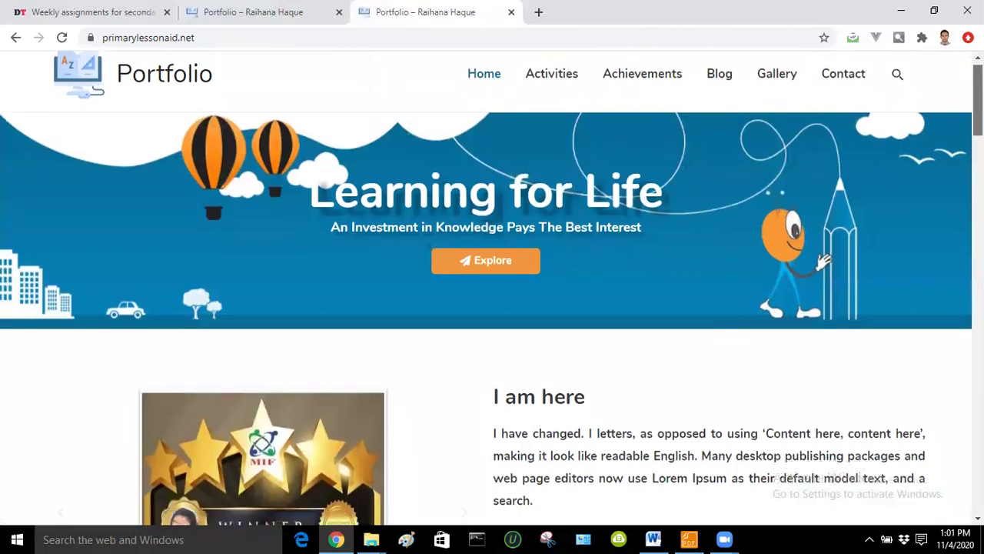
{"action": "scroll", "coordinate": [492, 308], "scroll_direction": "up", "scroll_amount": 2}
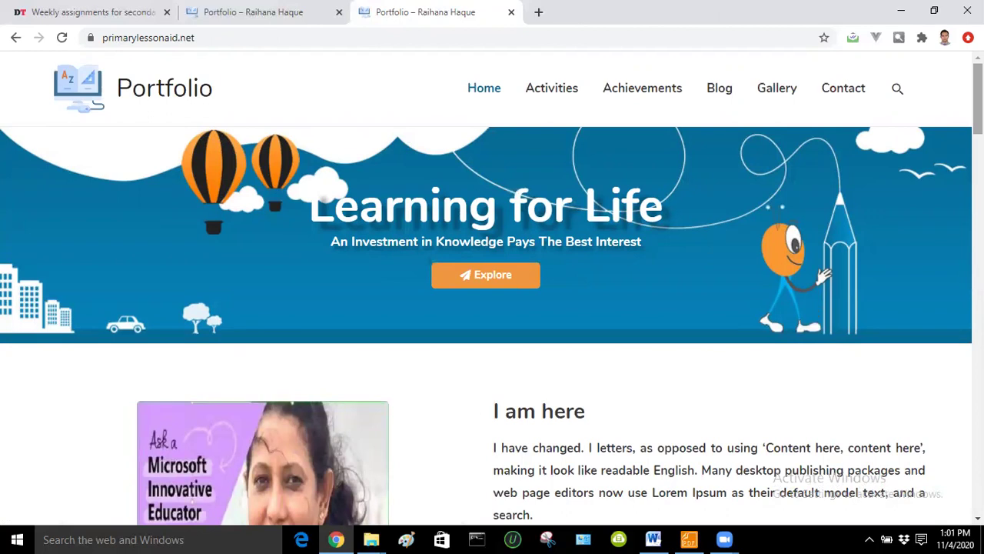
{"action": "scroll", "coordinate": [492, 308], "scroll_direction": "down", "scroll_amount": 10}
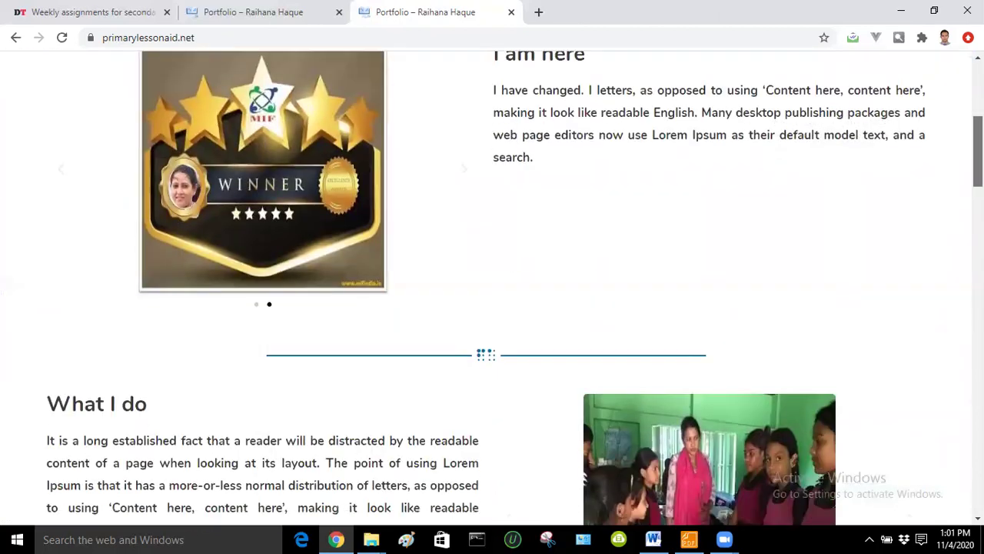
{"action": "scroll", "coordinate": [479, 237], "scroll_direction": "down", "scroll_amount": 7}
{"action": "scroll", "coordinate": [480, 237], "scroll_direction": "up", "scroll_amount": 9}
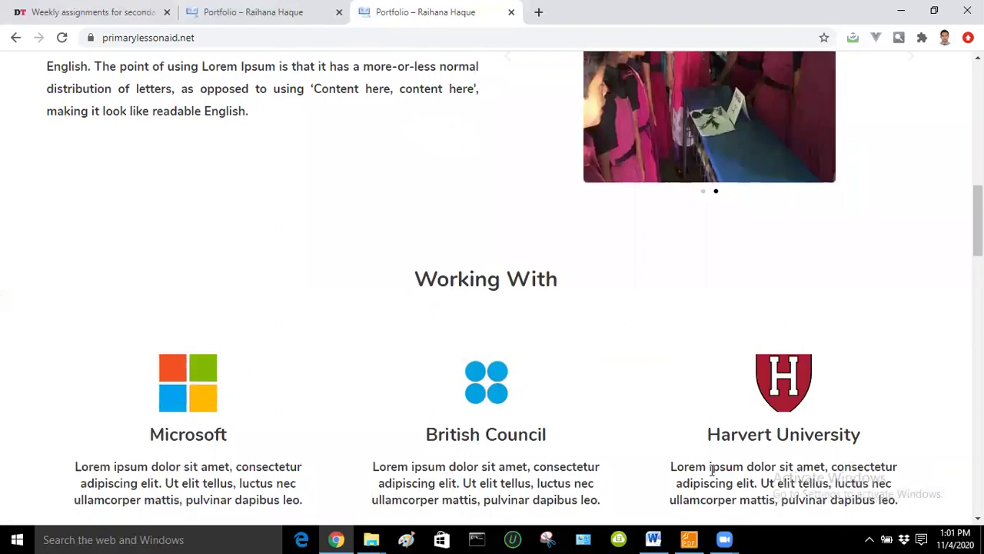